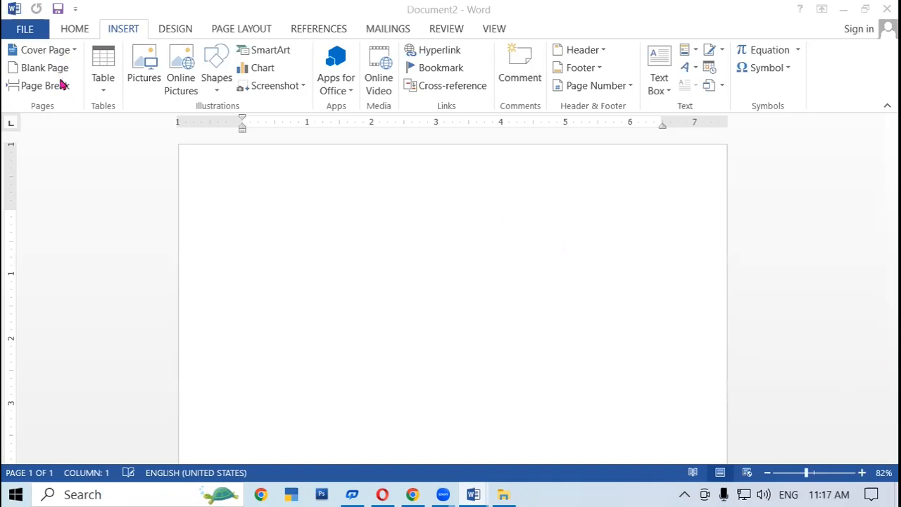
- Fill the blank document with sample paragraphs by entering =rand(9) and look over the generated text
left_click(472, 323)
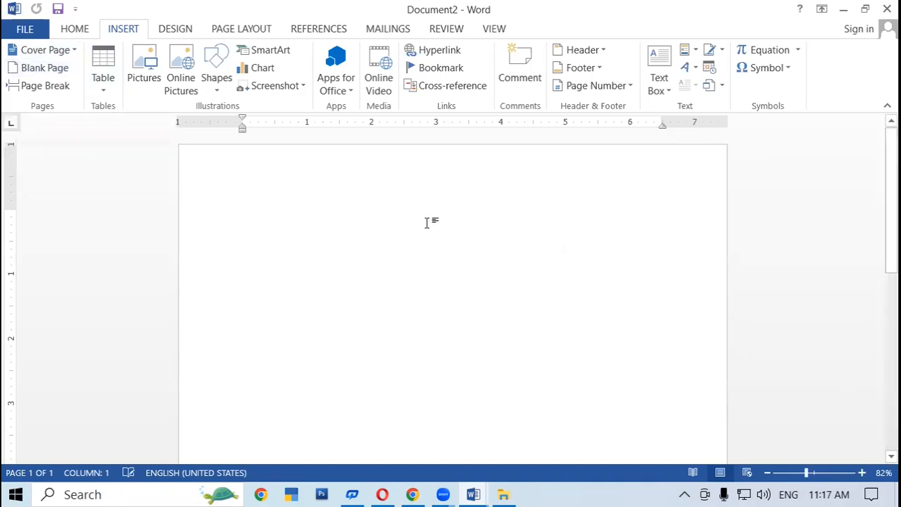
type("=")
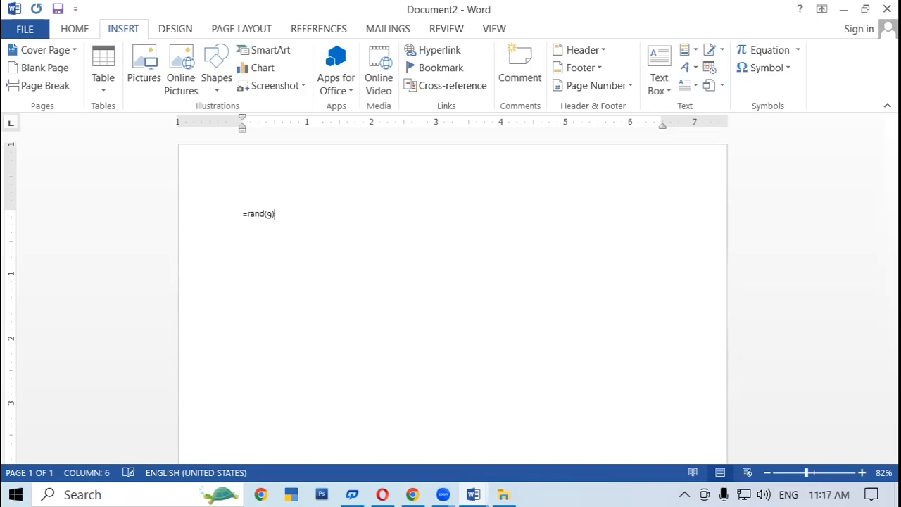
type("rand(9)")
key("Return")
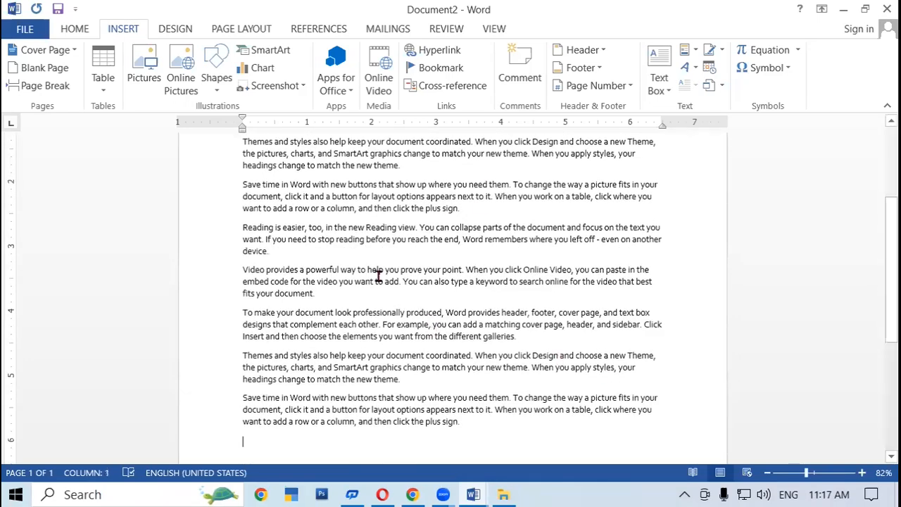
scroll(380, 280, "up", 5)
scroll(378, 276, "down", 1)
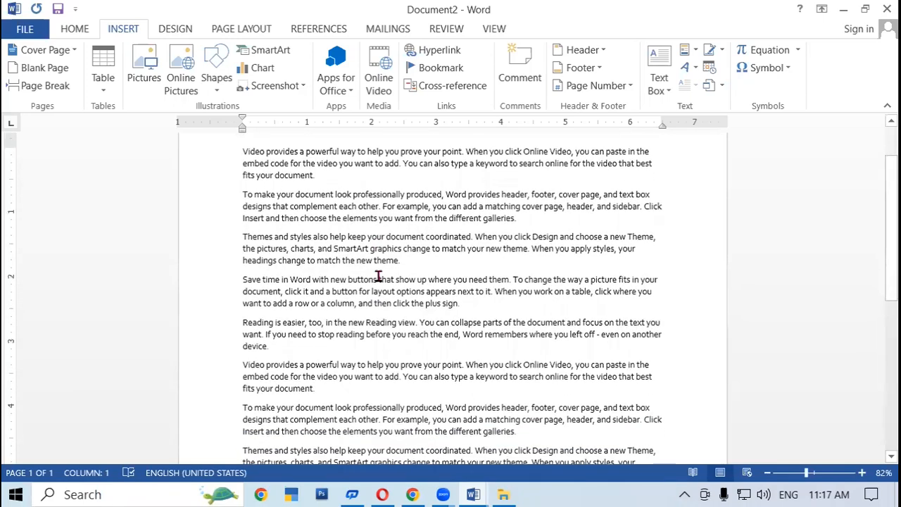
- Start exporting the document as a PDF and name the file ms word
left_click(24, 28)
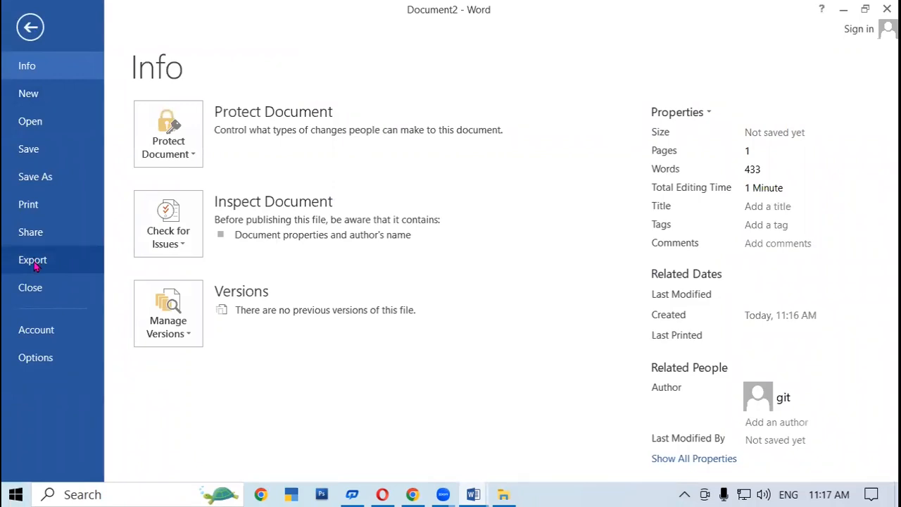
left_click(32, 262)
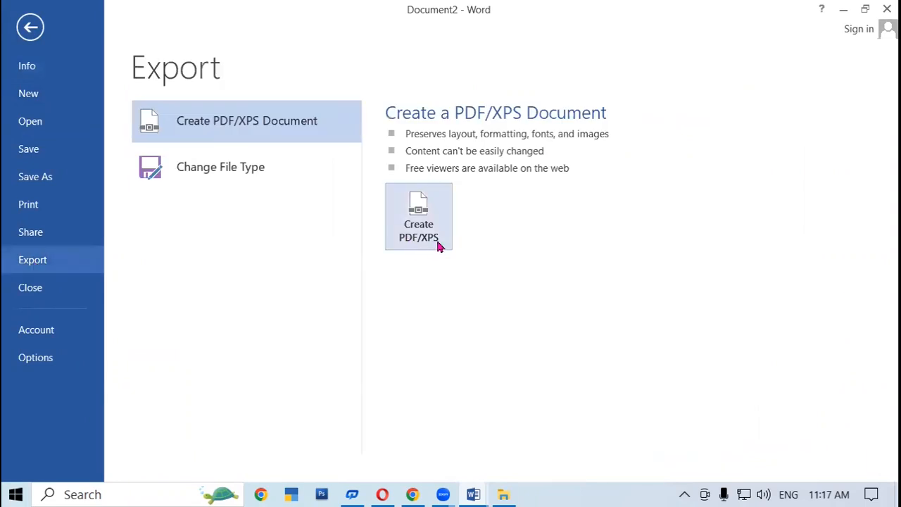
left_click(419, 207)
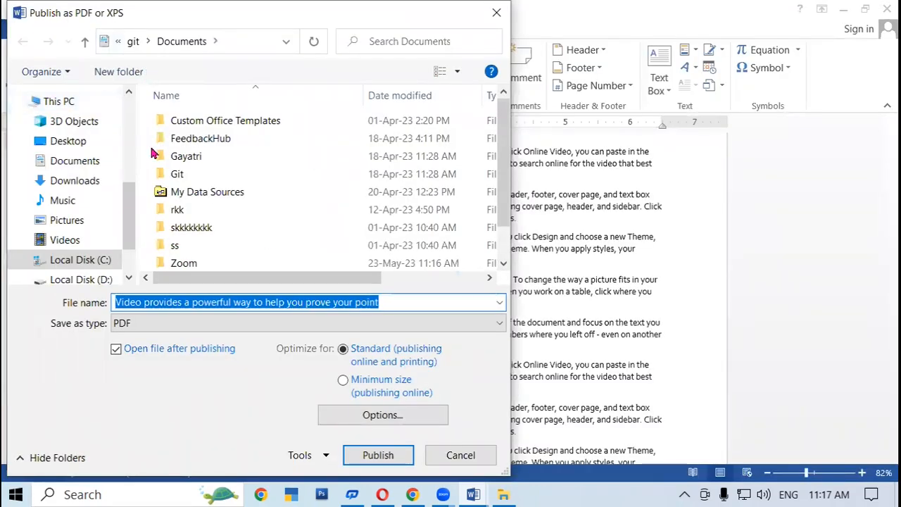
left_click(317, 302)
left_click_drag(145, 310, 113, 317)
key("BackSpace")
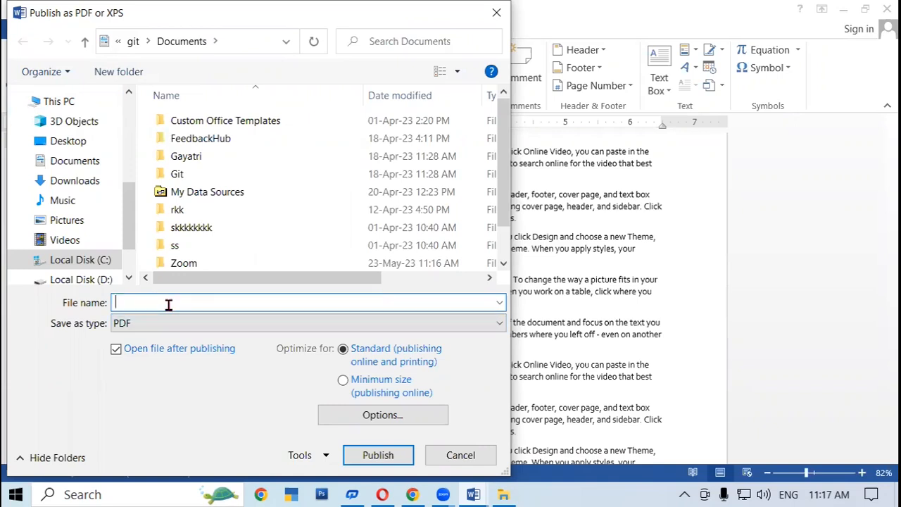
type("ms word")
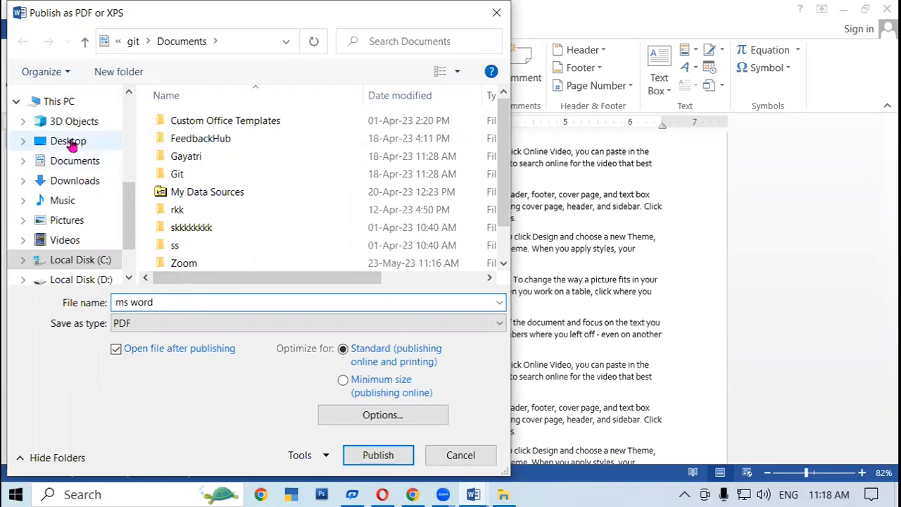
- Publish the PDF to the Desktop and close the opened copy
left_click(70, 143)
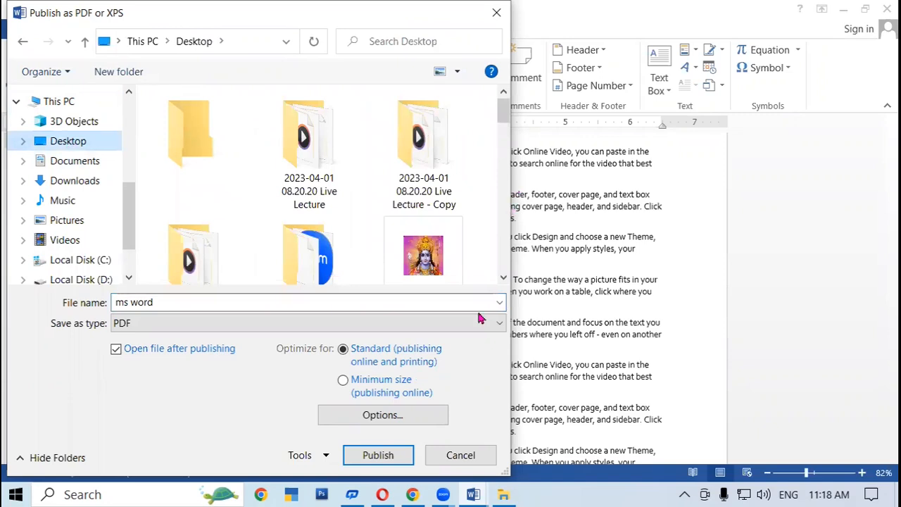
key("Return")
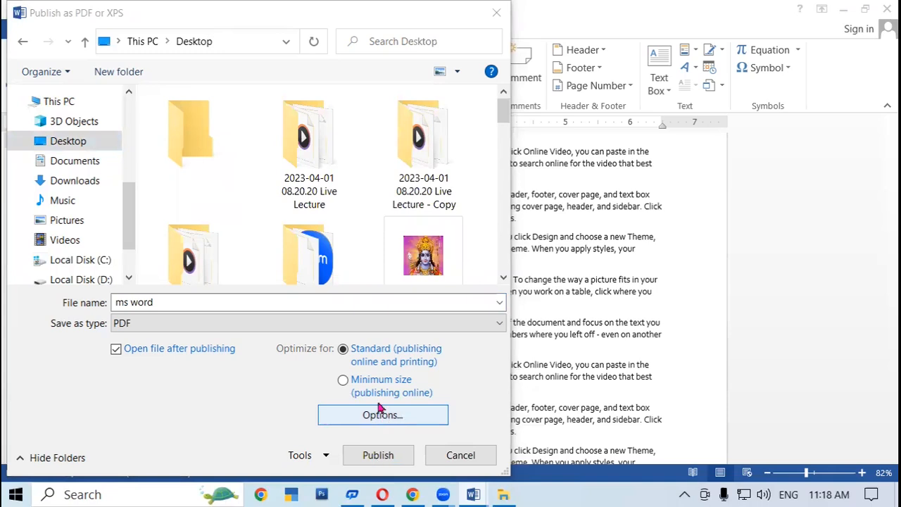
left_click(386, 455)
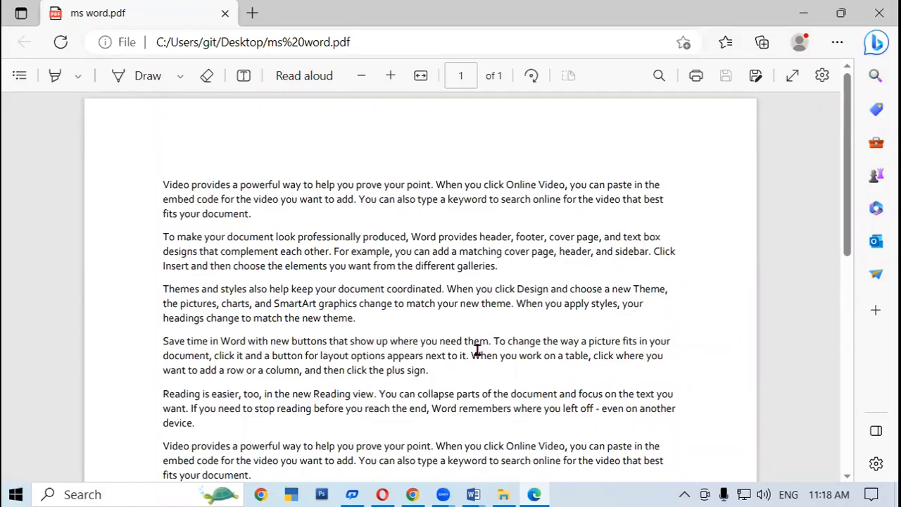
left_click(879, 12)
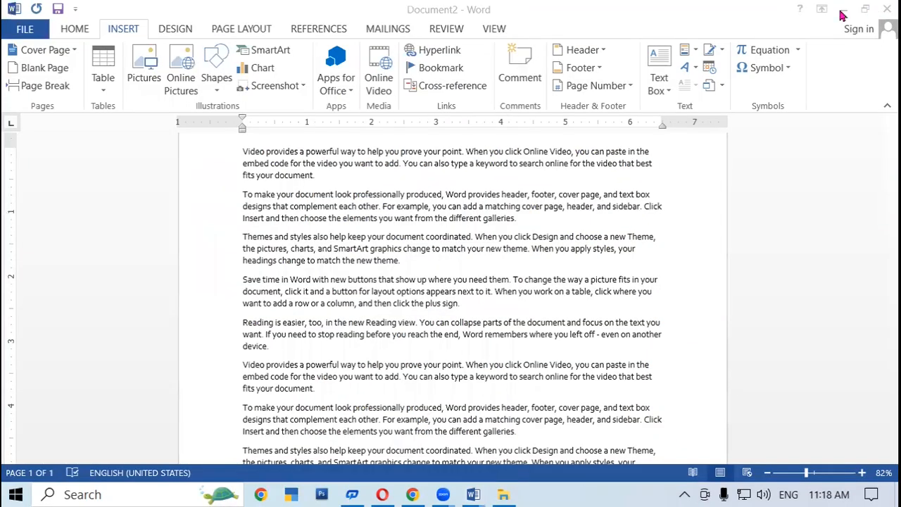
- Minimize the open document and browser windows, and close the chart document Document1 without saving it
left_click(842, 10)
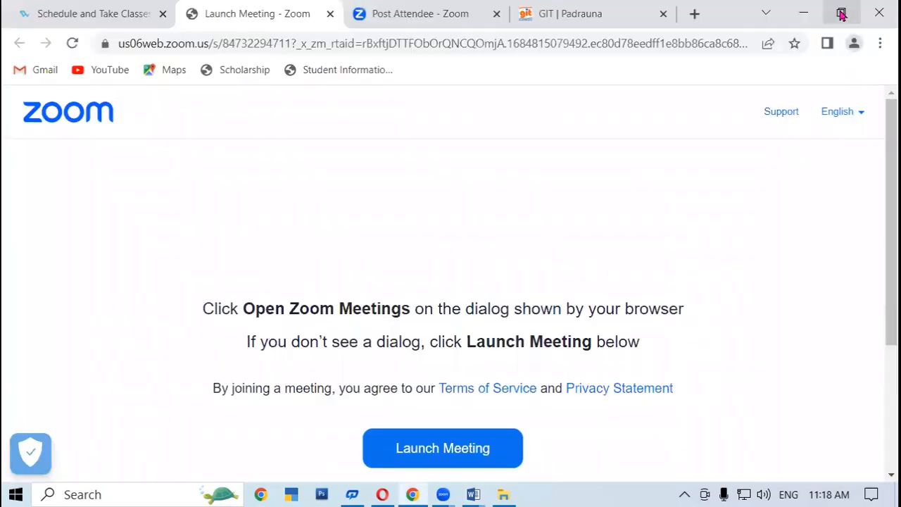
left_click(801, 14)
left_click(801, 14)
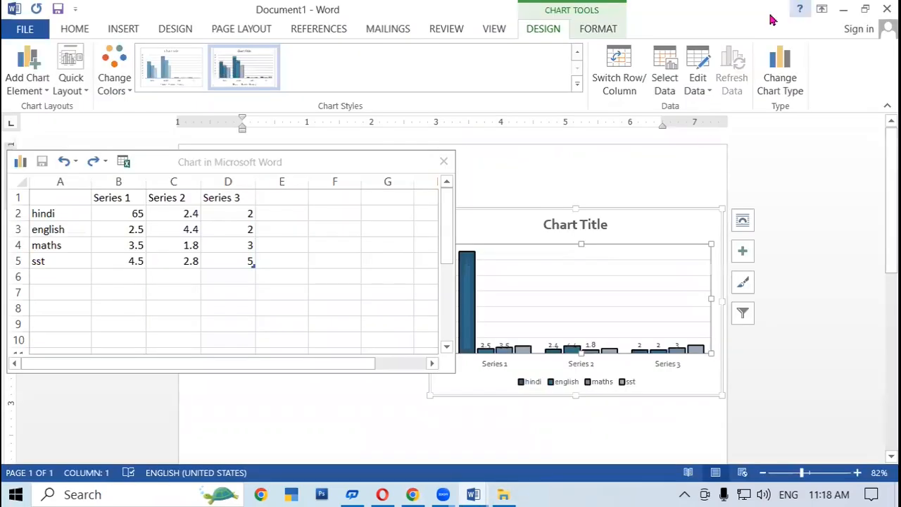
left_click(885, 12)
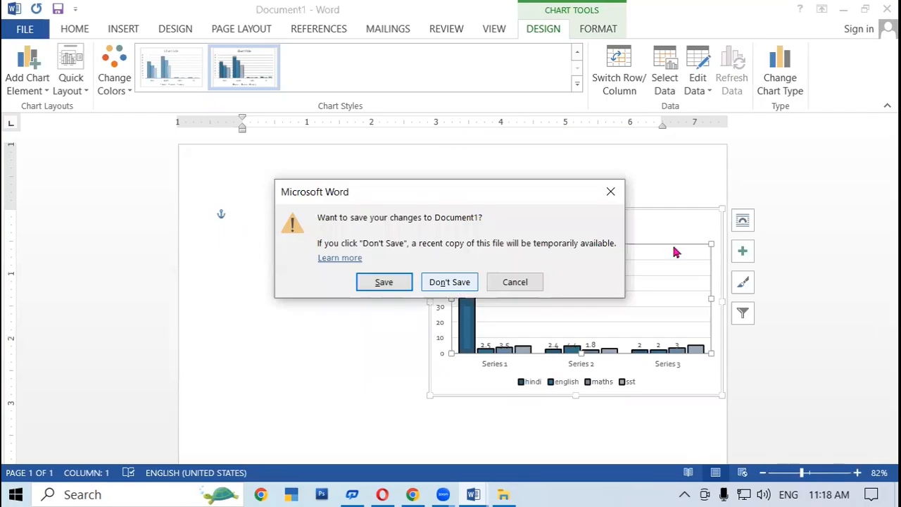
left_click(449, 282)
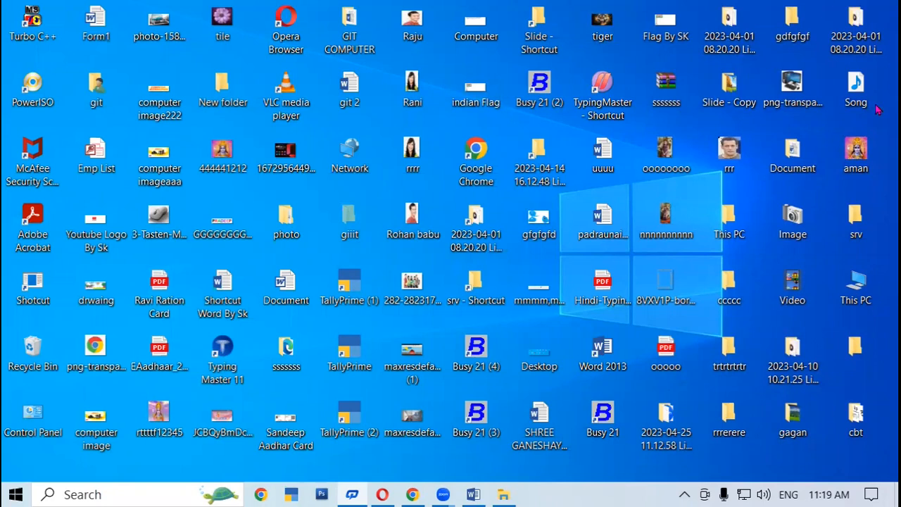
- Launch Word 2013 from the Windows search, maximize its window and create a blank document
left_click(116, 496)
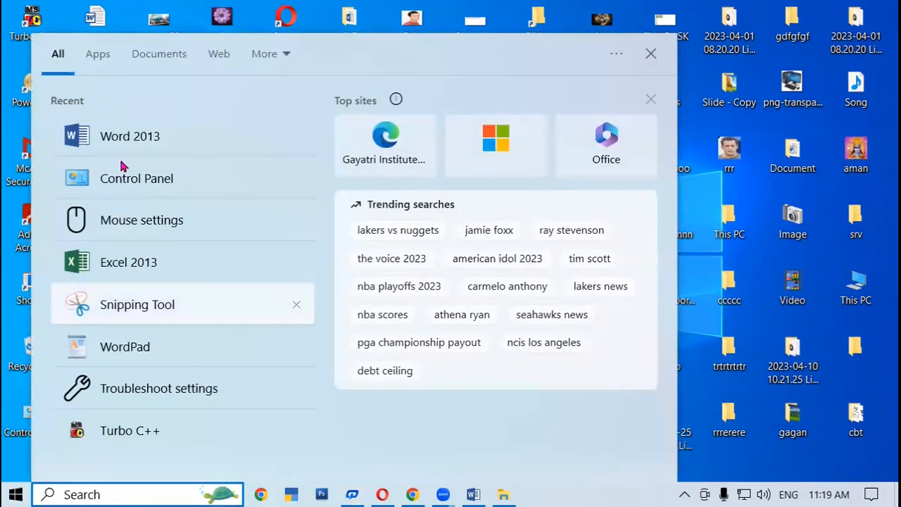
left_click(190, 139)
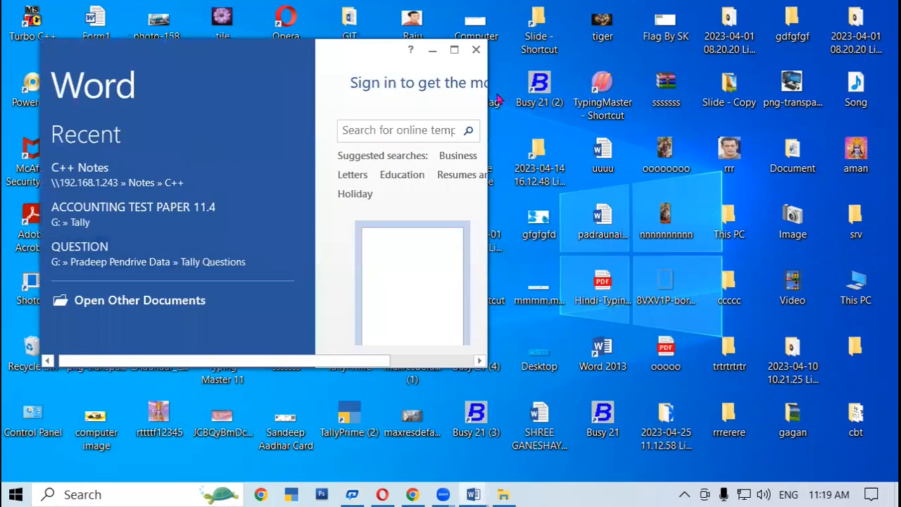
left_click(455, 50)
left_click(350, 173)
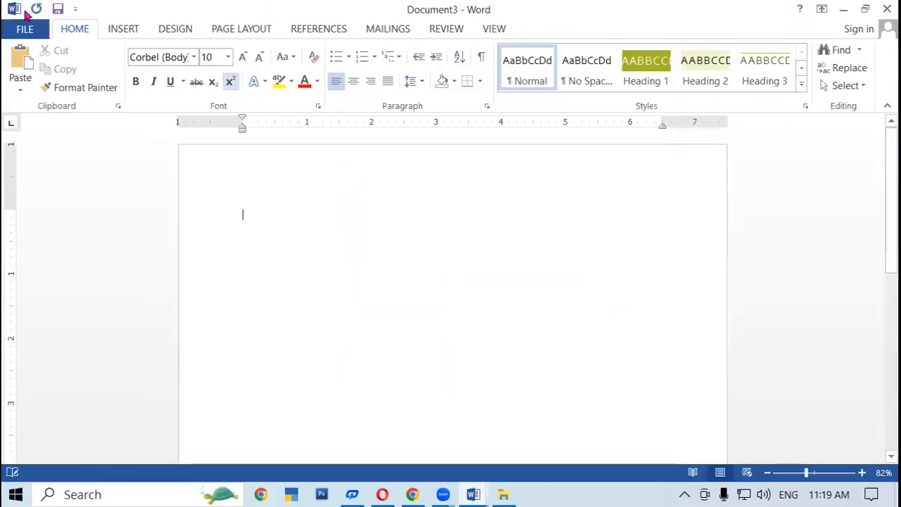
- Look through the list of recent documents available for opening, and return to the blank document
left_click(21, 32)
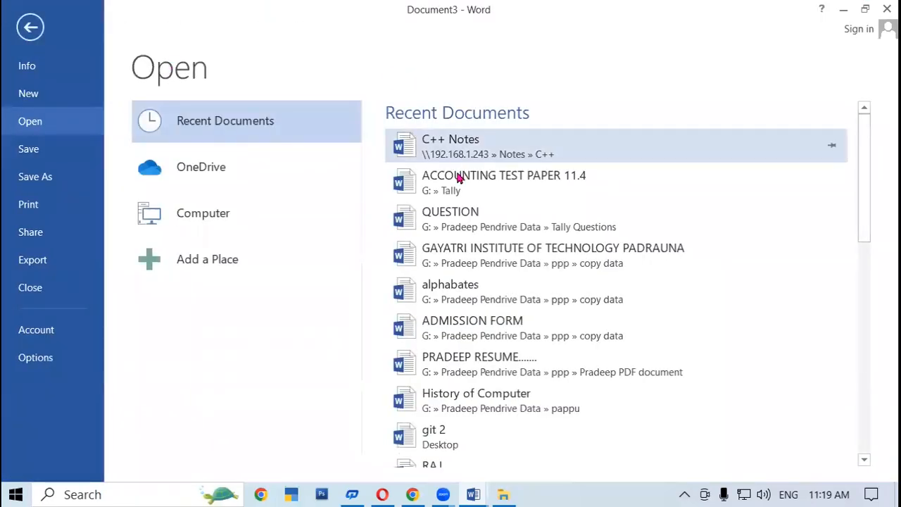
scroll(460, 287, "down", 3)
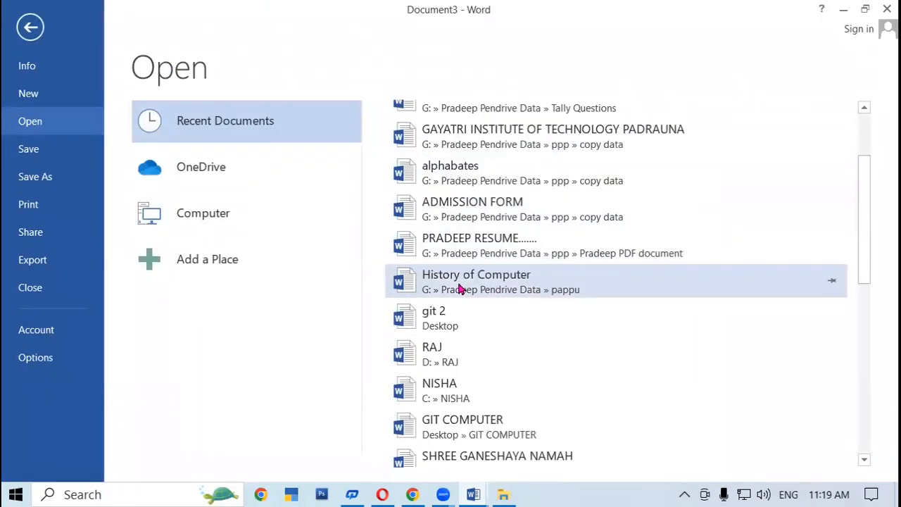
scroll(459, 287, "down", 10)
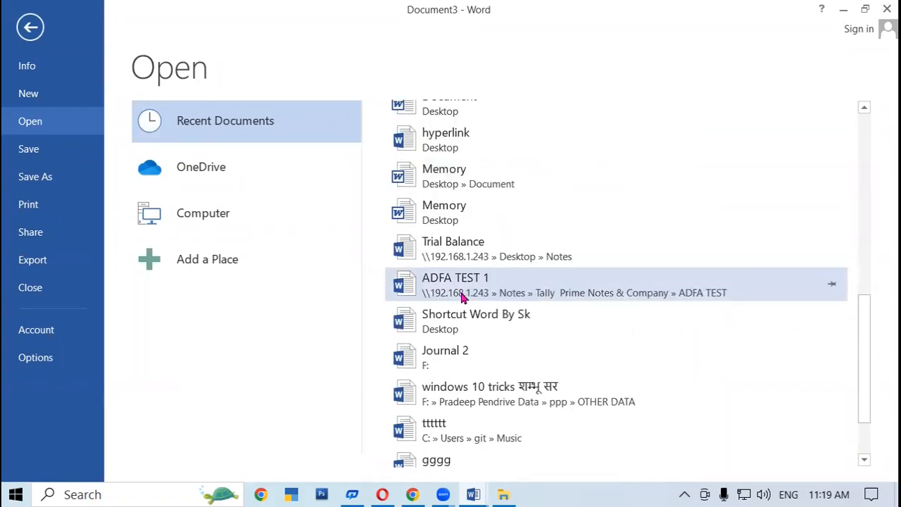
scroll(462, 297, "down", 3)
scroll(463, 292, "up", 9)
scroll(462, 290, "up", 5)
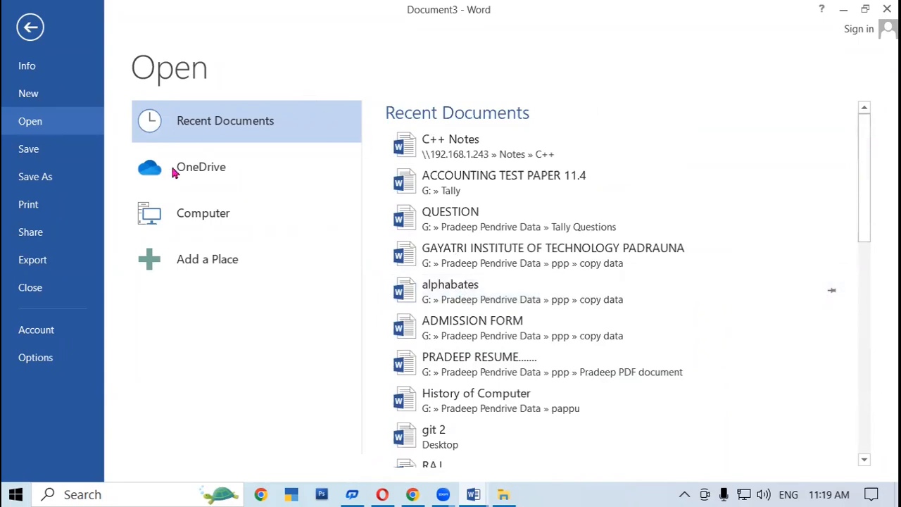
left_click(30, 27)
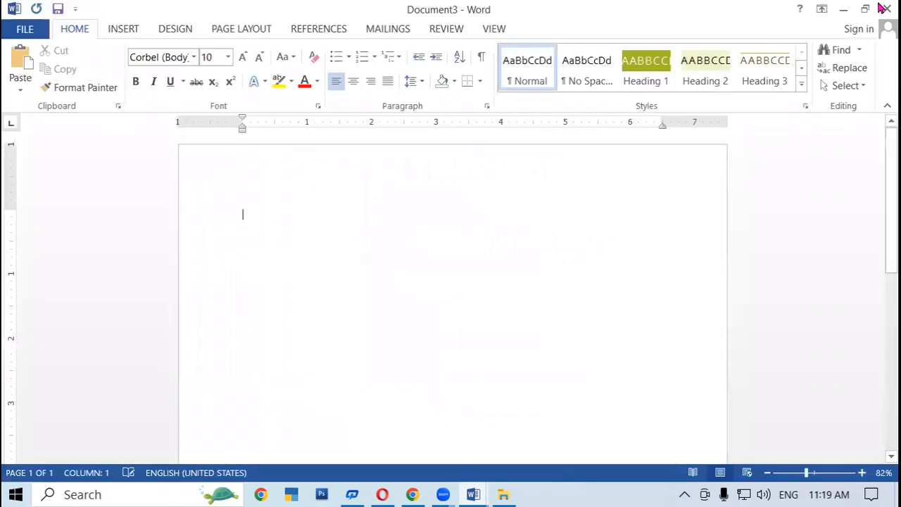
- Minimize the blank document and switch back to Document2 with the sample paragraphs
left_click(843, 9)
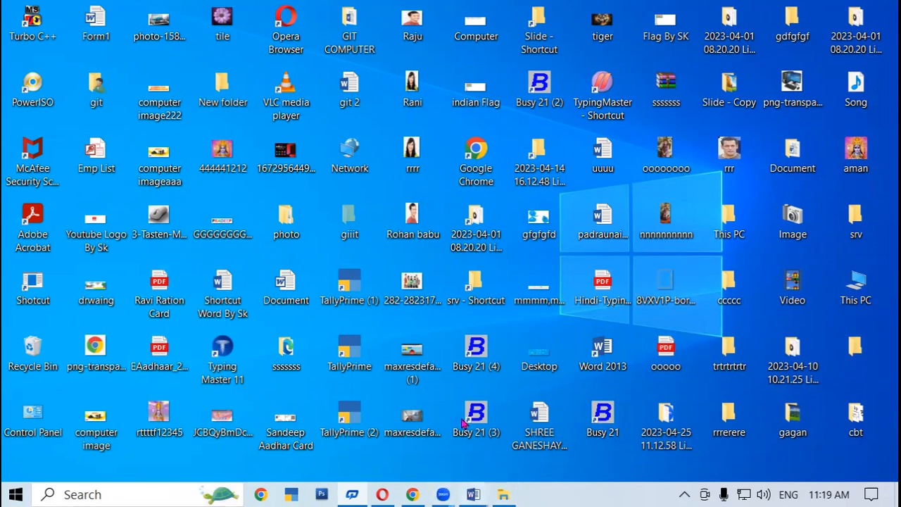
mouse_move(473, 494)
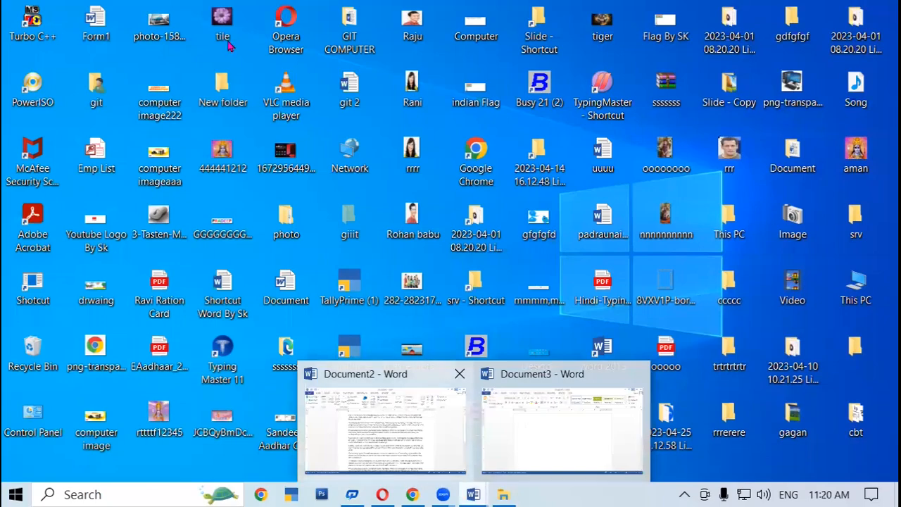
left_click(461, 426)
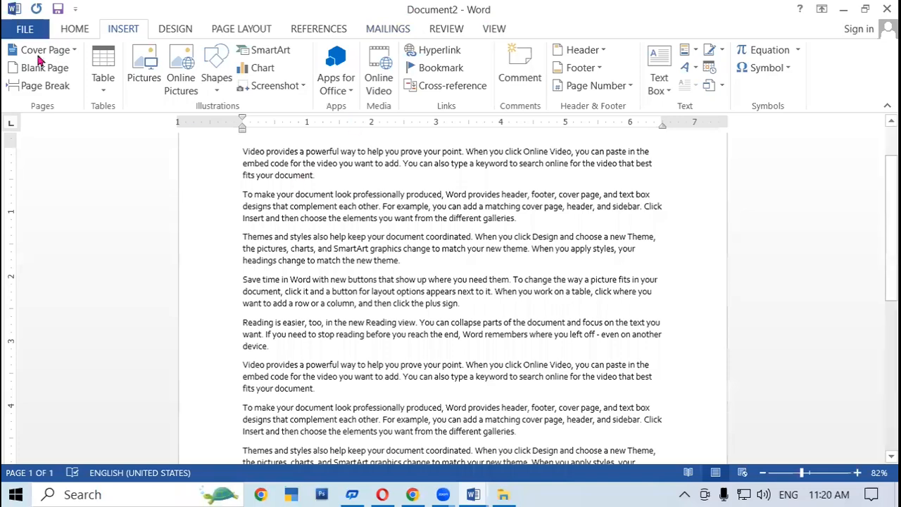
- Start another PDF export of the sample document and name the file ram pdf
left_click(25, 29)
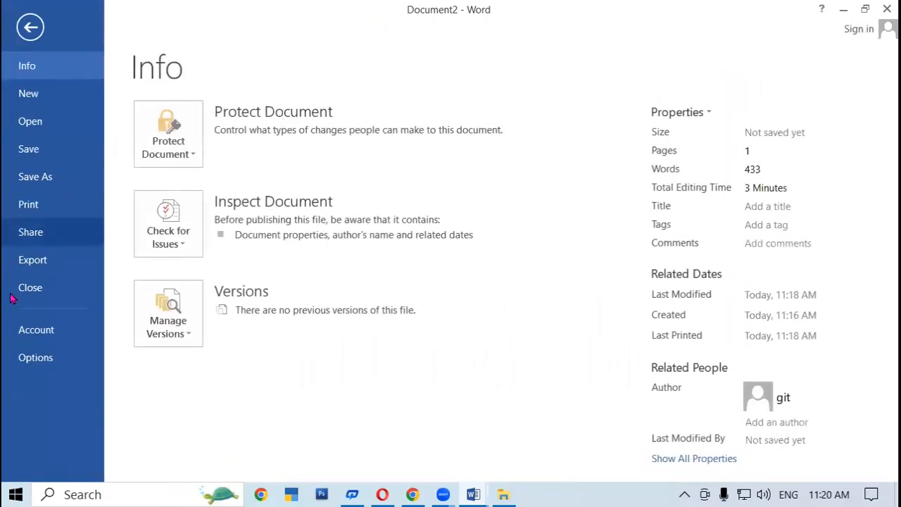
left_click(25, 259)
left_click(395, 229)
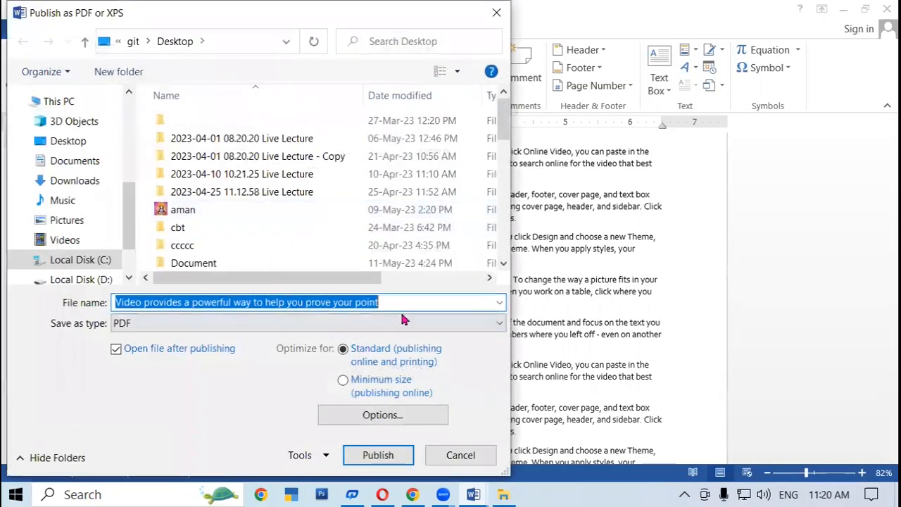
left_click_drag(396, 302, 108, 318)
key("BackSpace")
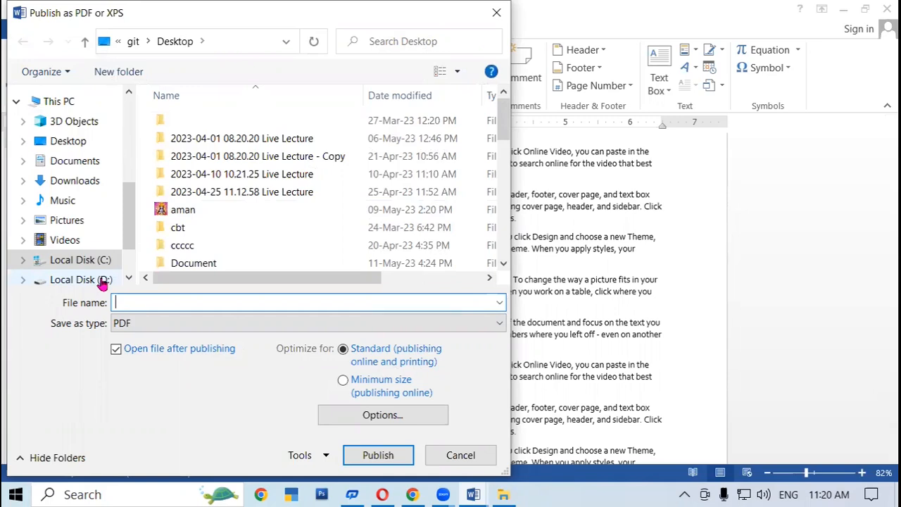
type("ram pdf")
- Publish the PDF to Local Disk (C:) and minimize the opened copy
left_click(103, 266)
scroll(247, 201, "down", 2)
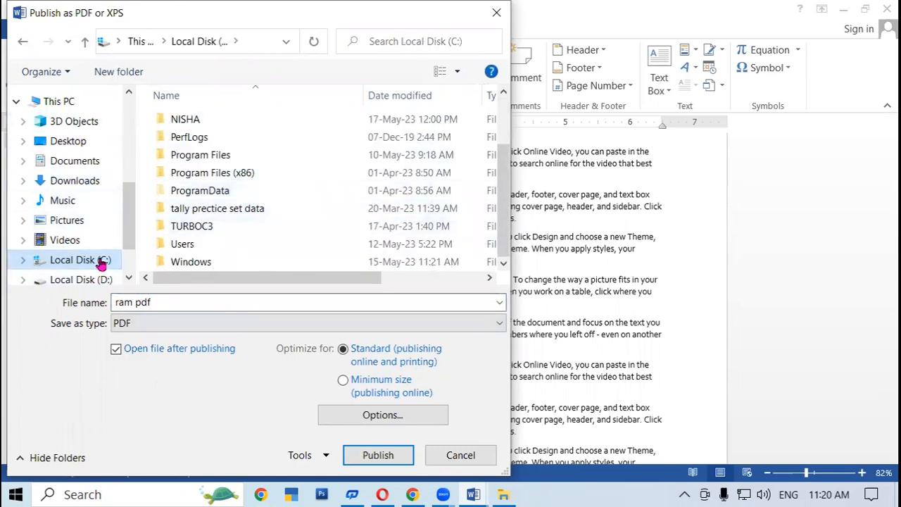
scroll(254, 213, "up", 2)
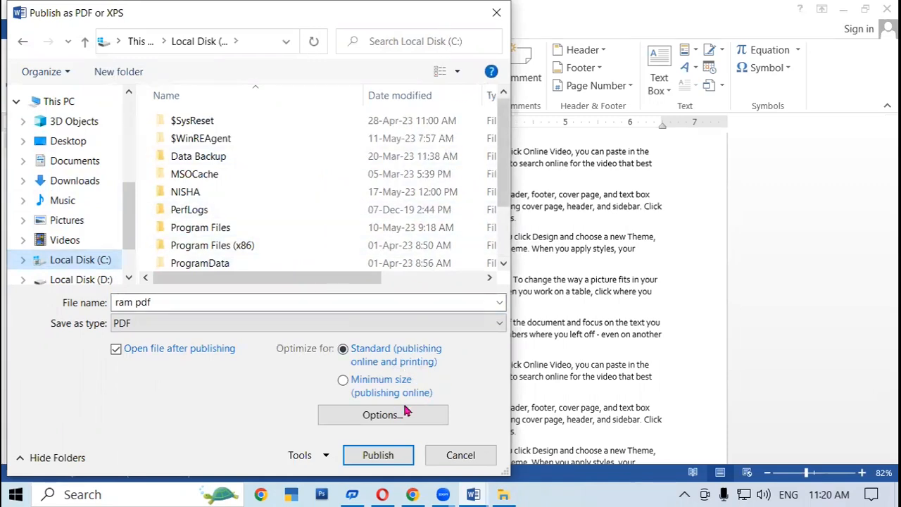
left_click(386, 460)
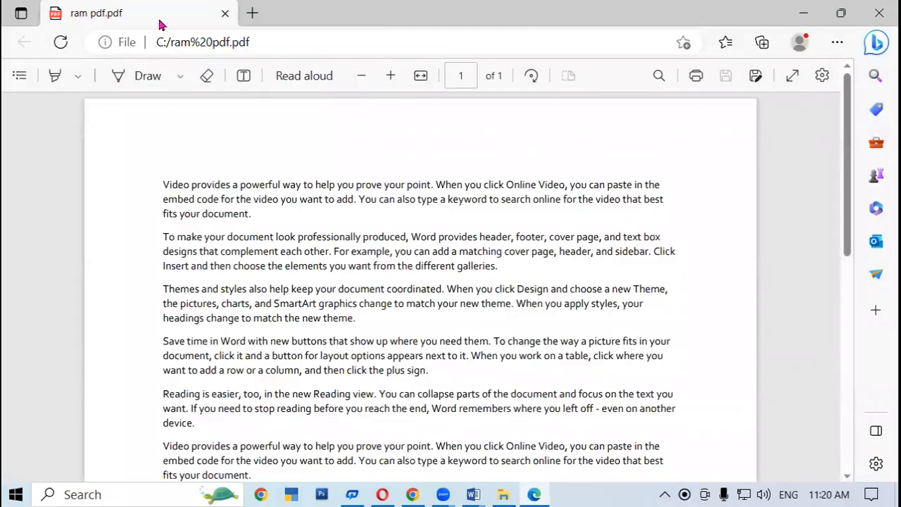
left_click(801, 15)
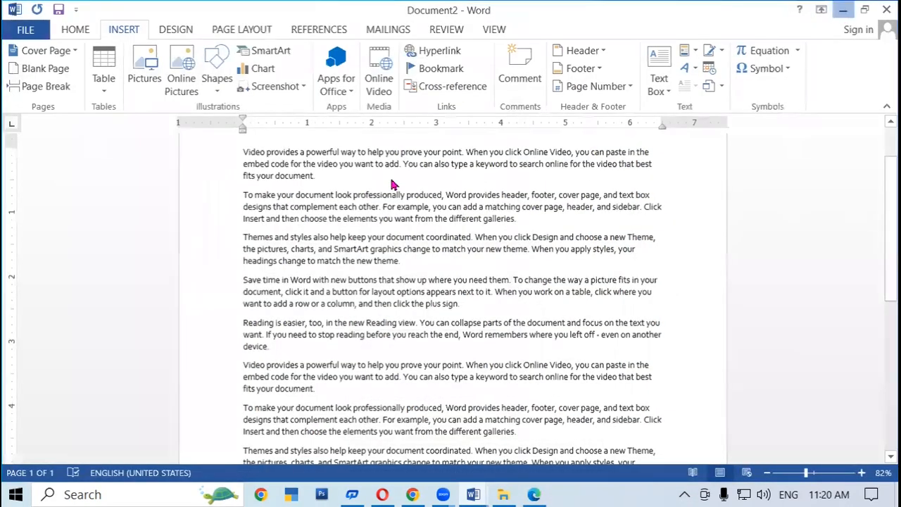
- Minimize Document2, open ram pdf from File Explorer's recent files to check it, and close the PDF viewer and File Explorer
left_click(844, 15)
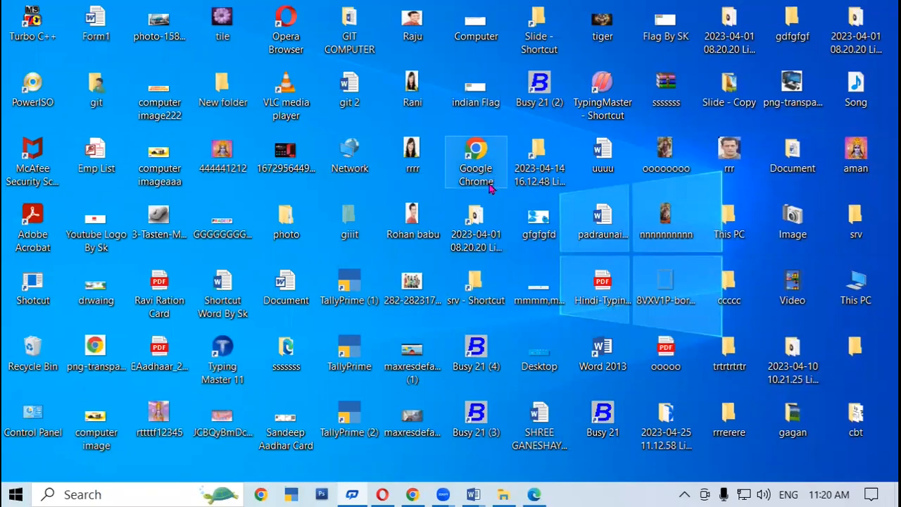
key("super+e")
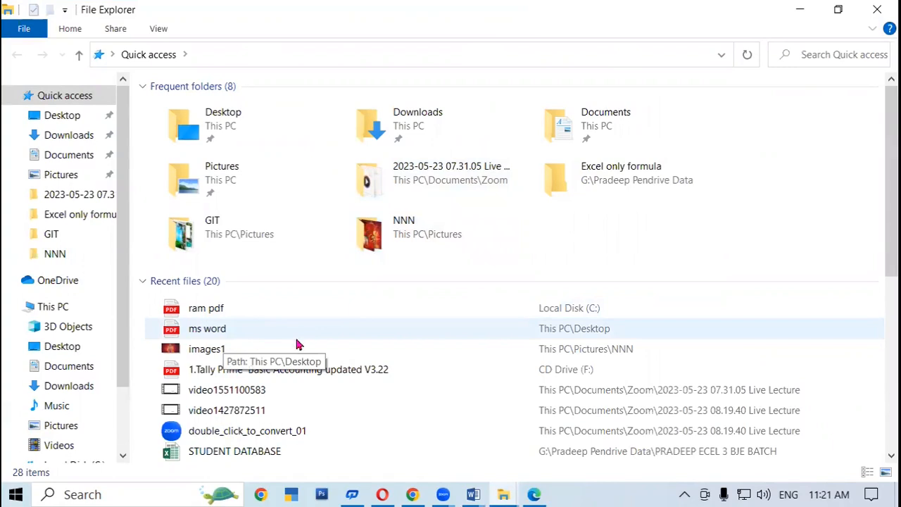
double_click(221, 311)
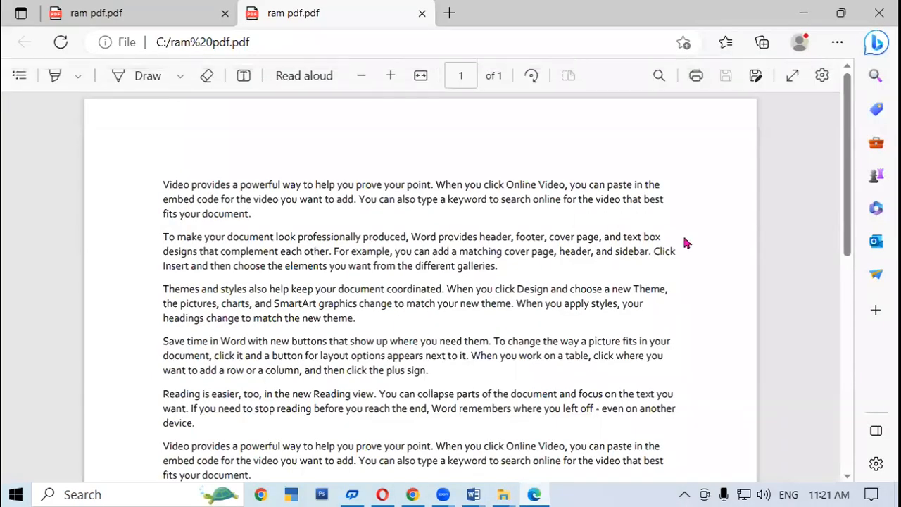
left_click(879, 13)
left_click(877, 10)
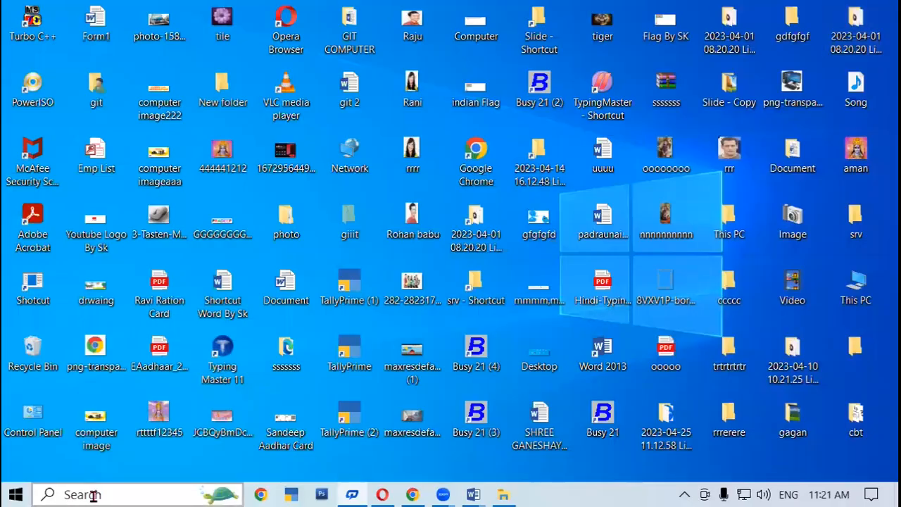
- Launch Word 2013 from the Windows search, create a new blank document and maximize its window
left_click(93, 495)
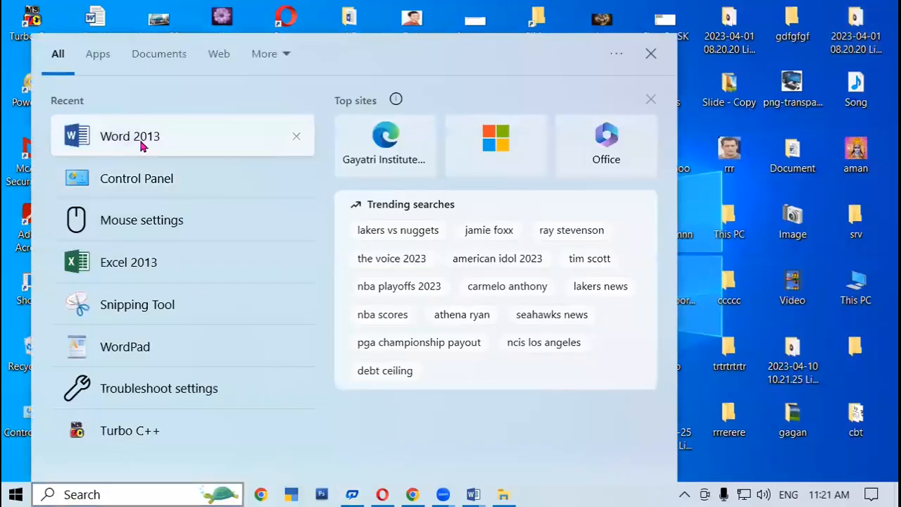
left_click(147, 145)
left_click(434, 324)
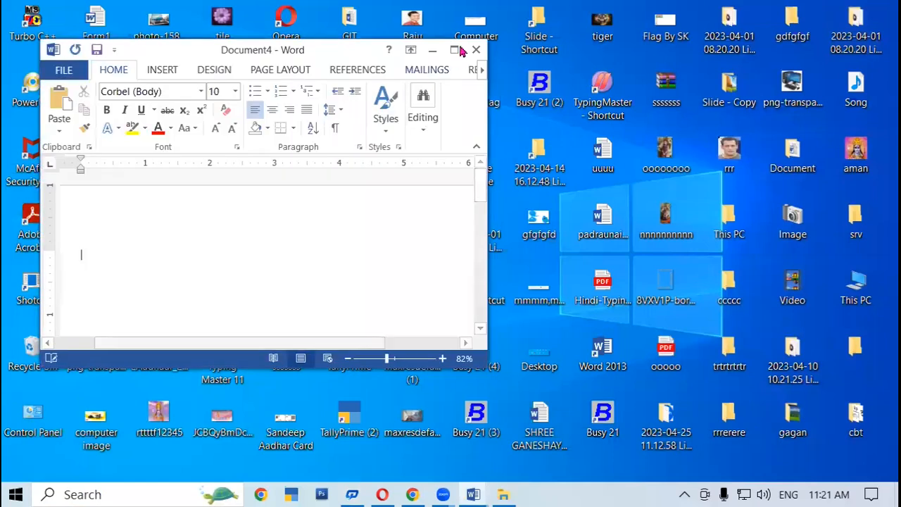
left_click(454, 51)
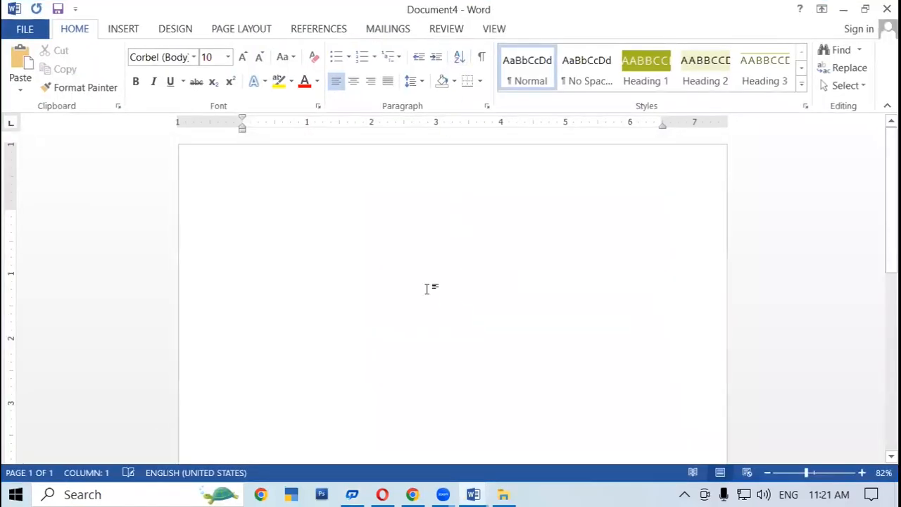
- Look over the file commands and the built-in cover page designs, and return to the blank document
left_click(21, 32)
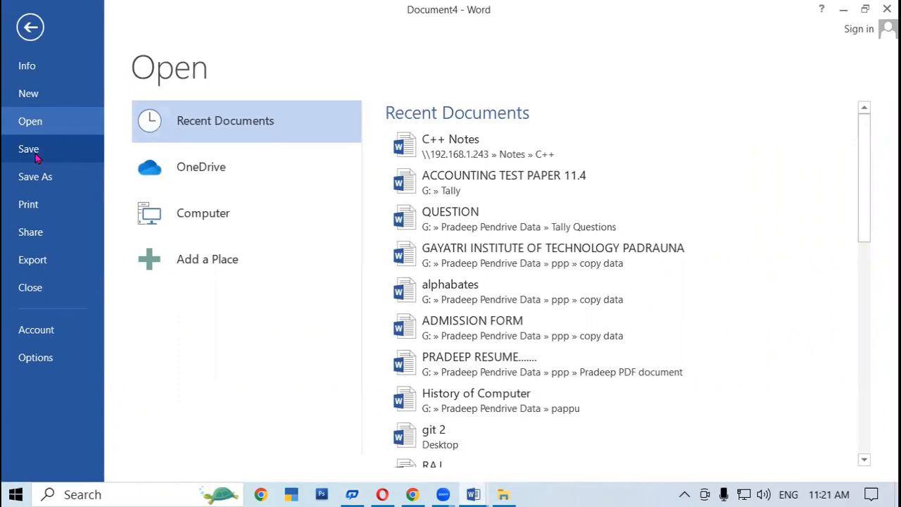
left_click(17, 30)
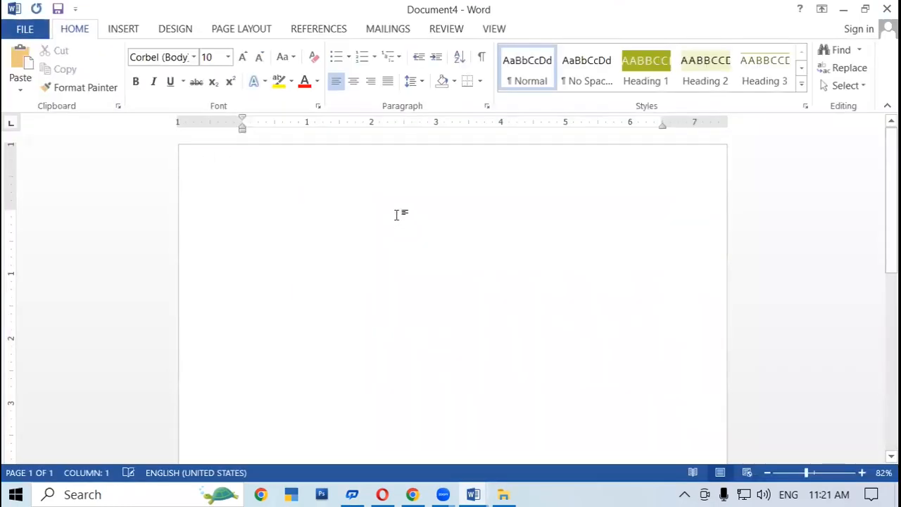
left_click(137, 30)
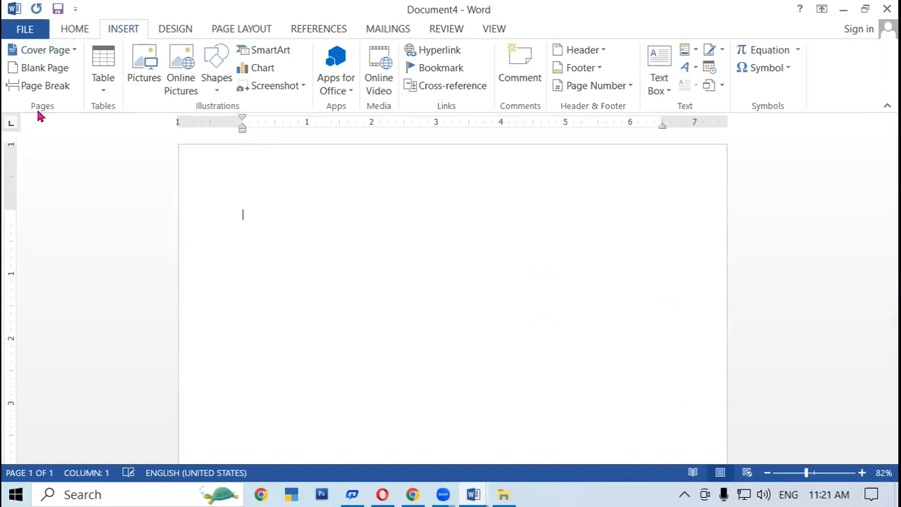
left_click(74, 50)
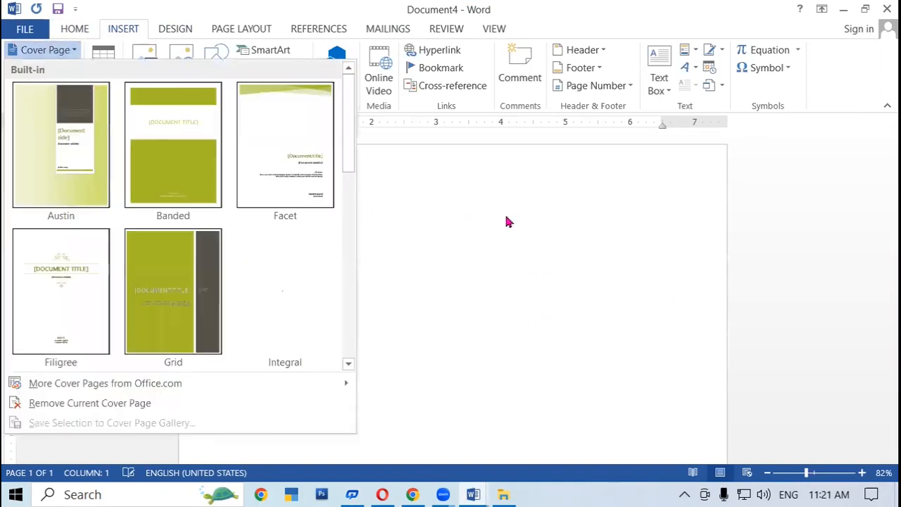
left_click(504, 216)
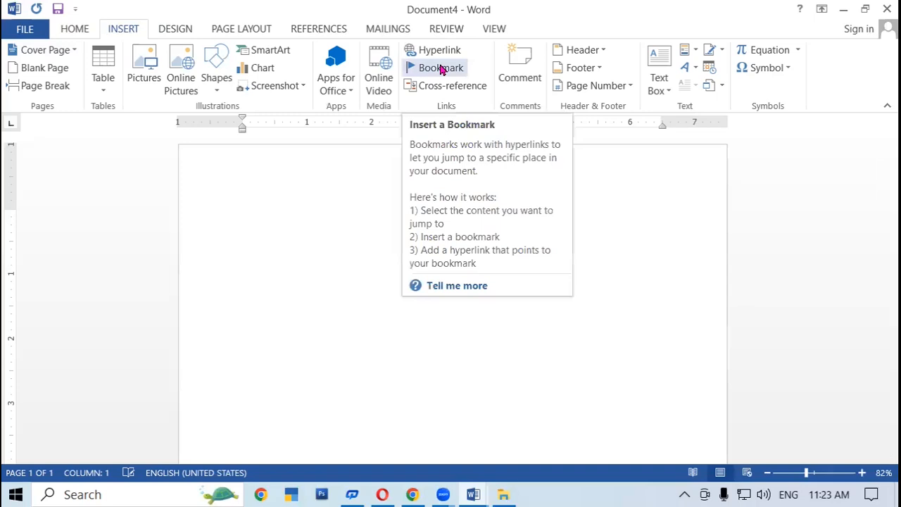
left_click(73, 50)
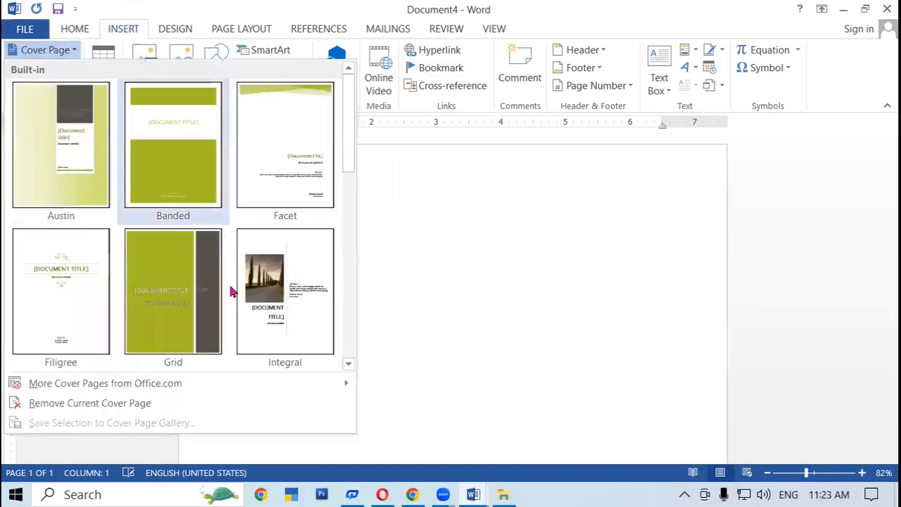
left_click(452, 269)
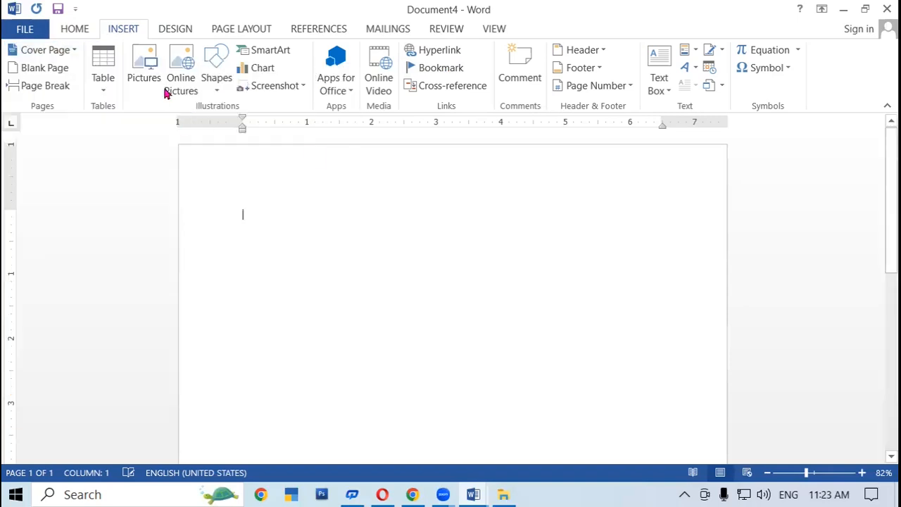
- Draw a rectangle about 8" wide and 10.38" high covering most of the blank page
left_click(219, 90)
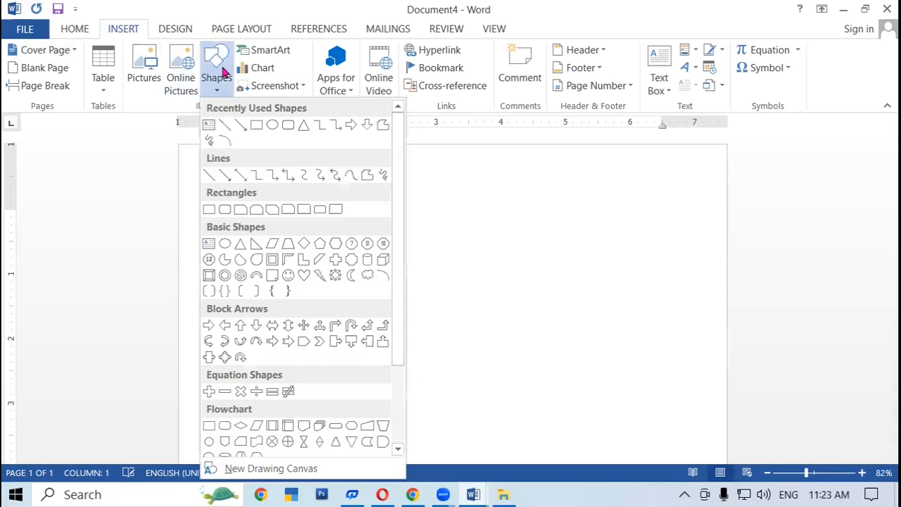
left_click(257, 125)
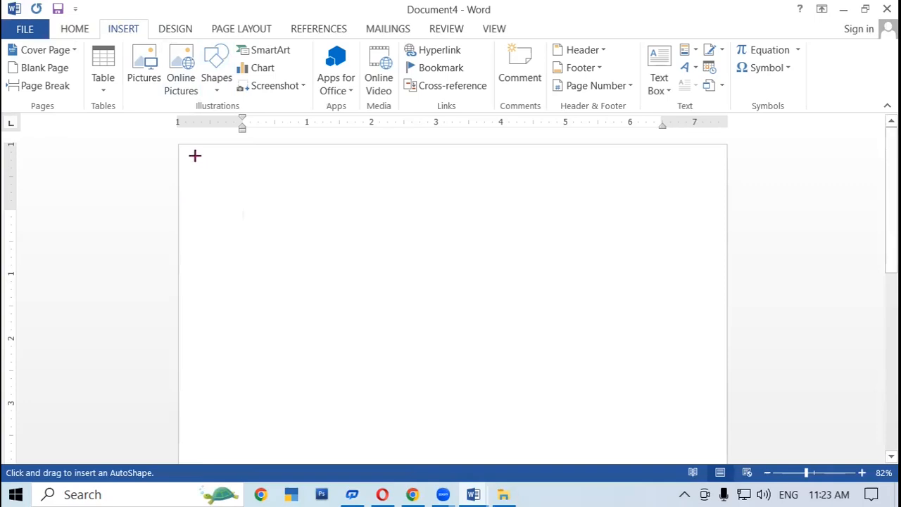
left_click_drag(195, 156, 344, 311)
left_click_drag(471, 364, 676, 409)
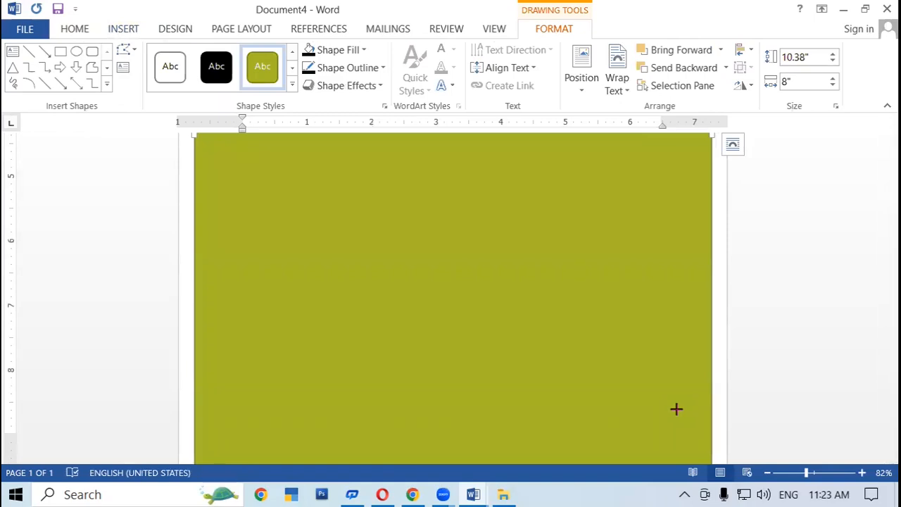
- Stretch the rectangle's lower edge closer to the page bottom, making it about 10.53" high
scroll(621, 387, "down", 1)
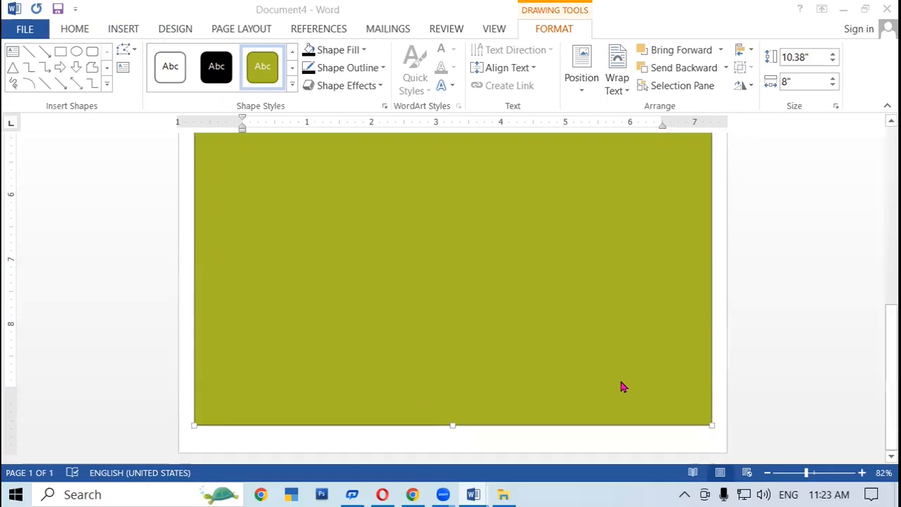
scroll(486, 437, "down", 2)
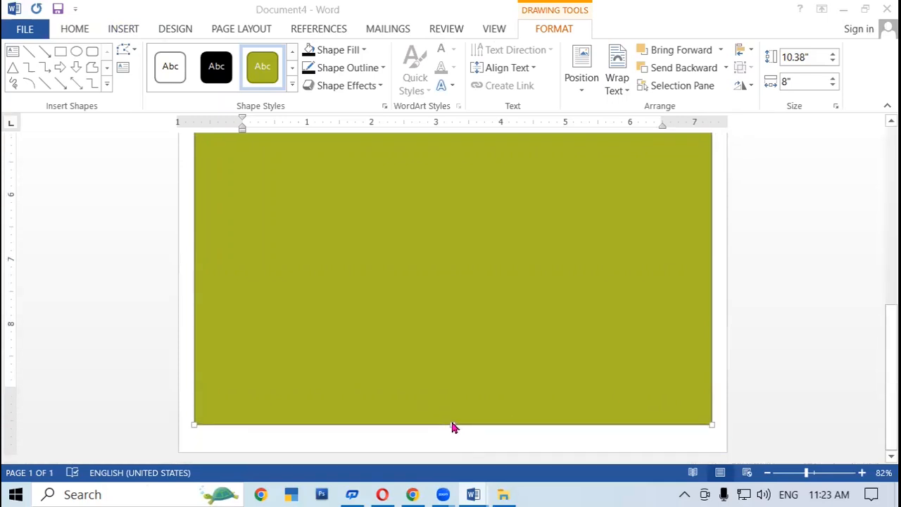
left_click_drag(453, 428, 453, 435)
scroll(521, 345, "up", 10)
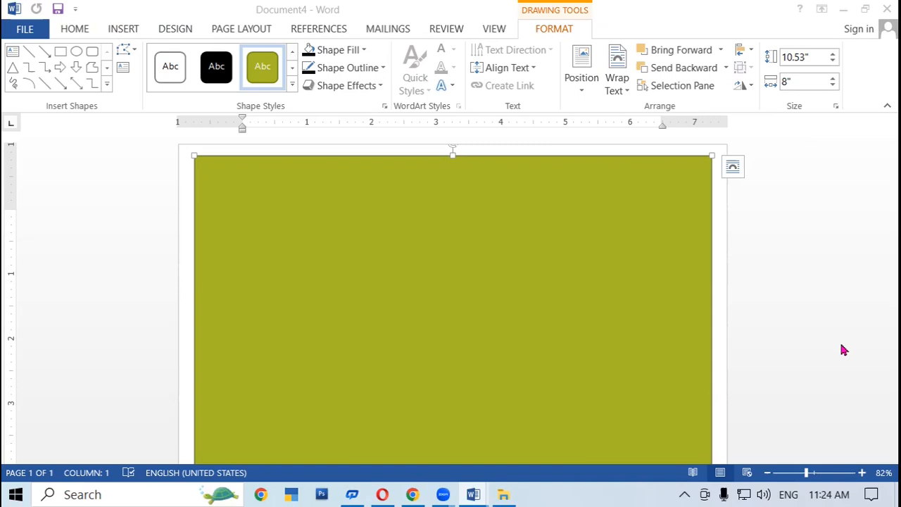
left_click(449, 239)
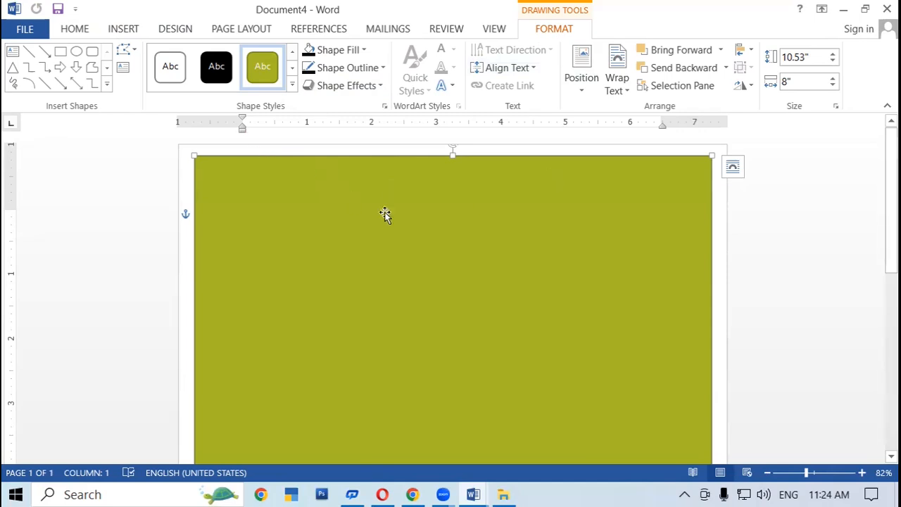
left_click(185, 285)
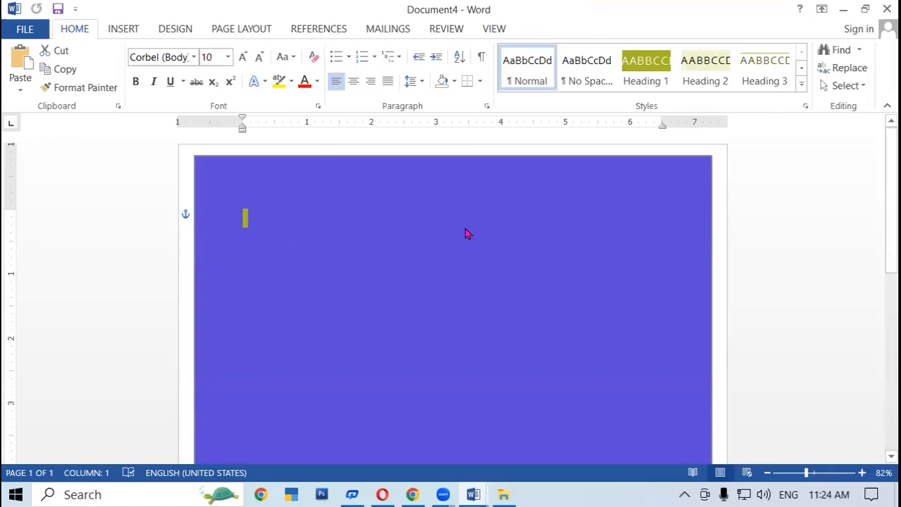
left_click(339, 206)
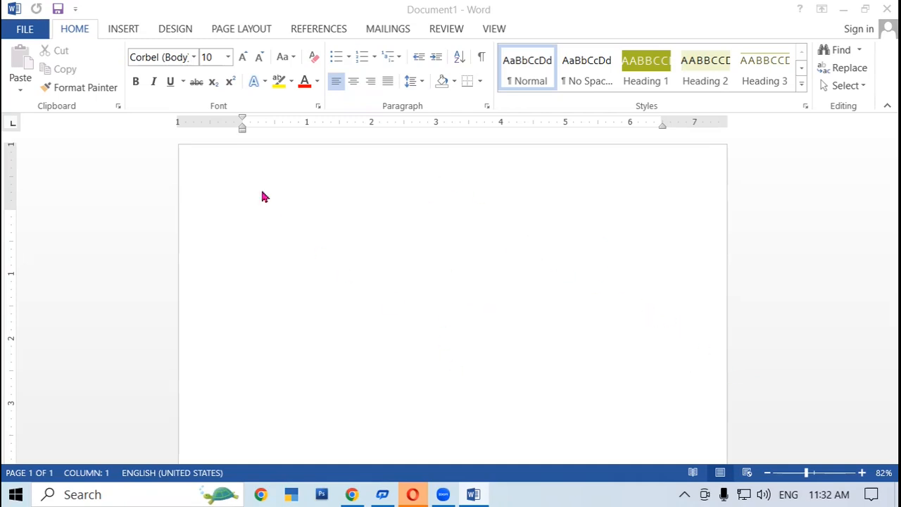
- Draw a rectangle about 8.08" wide and 8.24" high on the blank page of Document1
left_click(371, 211)
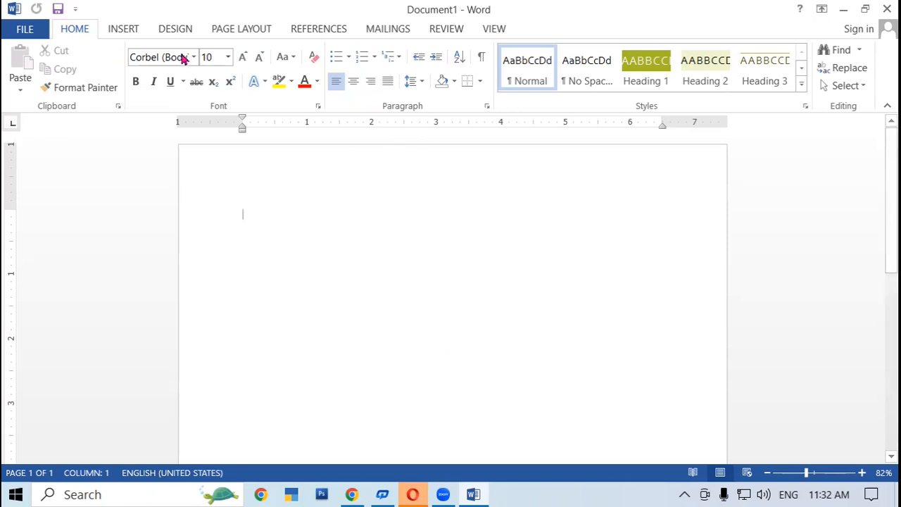
left_click(128, 29)
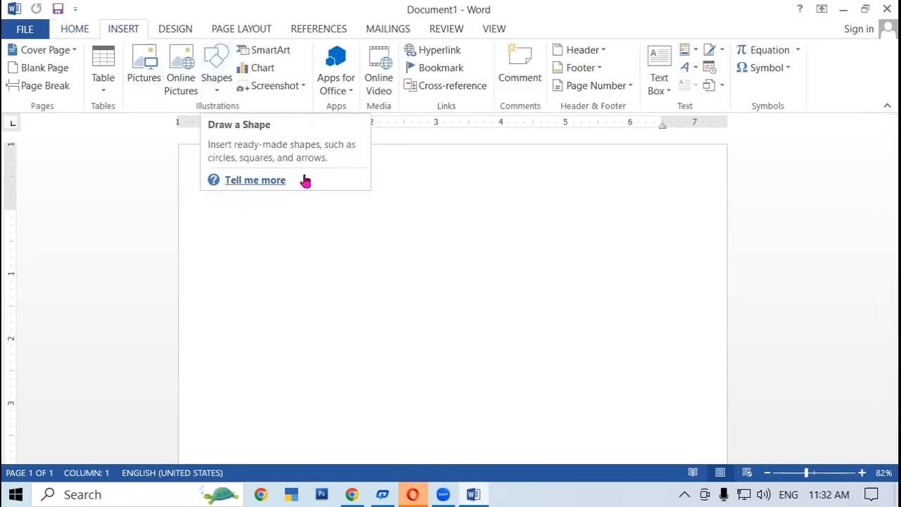
left_click(218, 95)
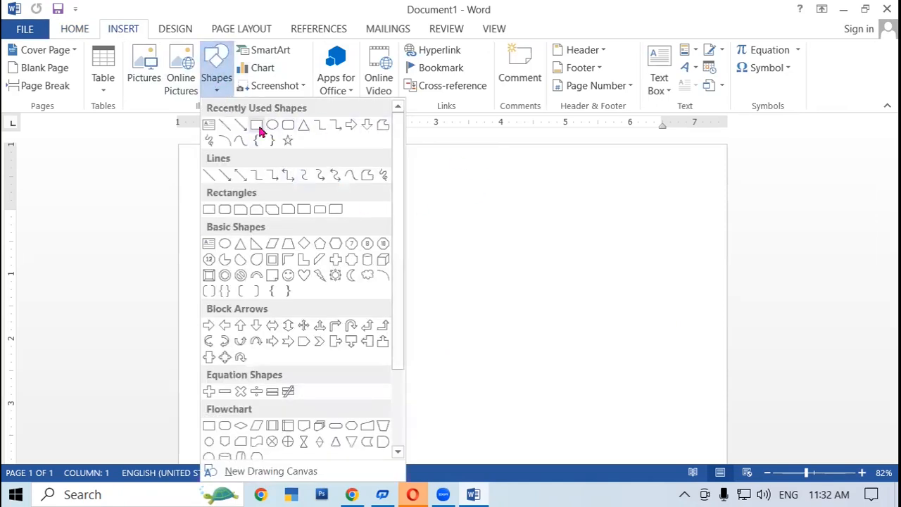
left_click(380, 197)
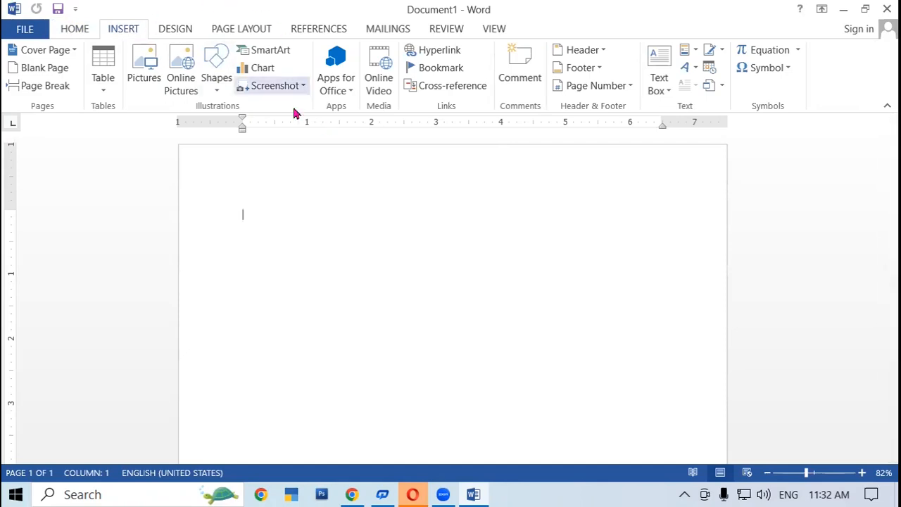
left_click(218, 92)
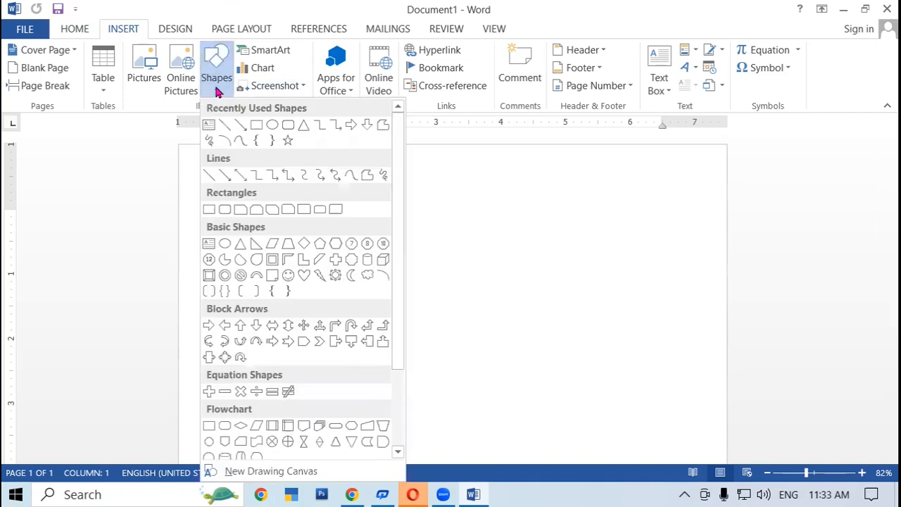
left_click(258, 126)
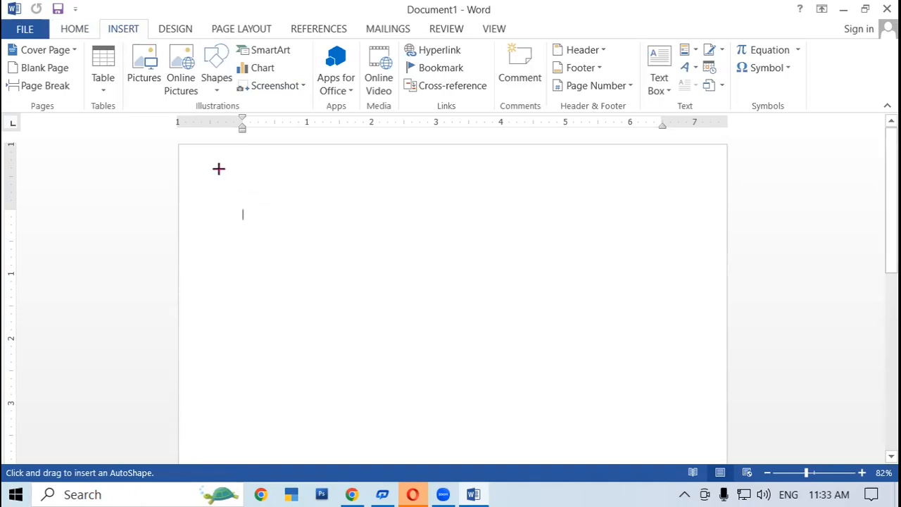
mouse_move(205, 164)
left_mouse_down()
mouse_move(425, 367)
mouse_move(727, 463)
left_mouse_up()
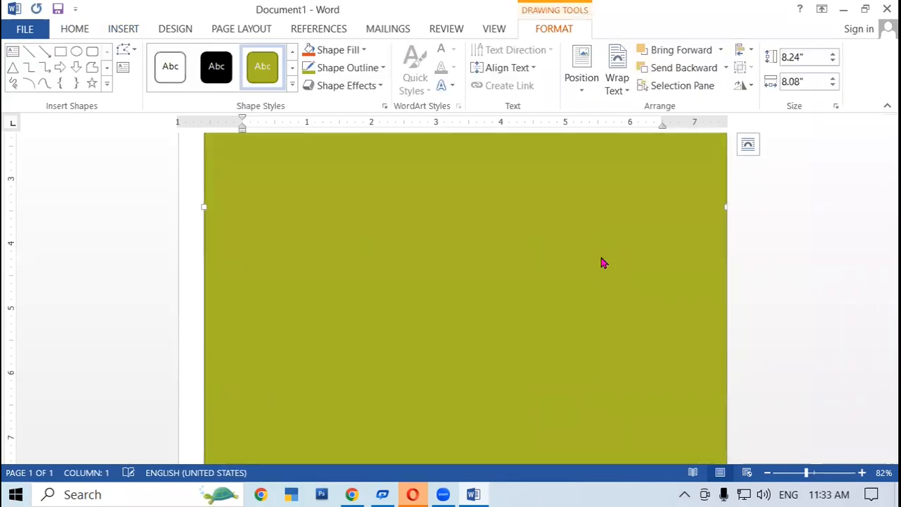
- Stretch the rectangle's lower edge to a height of about 10.46" and move the shape left to centre it on the page
scroll(752, 286, "down", 3)
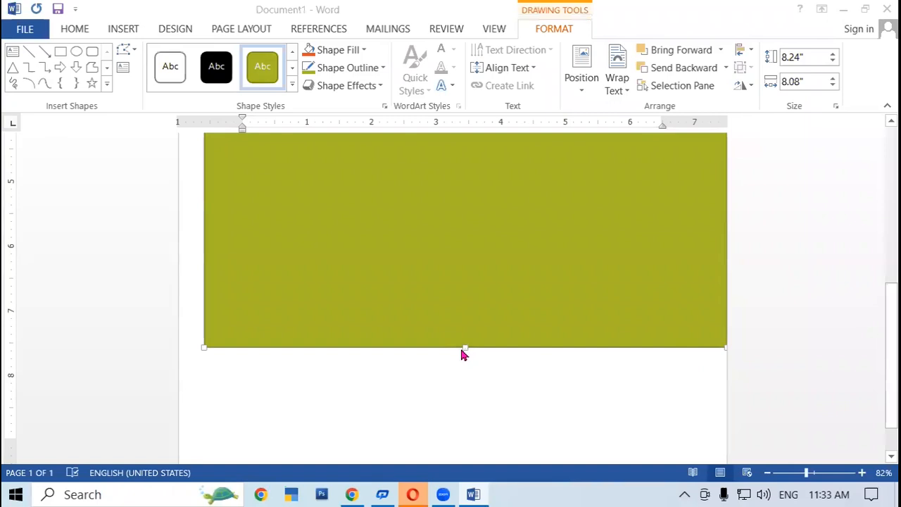
left_click(465, 346)
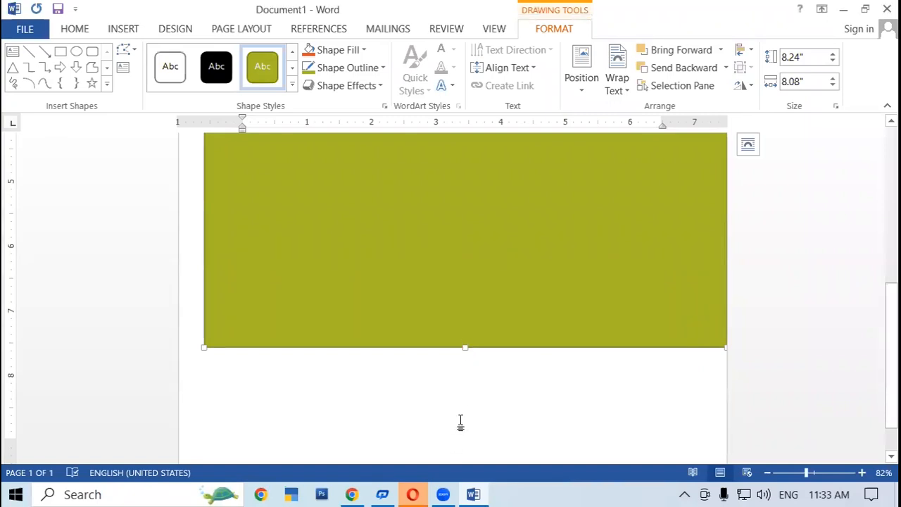
left_click_drag(465, 348, 454, 438)
left_click_drag(475, 310, 461, 312)
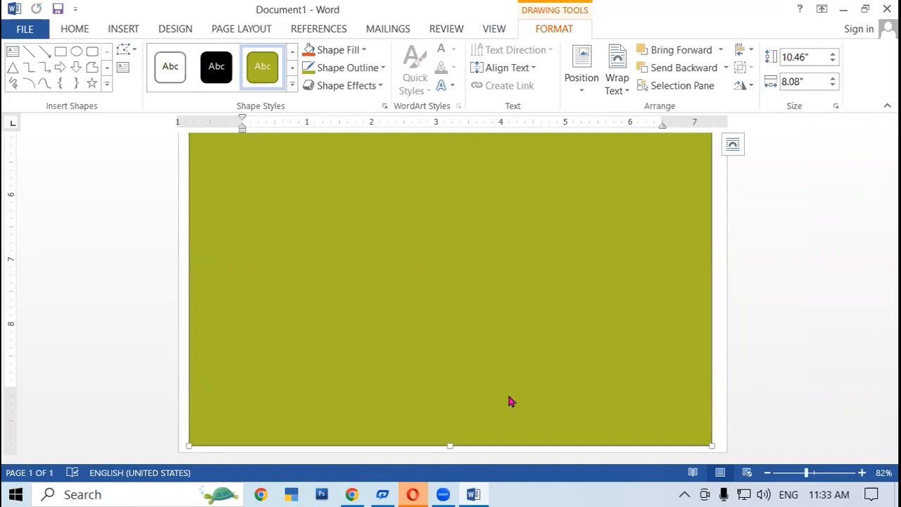
- Browse the preset shape styles for the rectangle, preview an orange outline style and leave the gallery without applying any
left_click(292, 86)
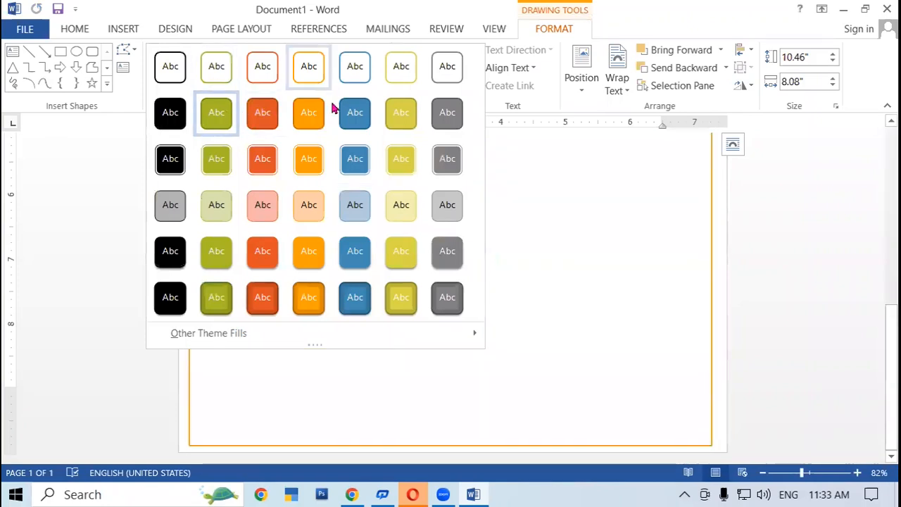
left_click(549, 264)
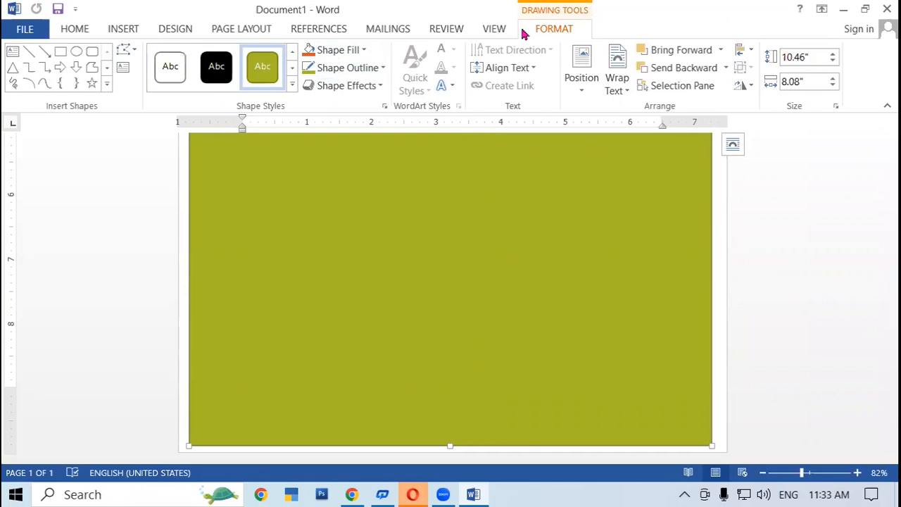
- Remove the rectangle's green fill so only its outline is drawn
left_click(364, 52)
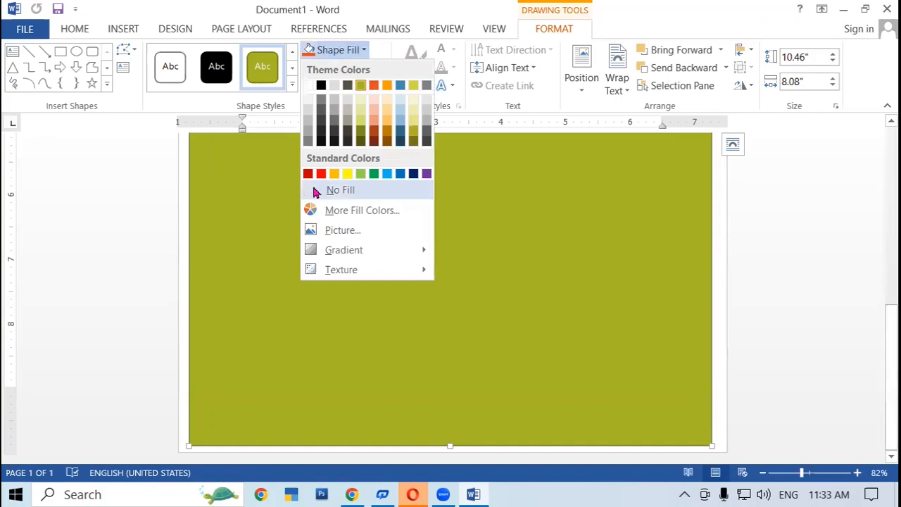
left_click(317, 190)
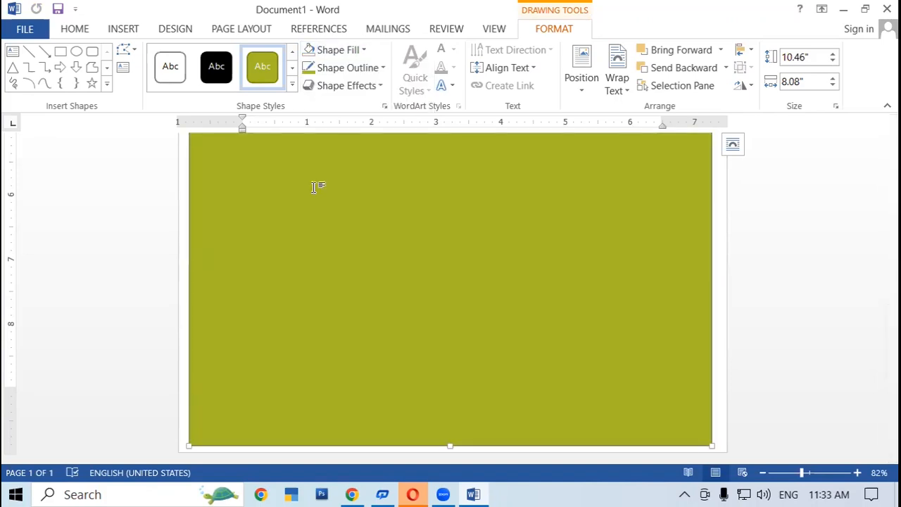
- Stretch the rectangle's upper edge slightly towards the top of the page, making the shape about 10.56" high
scroll(357, 276, "up", 5)
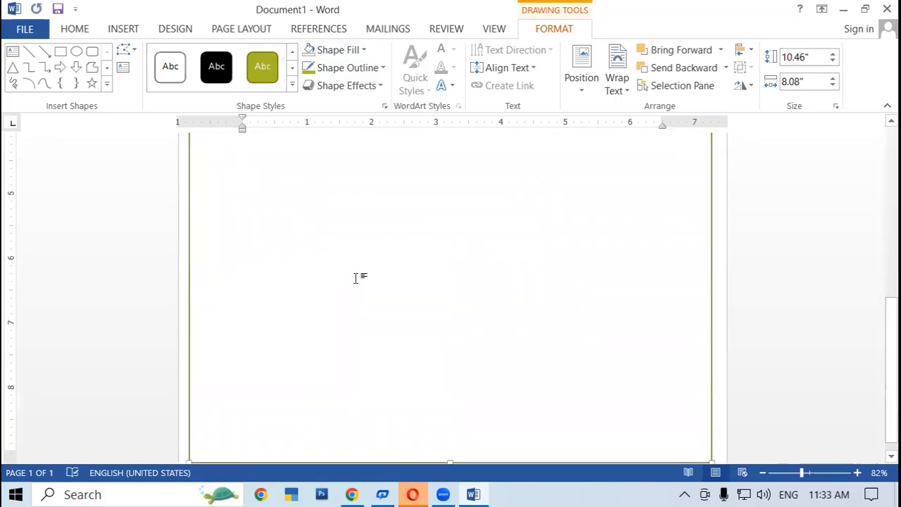
scroll(357, 276, "up", 6)
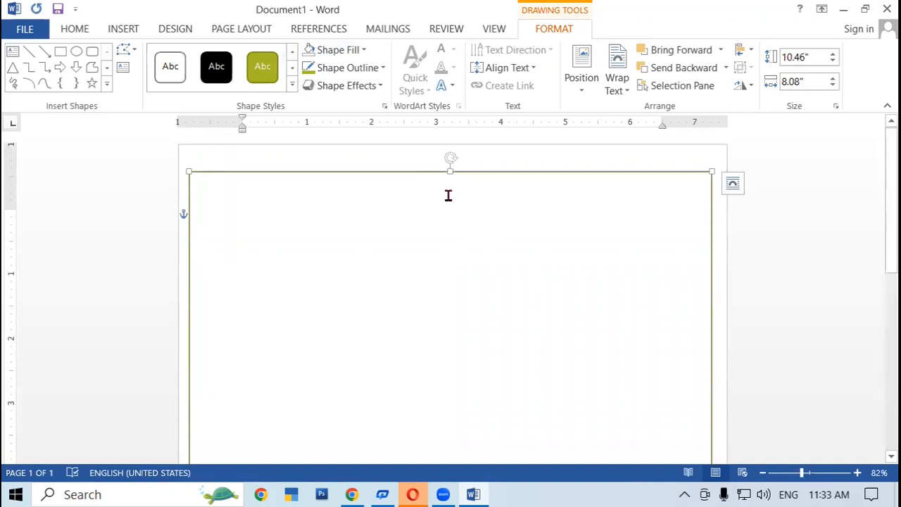
left_click(451, 166)
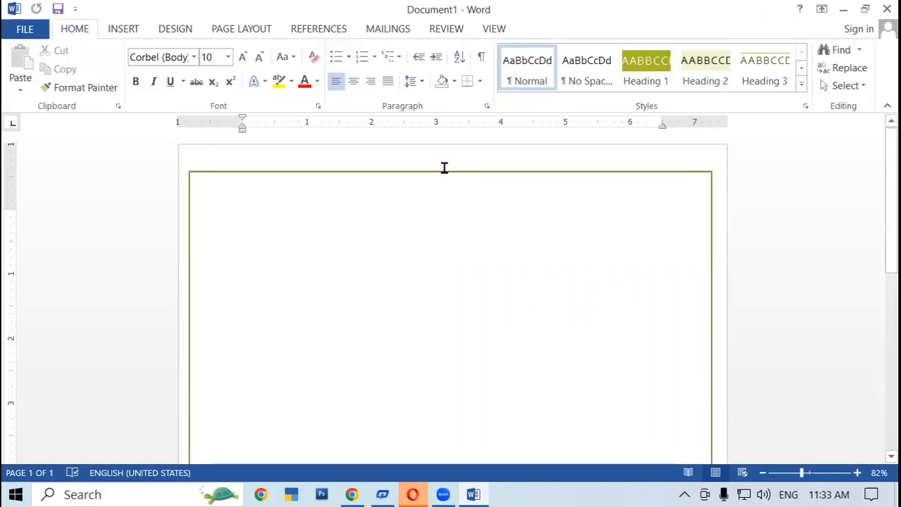
left_click(432, 175)
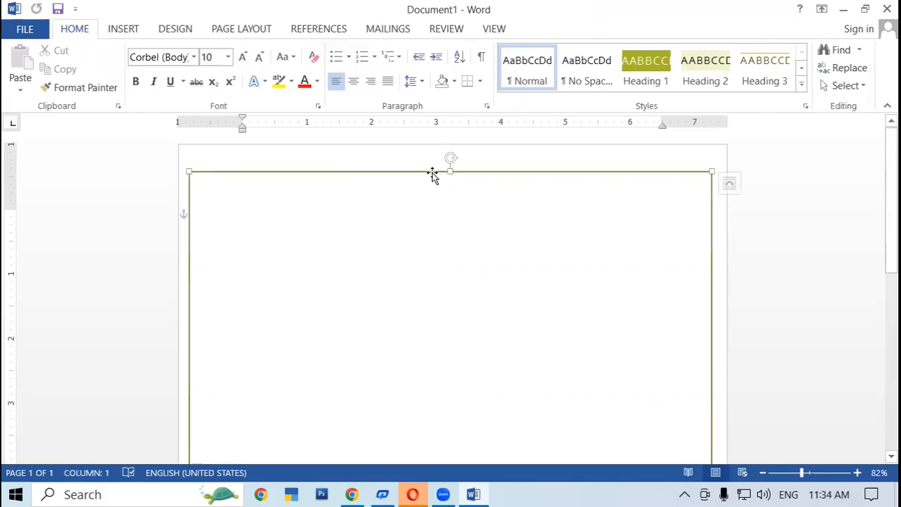
left_click_drag(451, 169, 450, 164)
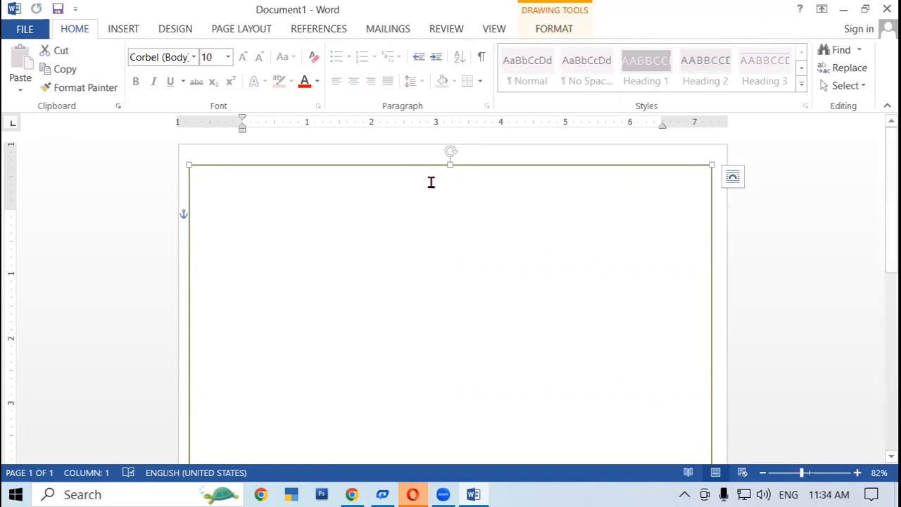
- Look through the rectangle's fill choices and preset shape styles, preview an intense orange style and leave without applying any
left_click(552, 29)
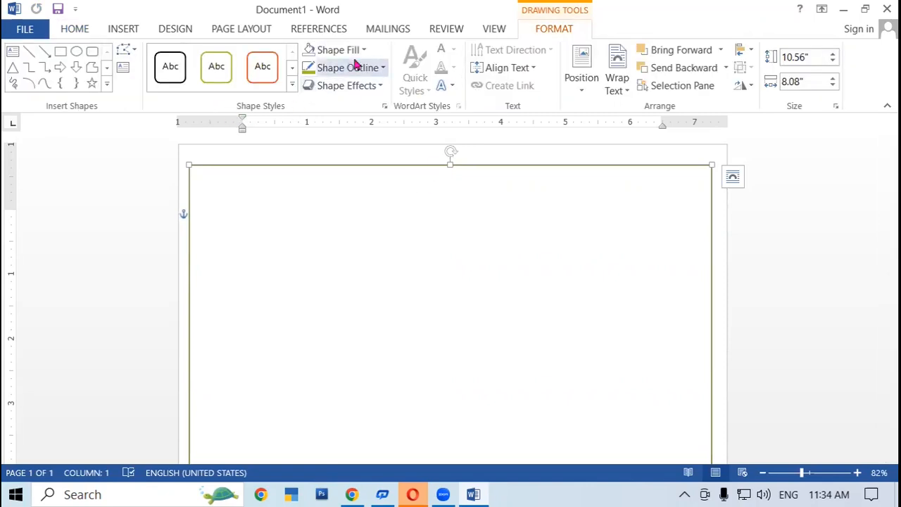
left_click(364, 50)
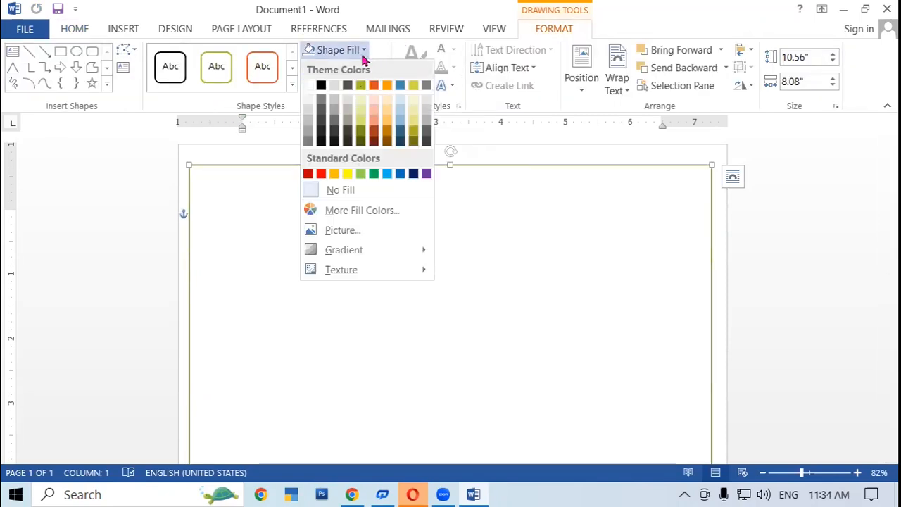
left_click(510, 255)
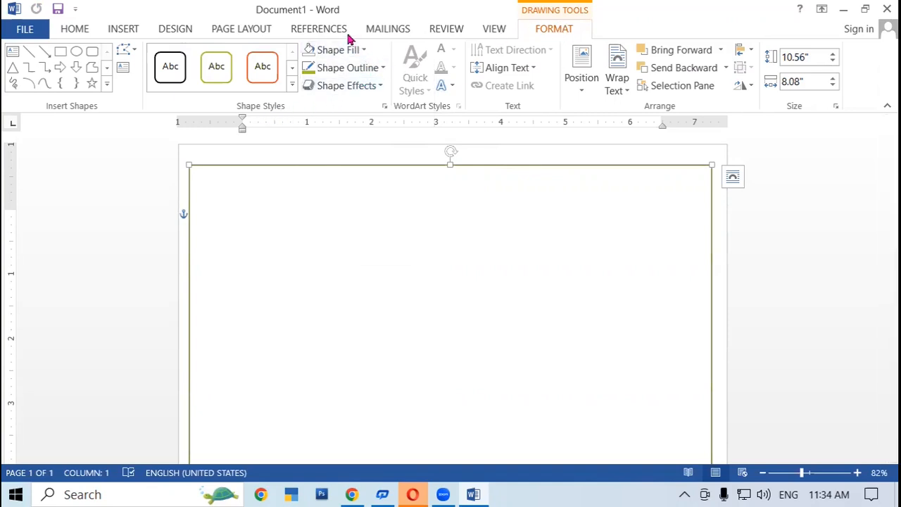
left_click(294, 90)
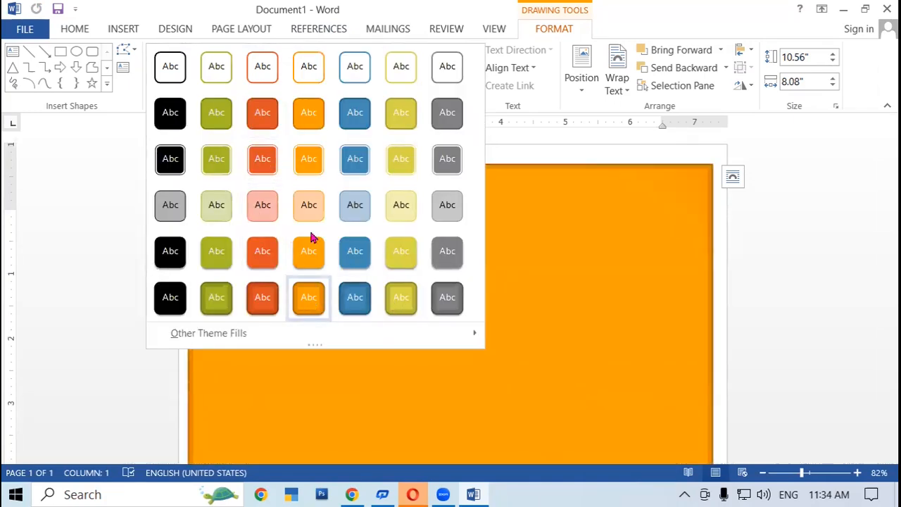
left_click(563, 251)
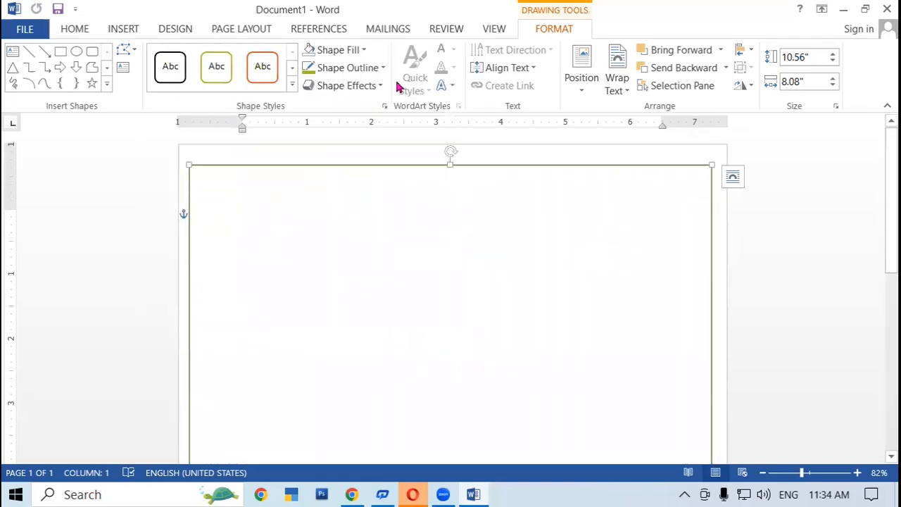
- Fill the rectangle with a pale yellow theme colour
left_click(362, 52)
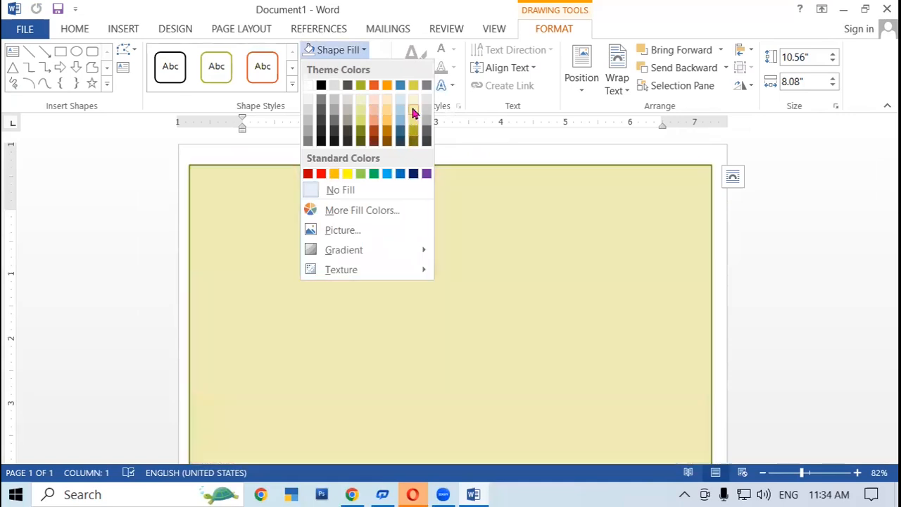
left_click(414, 112)
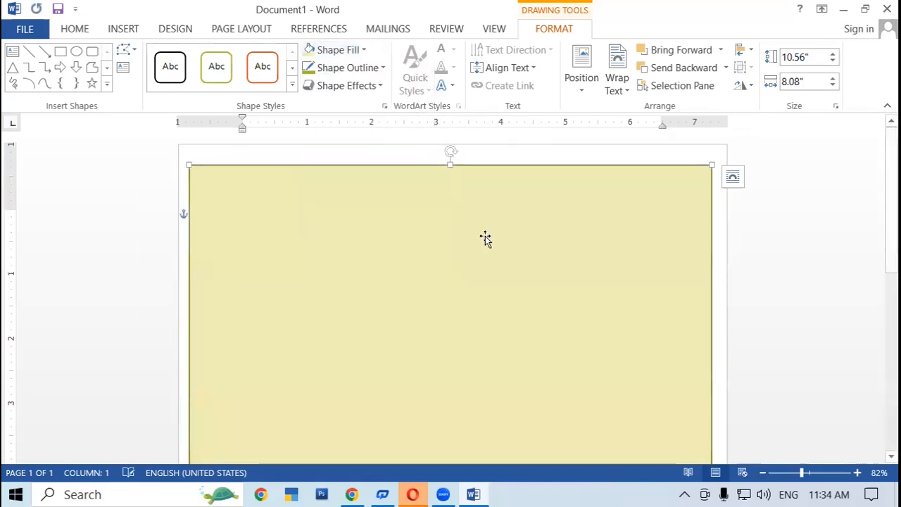
- Start a picture fill from a file for the rectangle and browse the Pictures folder to its GIT subfolder
left_click(365, 51)
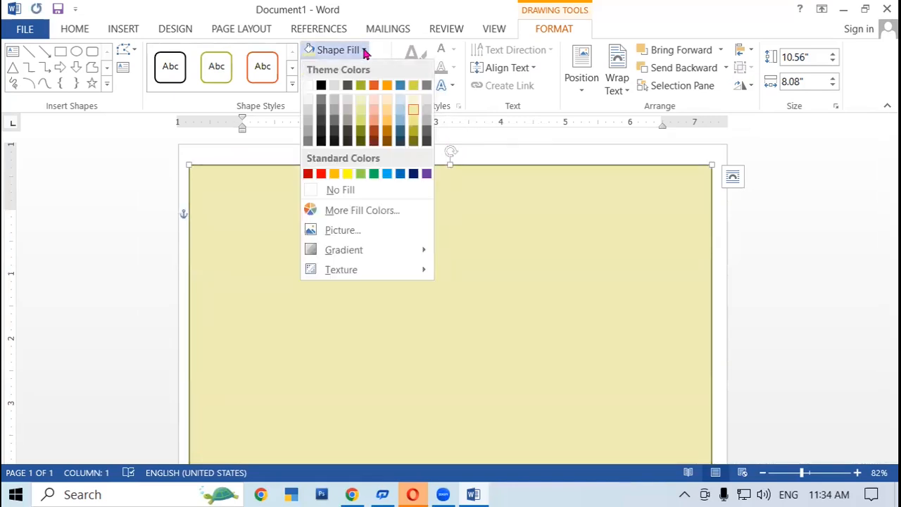
left_click(356, 238)
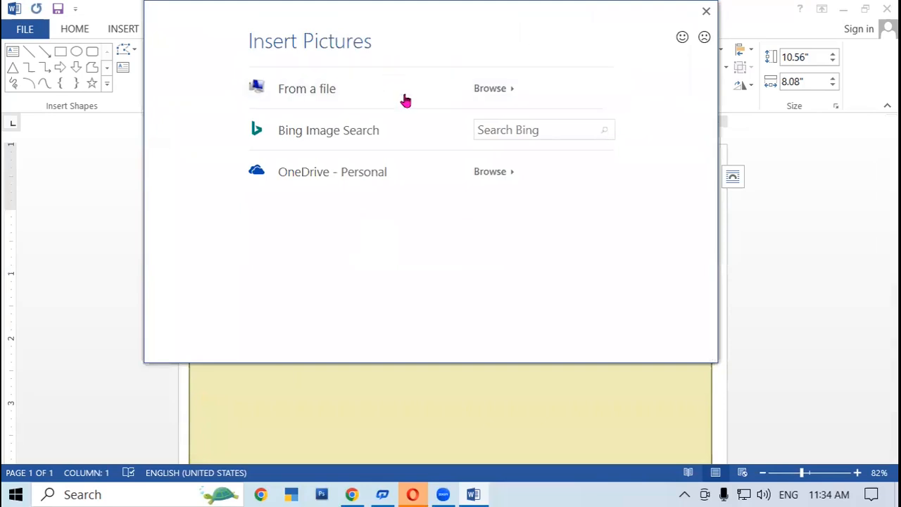
left_click(326, 95)
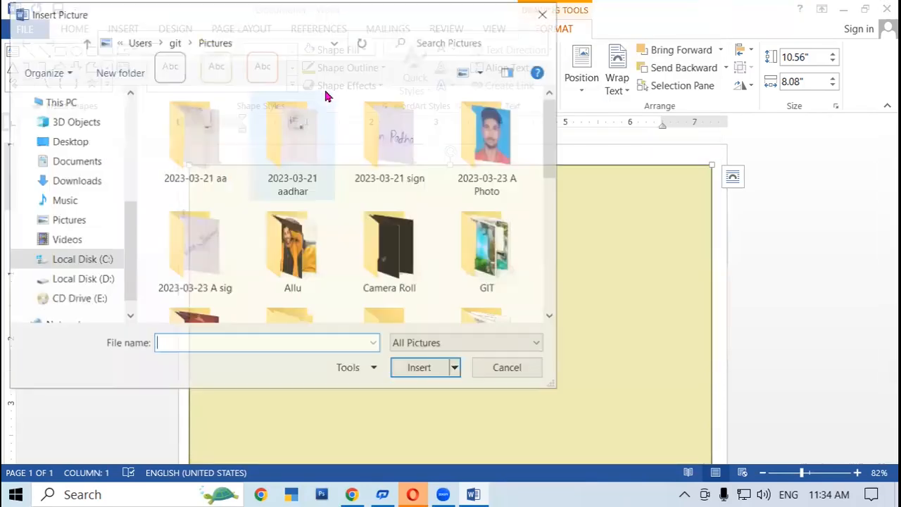
scroll(429, 267, "down", 5)
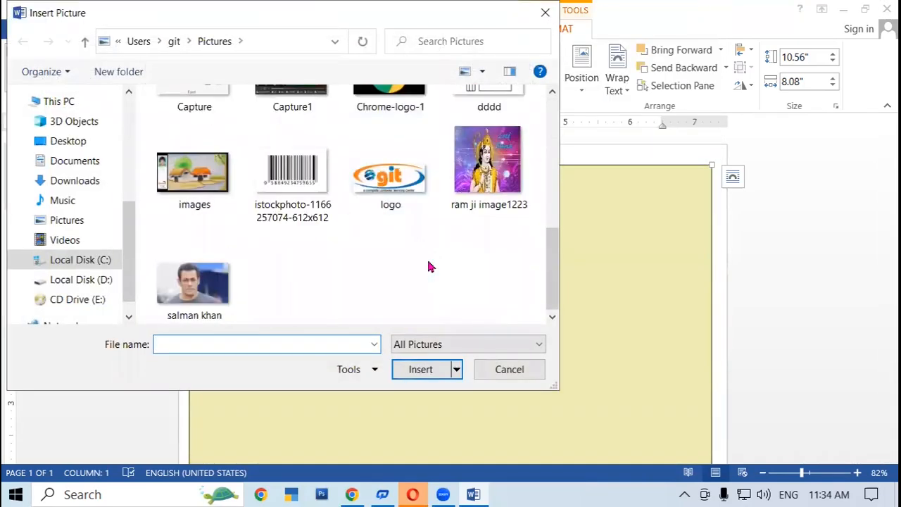
scroll(431, 267, "up", 1)
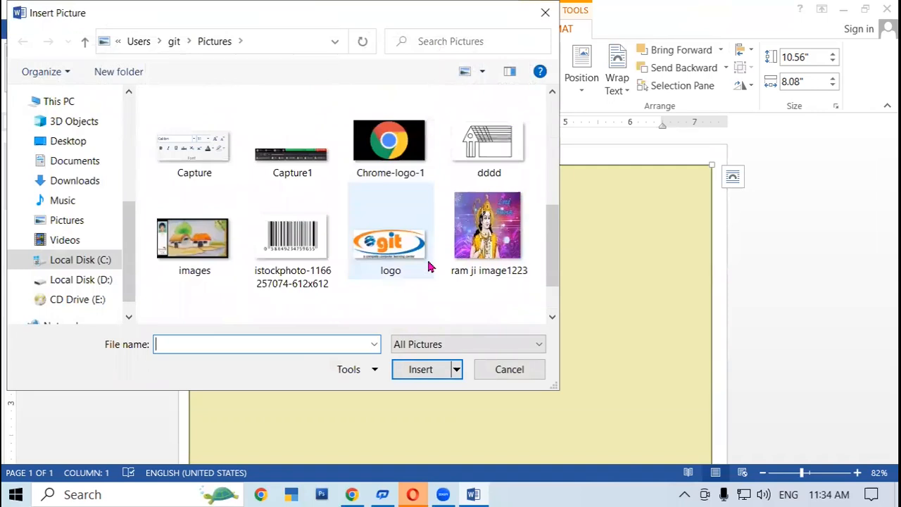
scroll(429, 267, "up", 3)
scroll(431, 267, "down", 2)
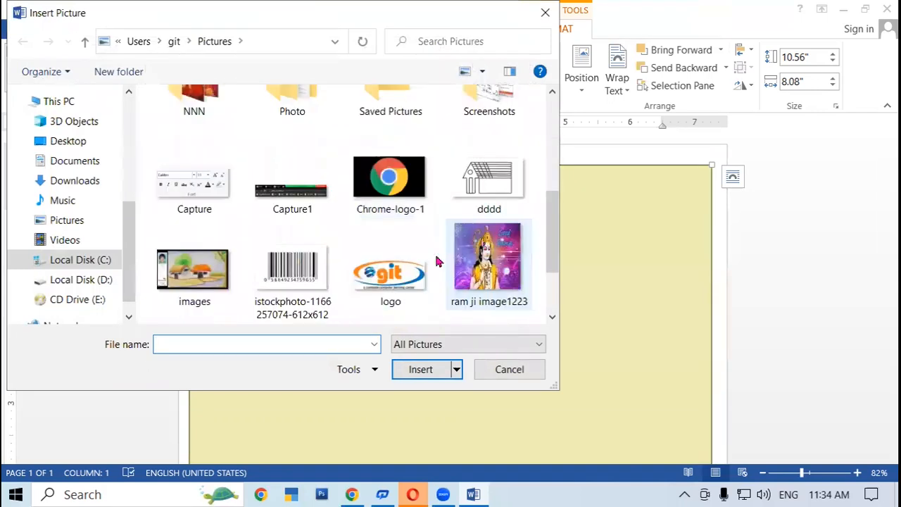
scroll(436, 262, "up", 2)
scroll(436, 262, "up", 2)
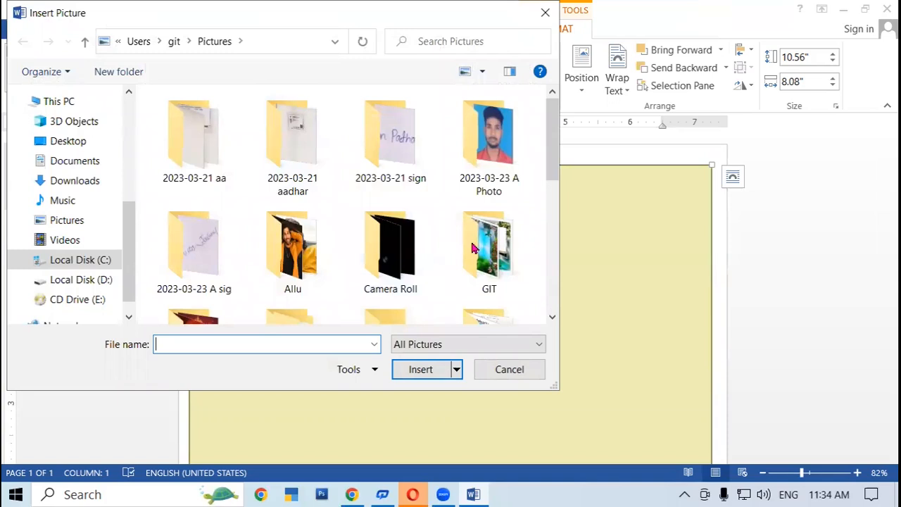
double_click(503, 270)
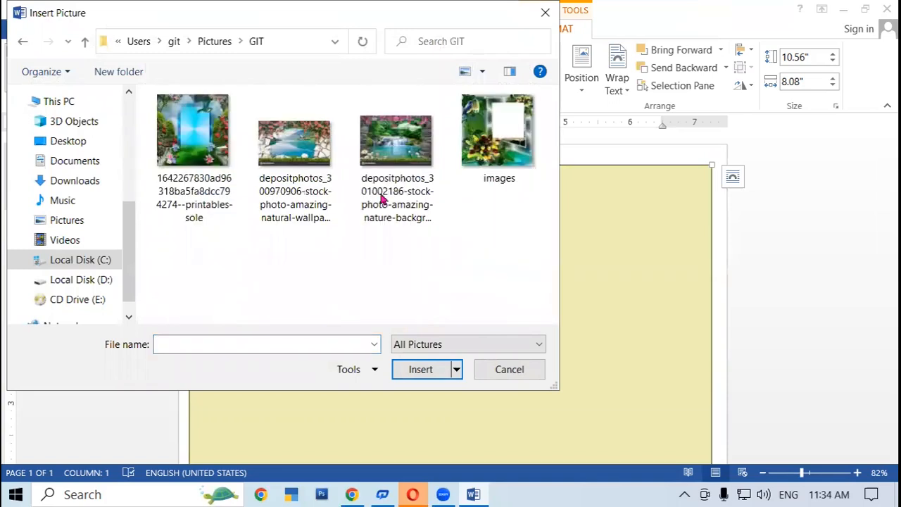
- Fill the rectangle with the depositphotos_301002186 nature background picture and check it over the full page height
left_click(398, 159)
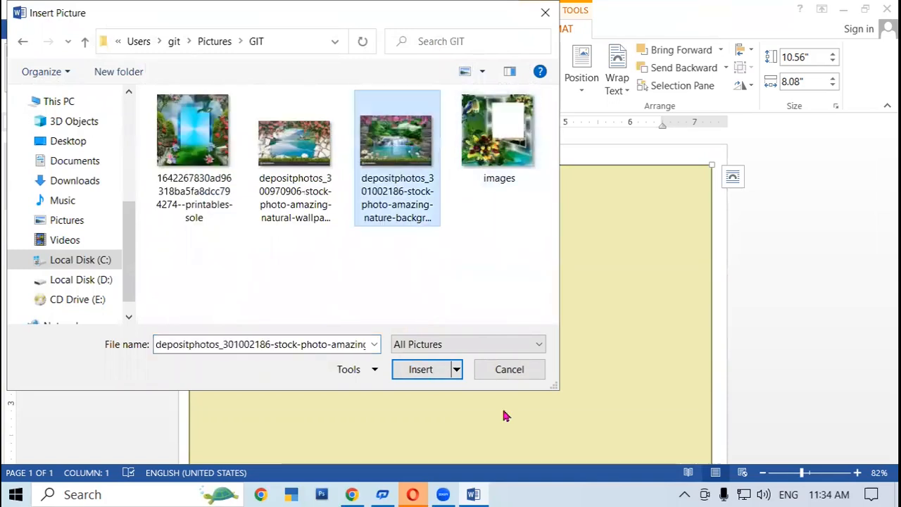
key("Return")
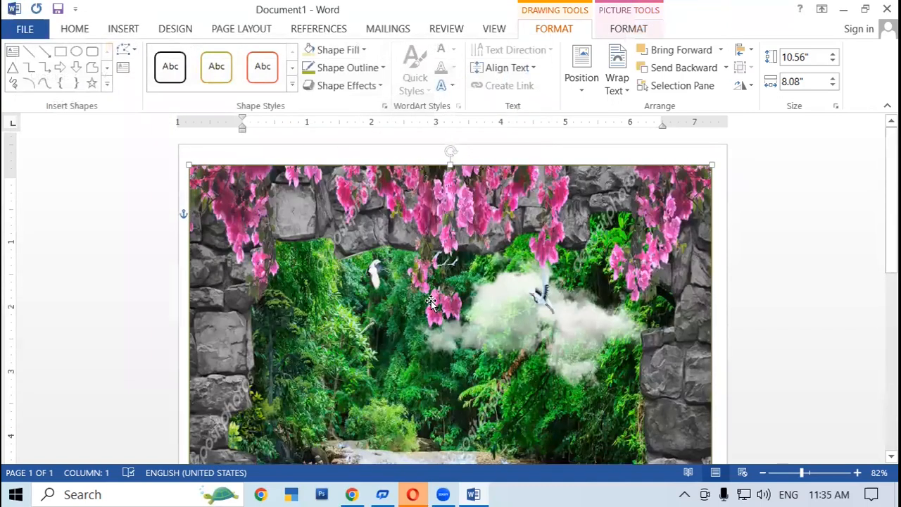
scroll(431, 302, "down", 8)
scroll(431, 303, "down", 2)
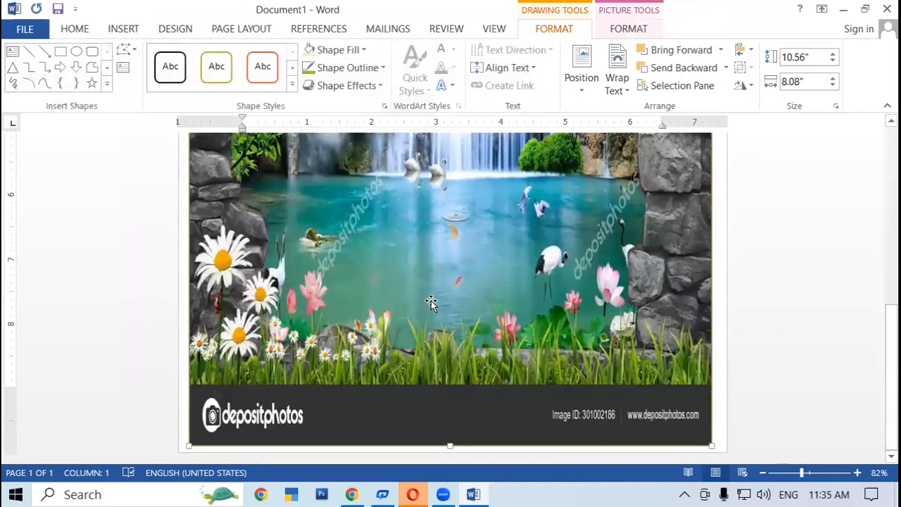
scroll(431, 302, "up", 10)
scroll(431, 303, "up", 4)
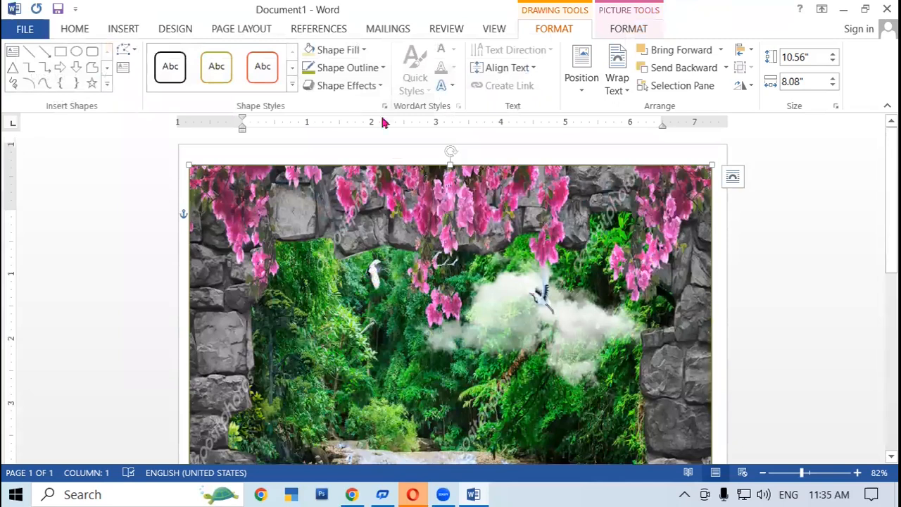
- Open the detailed fill settings for the rectangle and set the picture fill's transparency to 48%
left_click(361, 54)
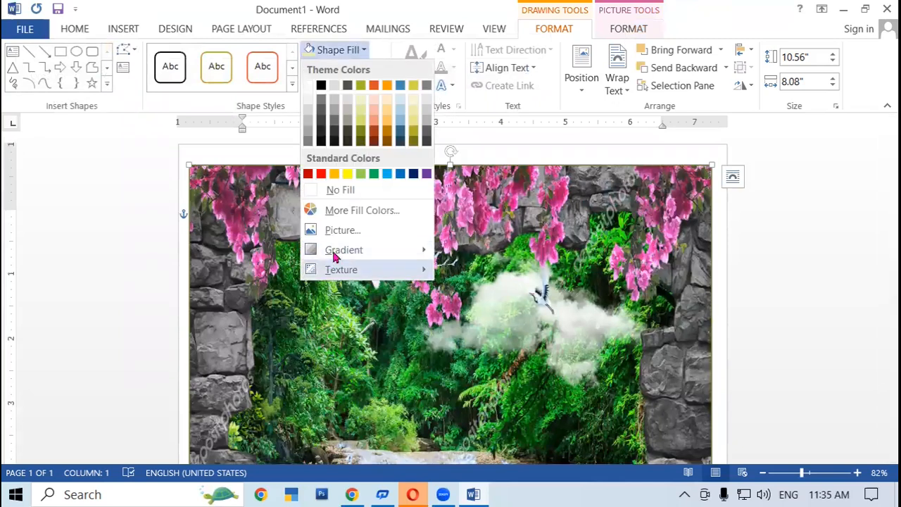
mouse_move(340, 252)
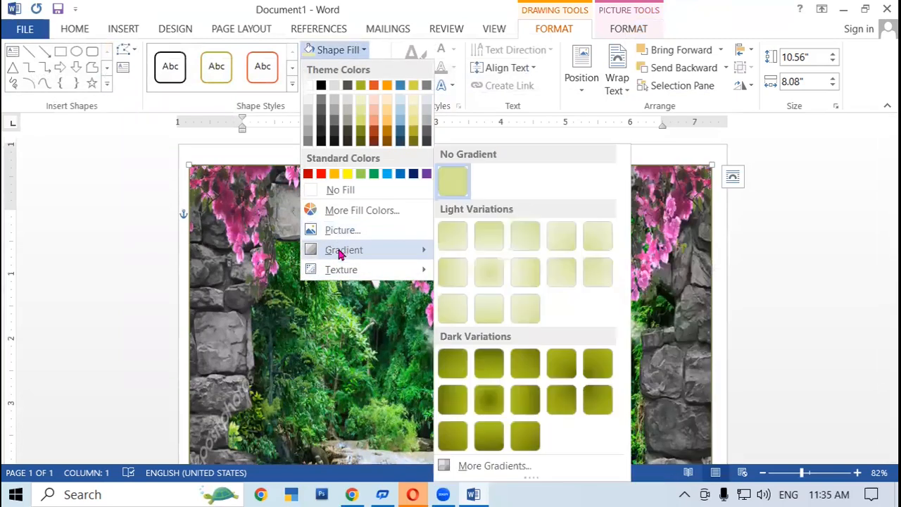
left_click(491, 468)
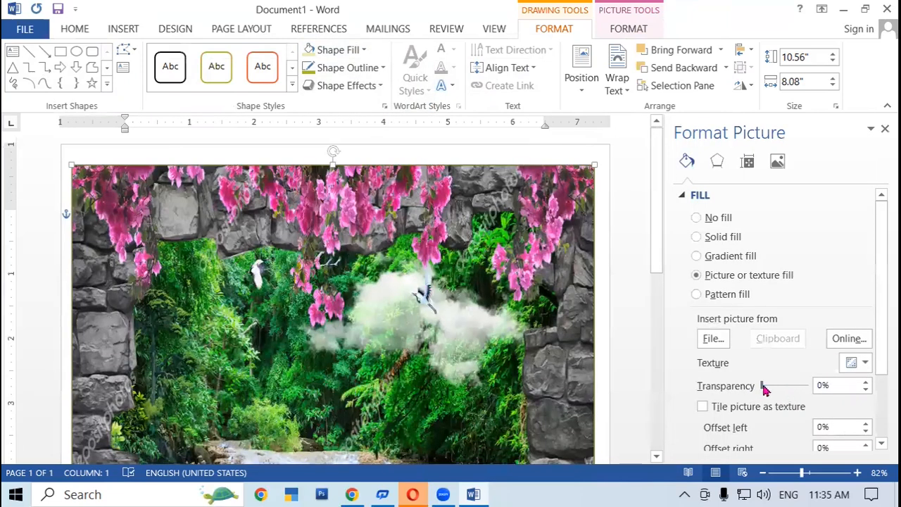
left_click_drag(765, 388, 783, 392)
- Try out the picture fill's left offset and set it to 1%
left_click_drag(880, 362, 880, 416)
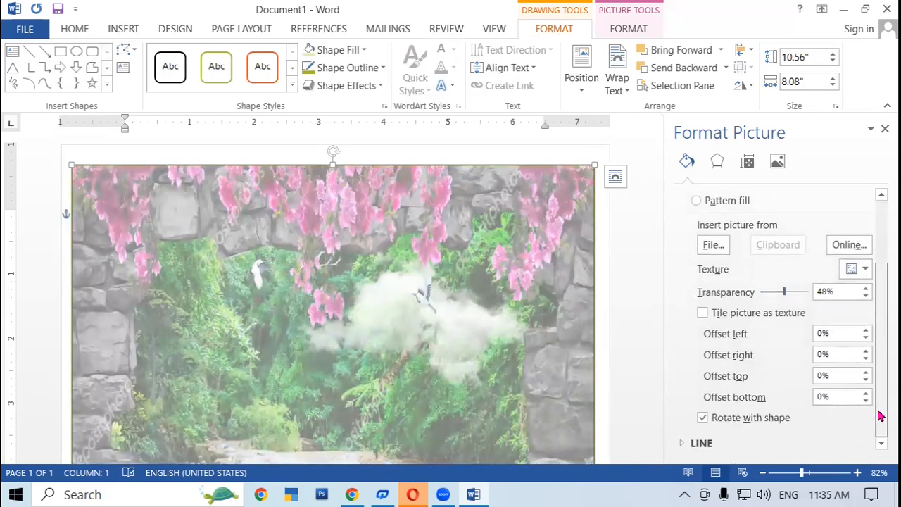
left_click(866, 330)
left_click(865, 330)
left_click(866, 330)
left_click(866, 338)
left_click(865, 338)
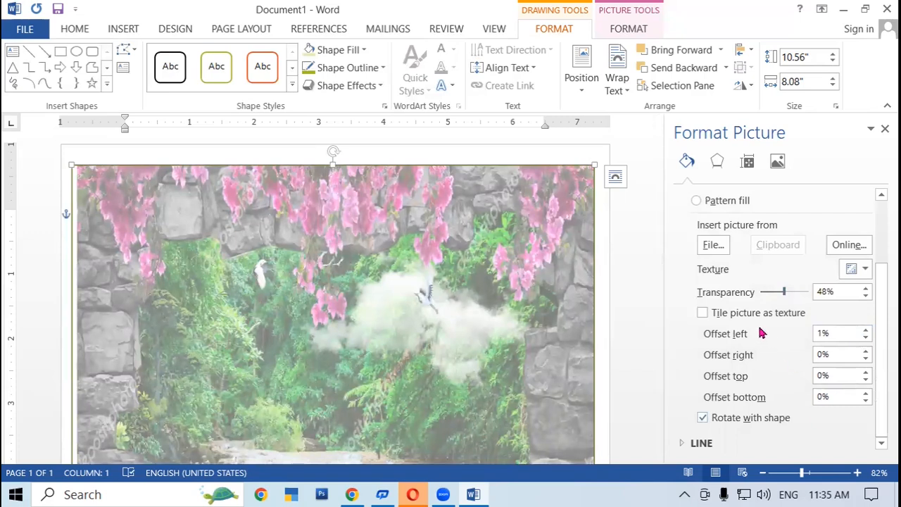
- Fill the rectangle with the white marble texture and try the grey granite texture from the same gallery
scroll(762, 334, "up", 1)
left_click(866, 309)
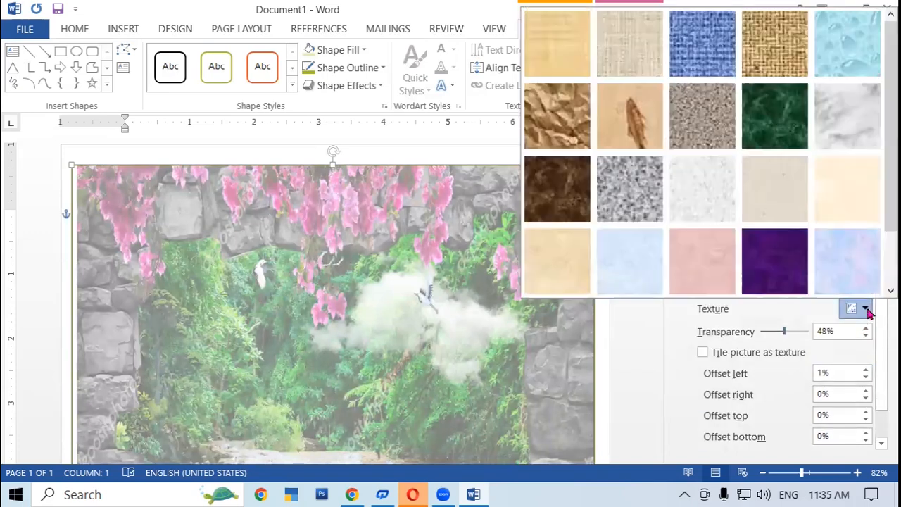
left_click(834, 118)
left_click(866, 309)
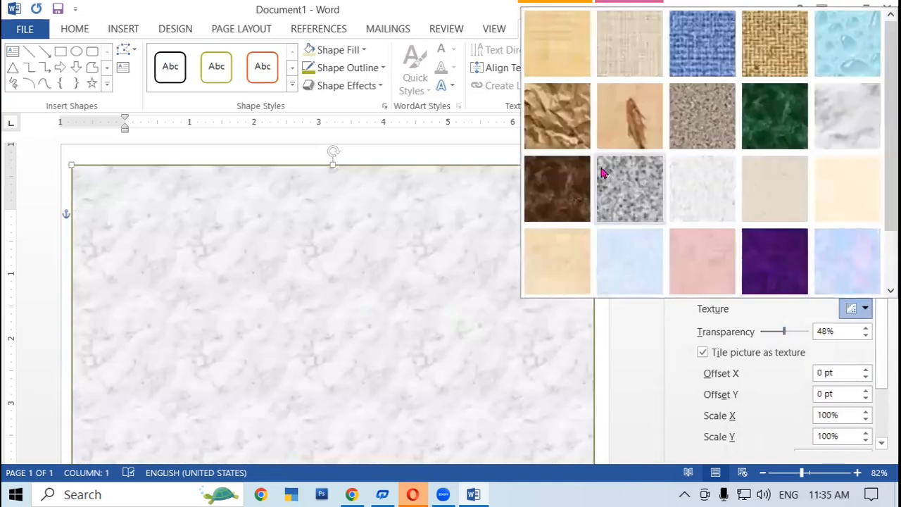
left_click(634, 185)
left_click(298, 310)
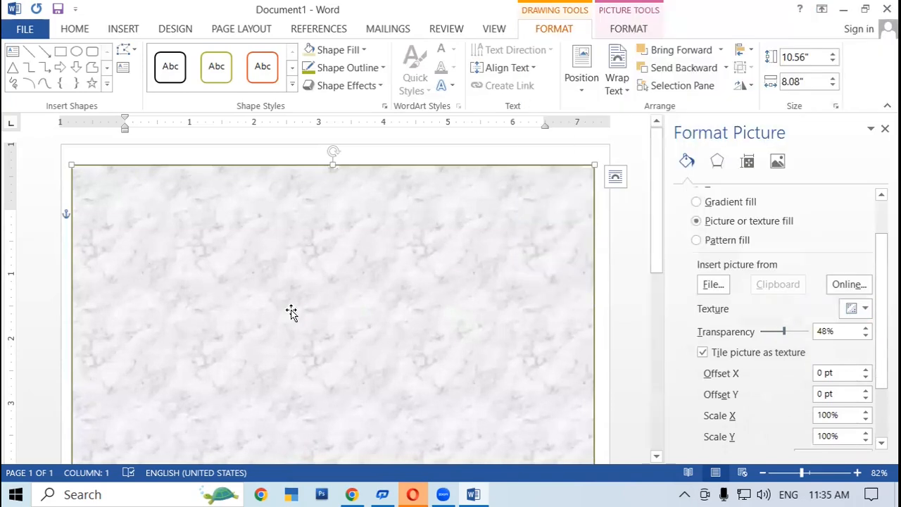
left_click(369, 55)
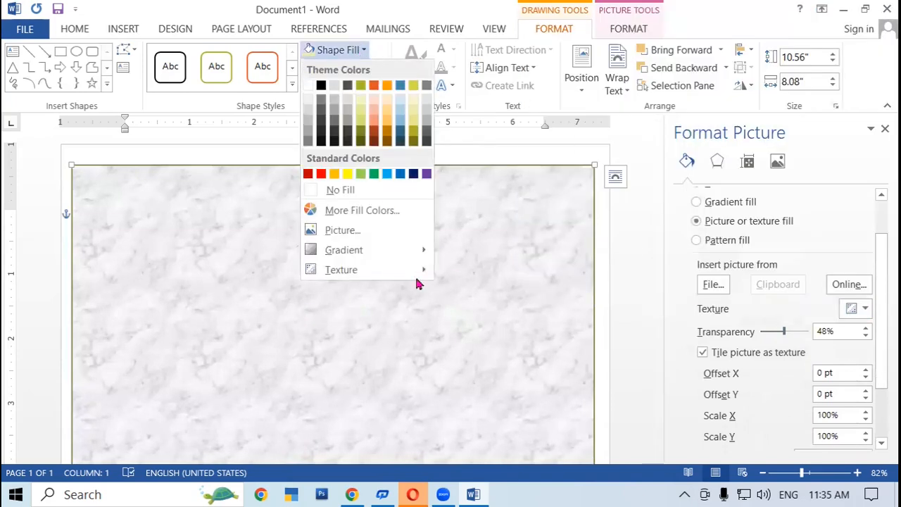
left_click(463, 374)
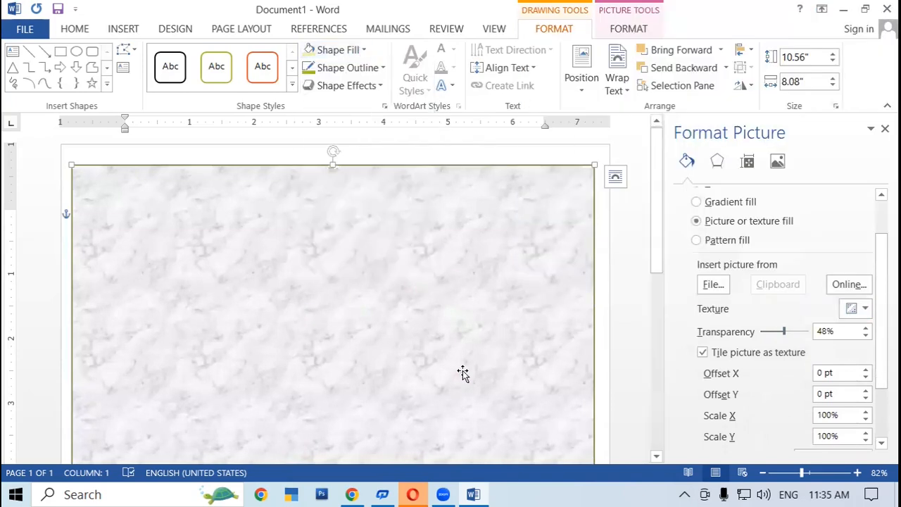
left_click(368, 54)
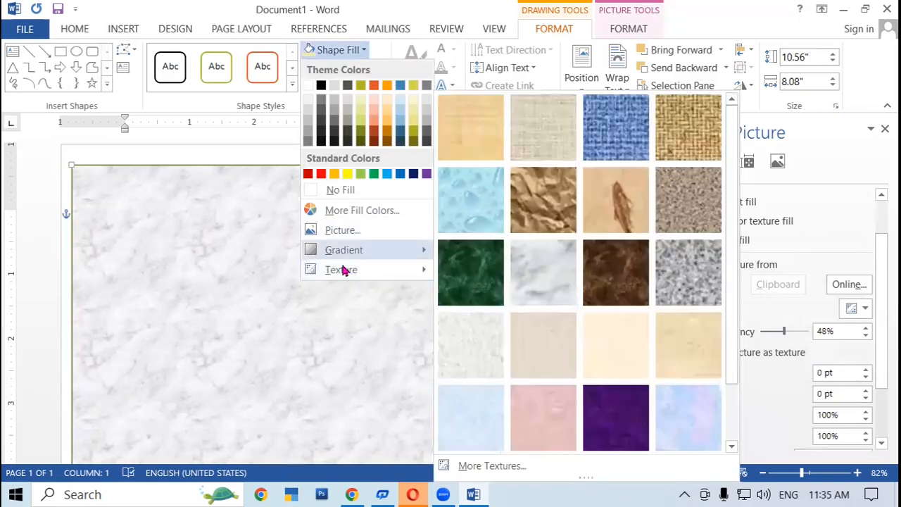
mouse_move(388, 277)
mouse_move(346, 251)
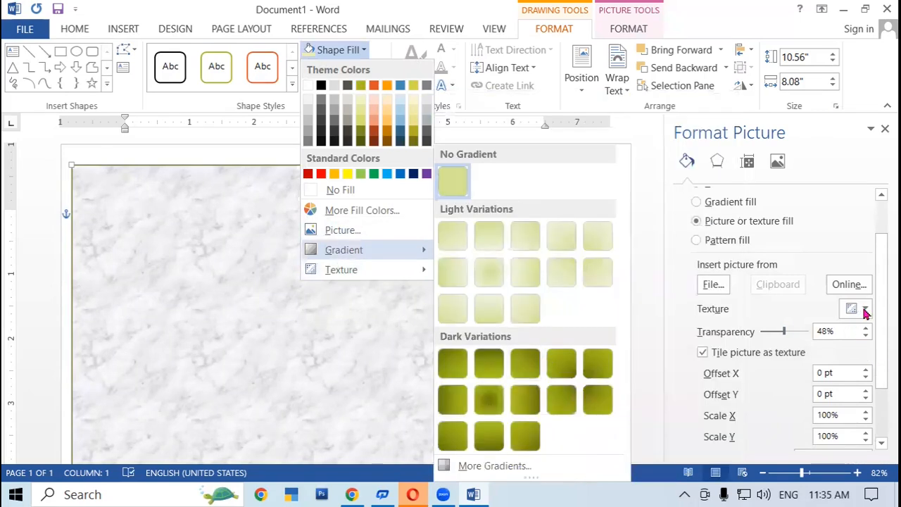
left_click(335, 327)
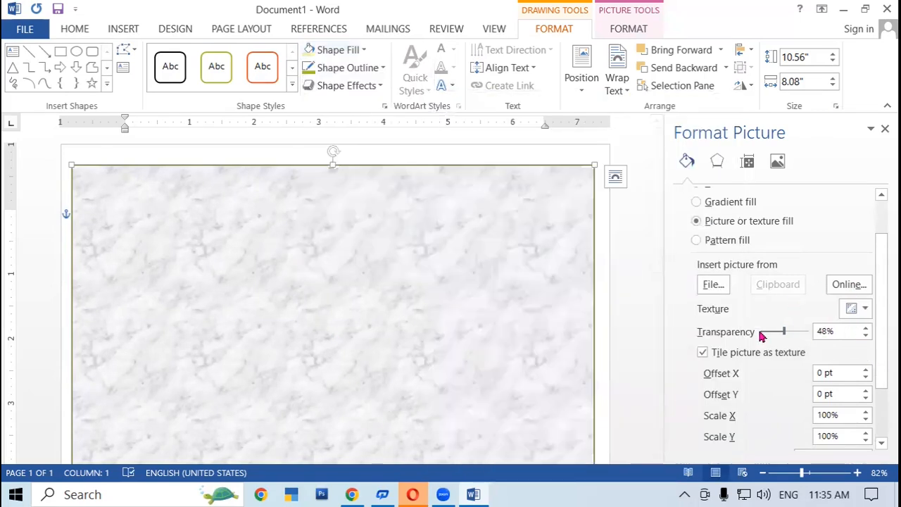
left_click(865, 308)
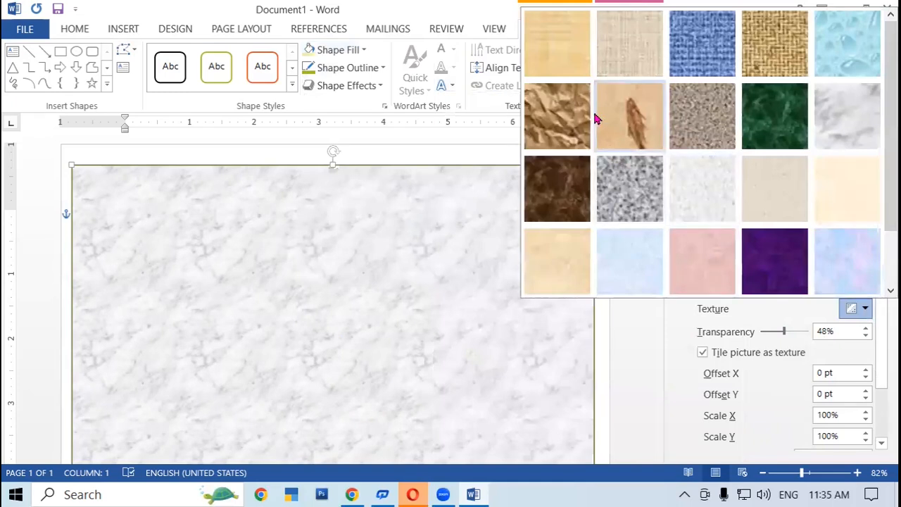
left_click(356, 307)
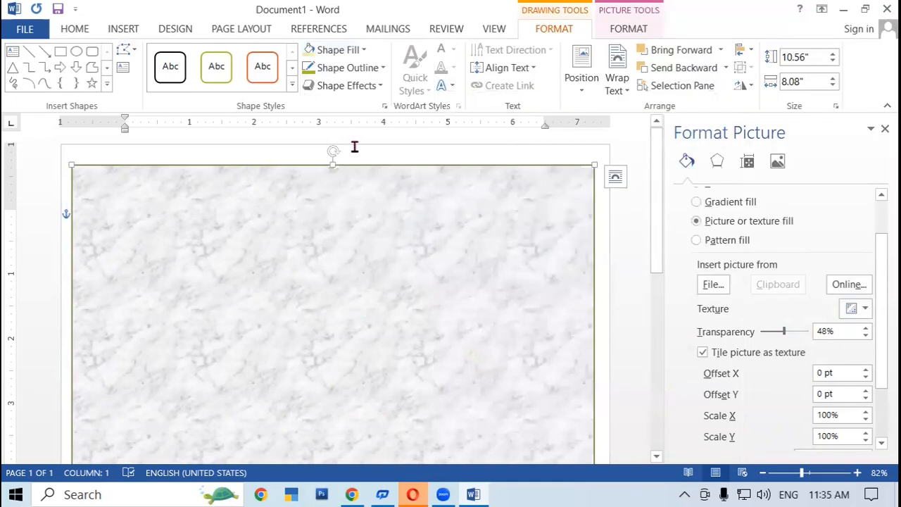
- Fill the rectangle with the autumn background-pictures-nature-hd-images picture from the desktop folder Slide - Copy and check it over the page height
left_click(363, 51)
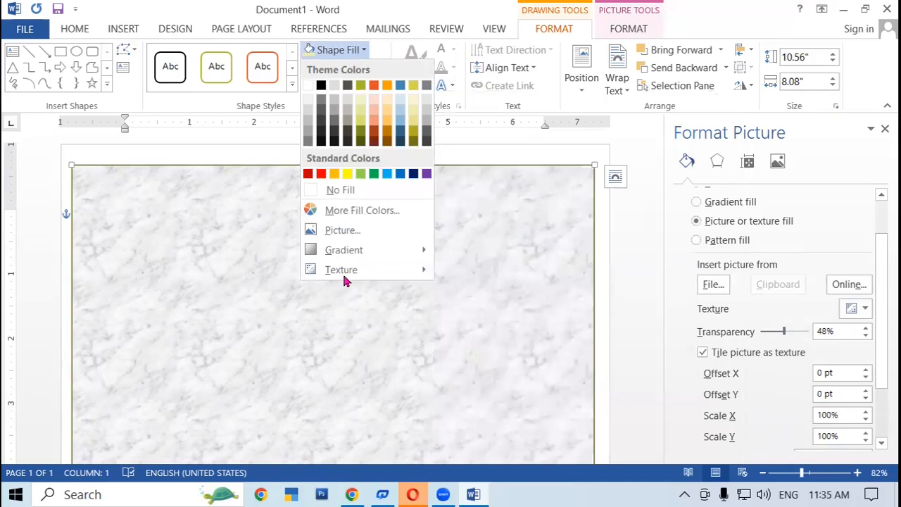
left_click(348, 234)
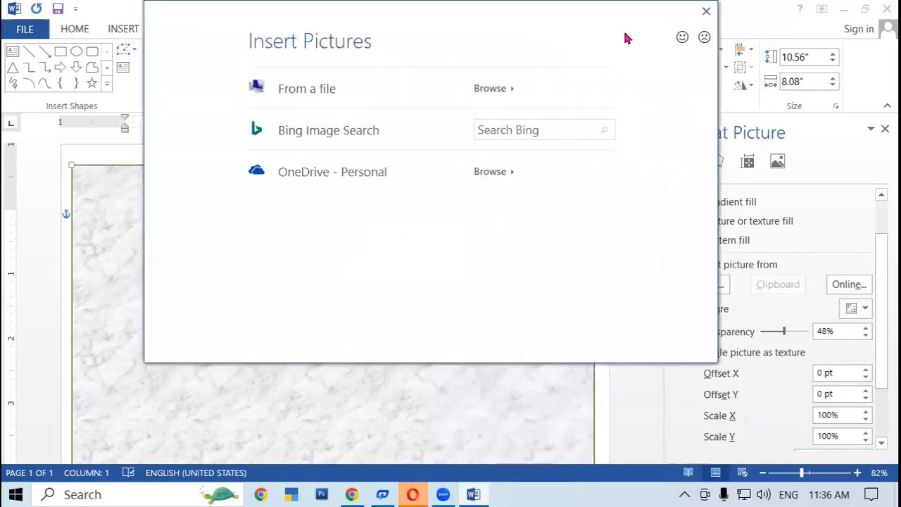
left_click(342, 90)
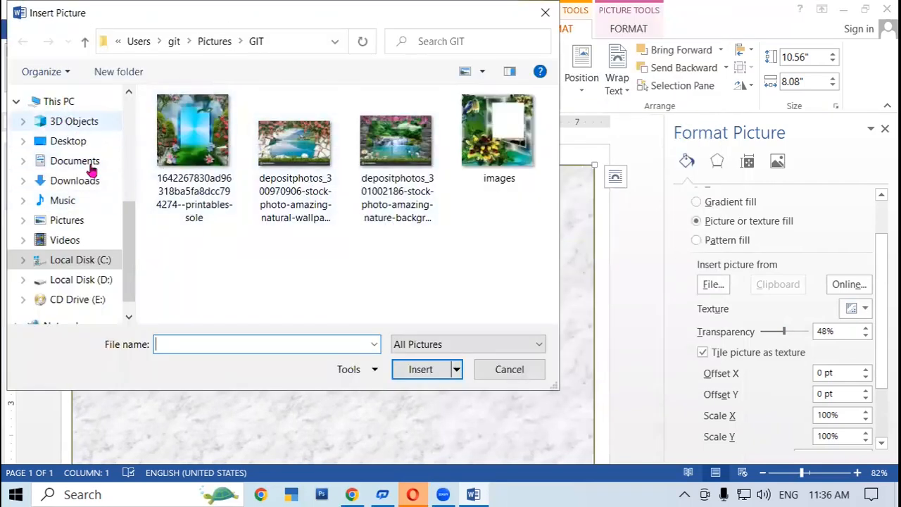
left_click(75, 143)
scroll(279, 262, "down", 3)
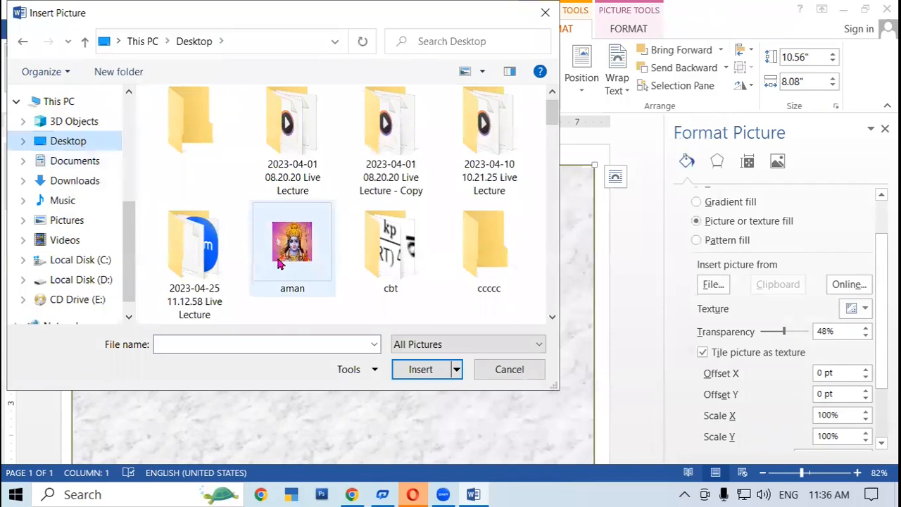
scroll(278, 263, "down", 3)
scroll(278, 262, "up", 1)
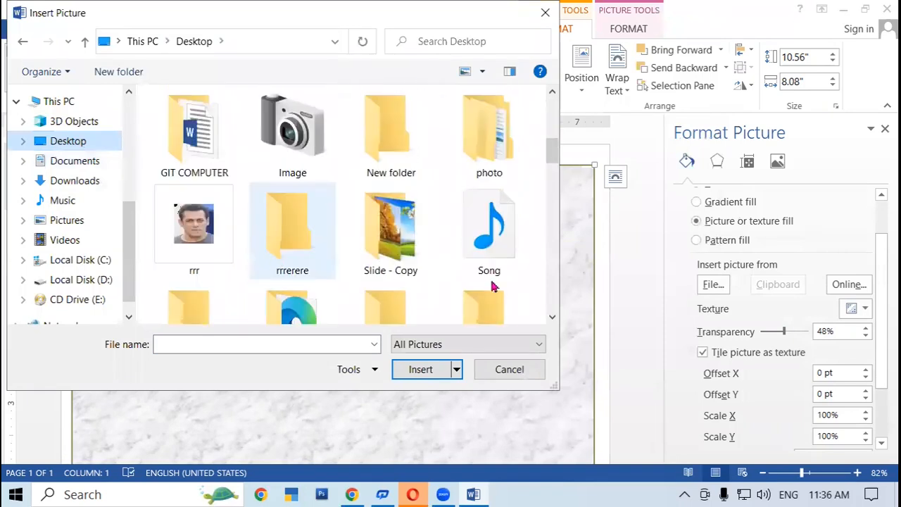
double_click(387, 239)
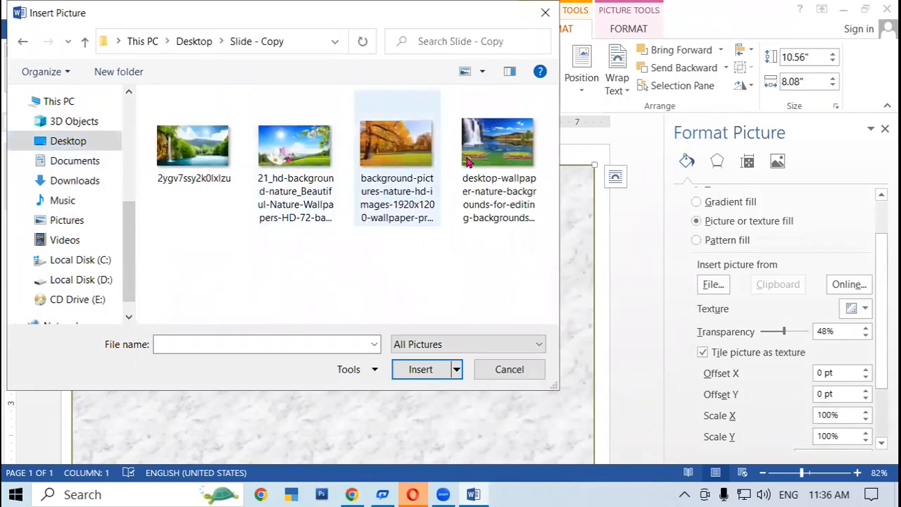
left_click(415, 151)
left_click(426, 370)
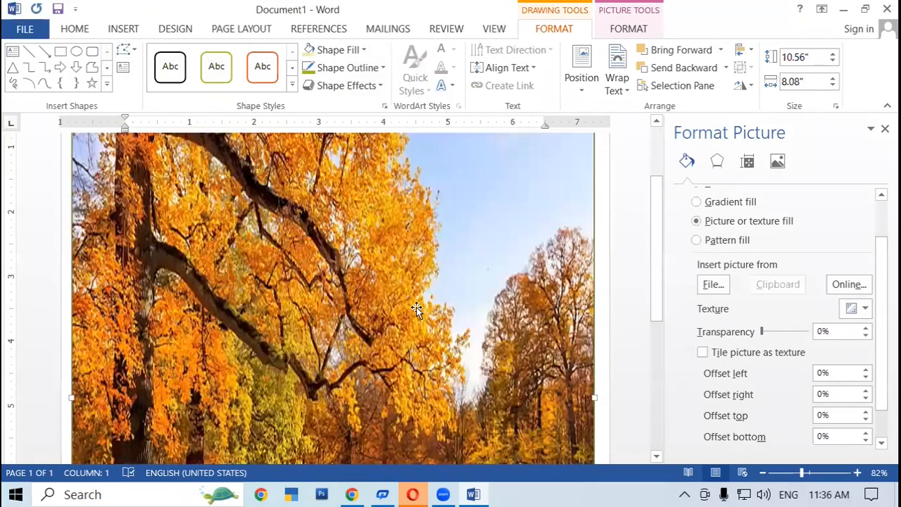
scroll(416, 310, "down", 8)
scroll(415, 314, "up", 3)
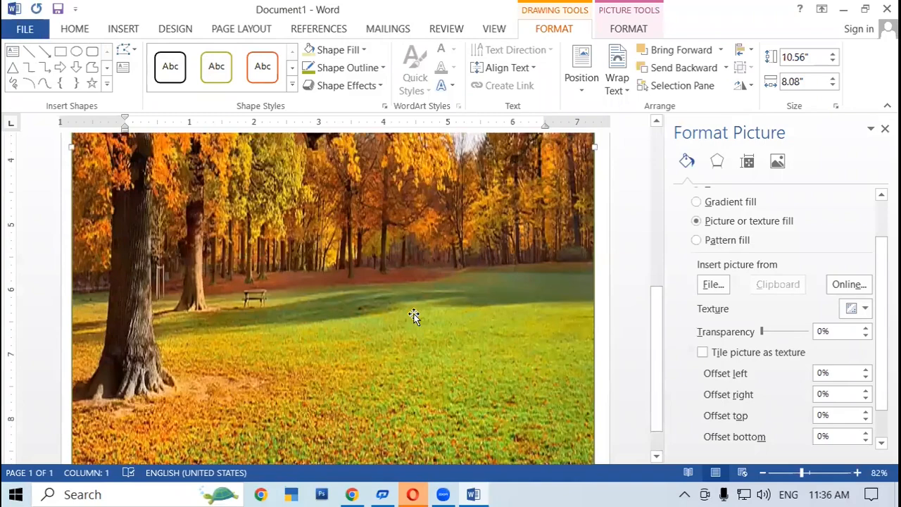
scroll(414, 315, "up", 5)
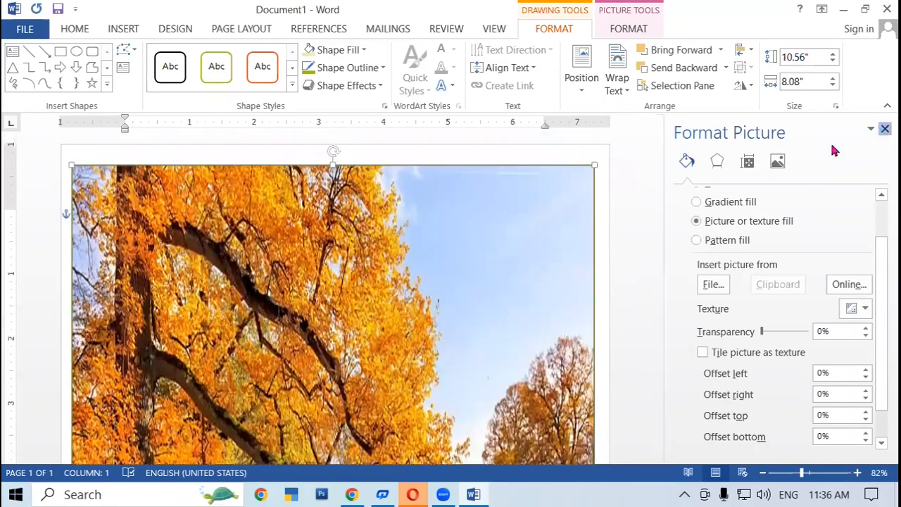
- Close the picture formatting settings and stretch the rectangle's upper edge outward to make it 10.65" high
left_click(886, 128)
scroll(392, 258, "down", 8)
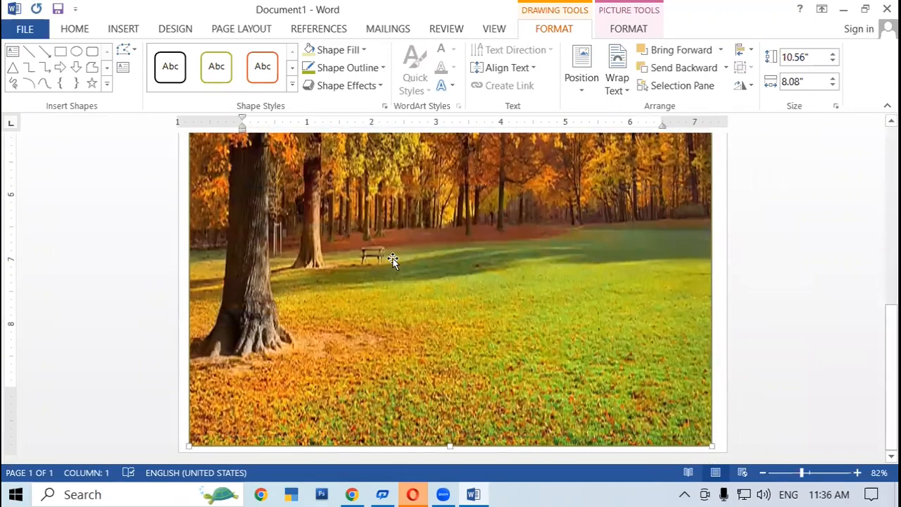
scroll(393, 259, "up", 8)
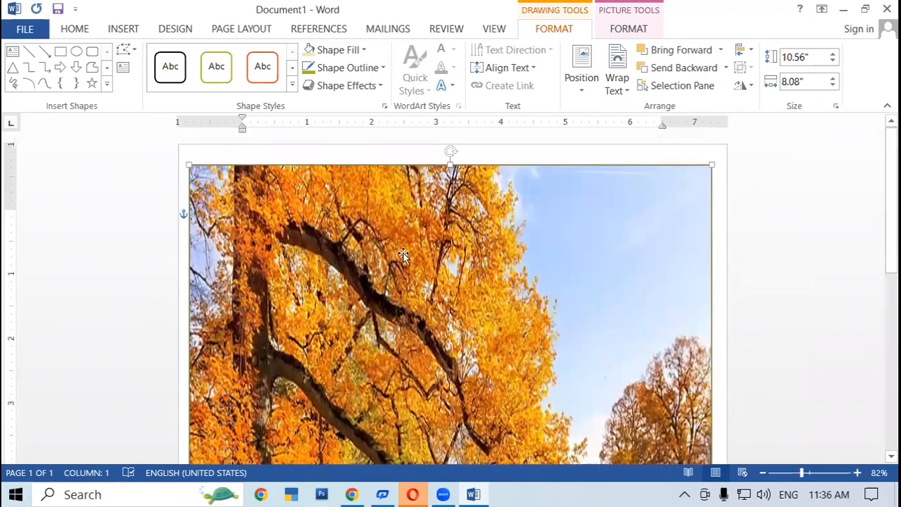
left_click_drag(451, 164, 450, 158)
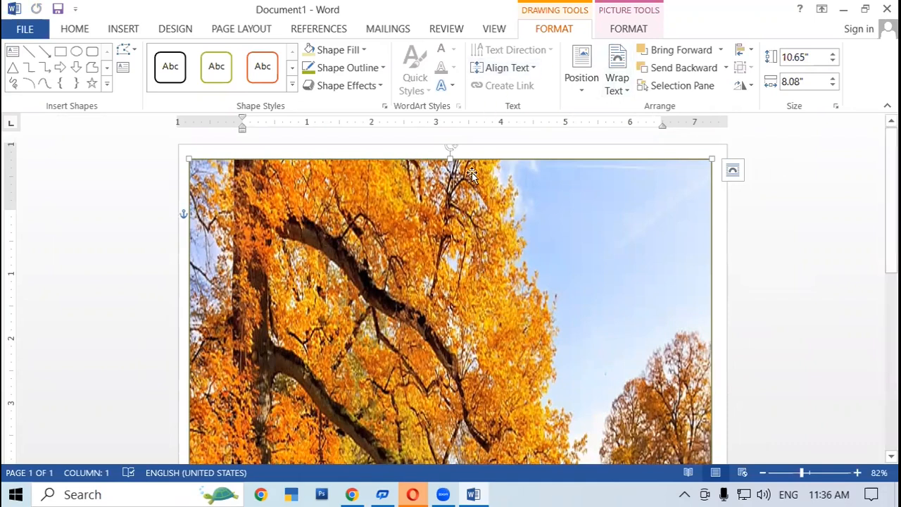
right_click(419, 163)
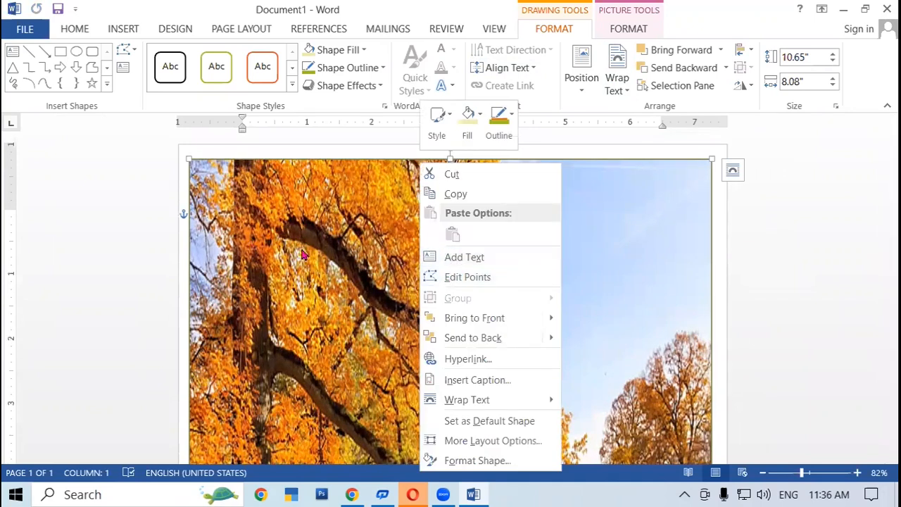
left_click(336, 265)
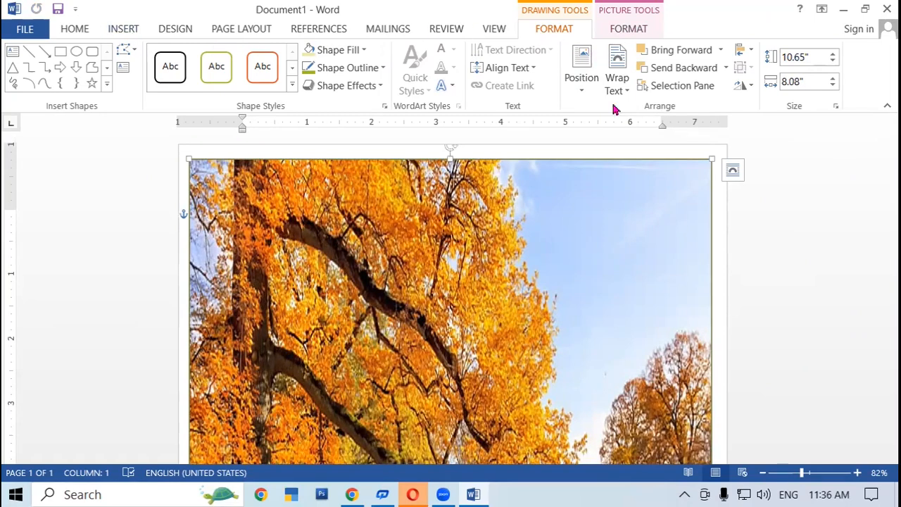
- Insert an orange WordArt object over the picture and a second WordArt object in the bold black outlined style
left_click(121, 32)
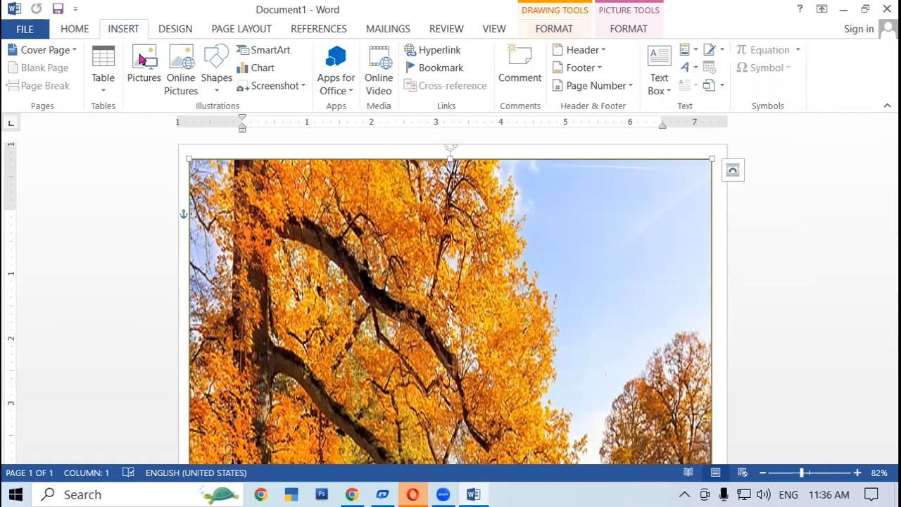
left_click(696, 70)
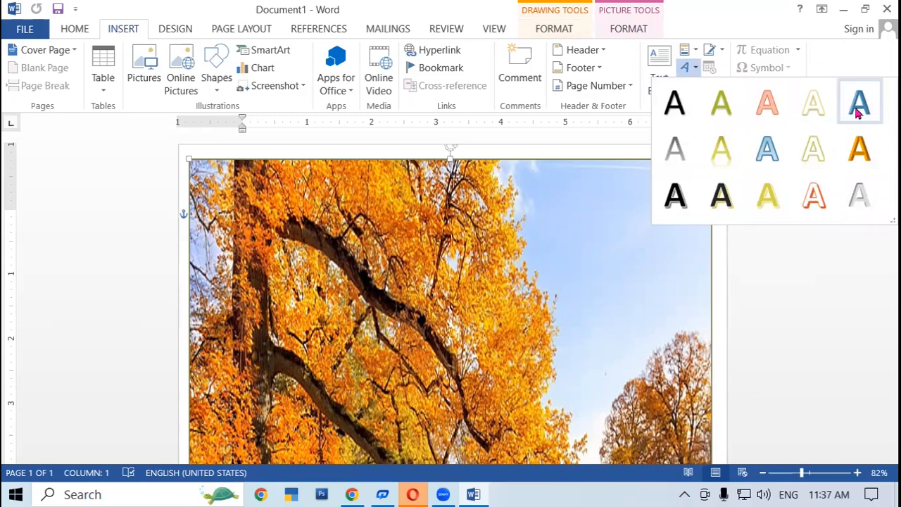
left_click(854, 148)
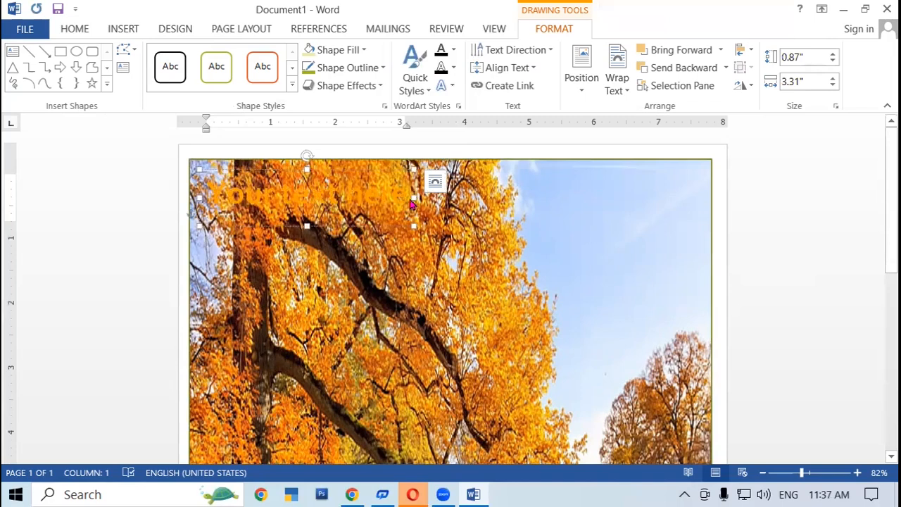
left_click(124, 30)
left_click(685, 68)
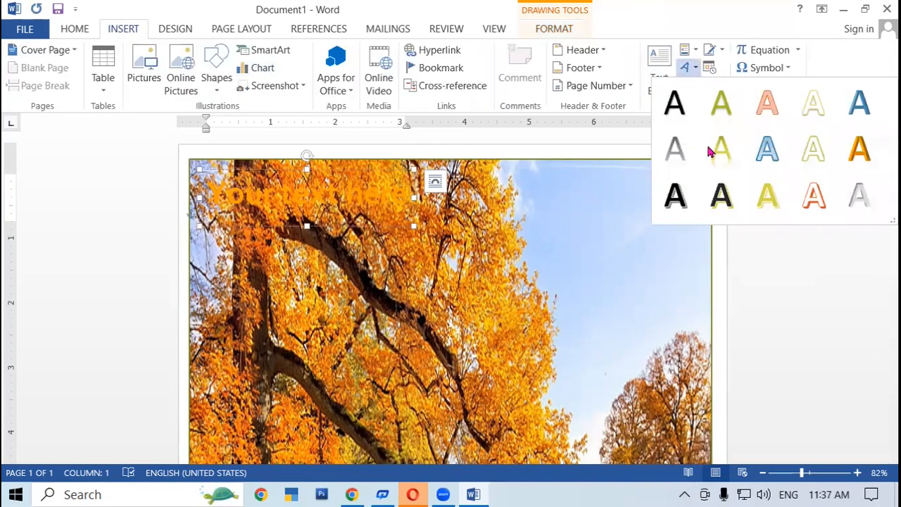
left_click(675, 194)
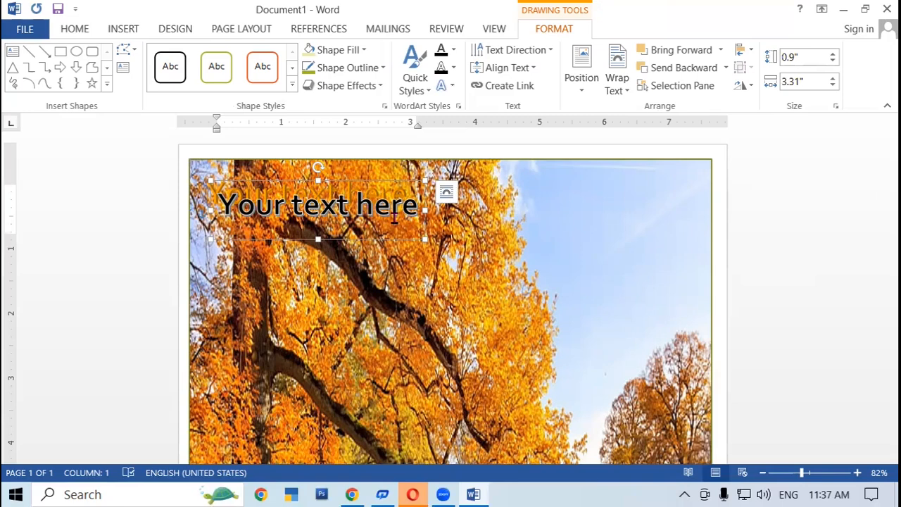
type("c")
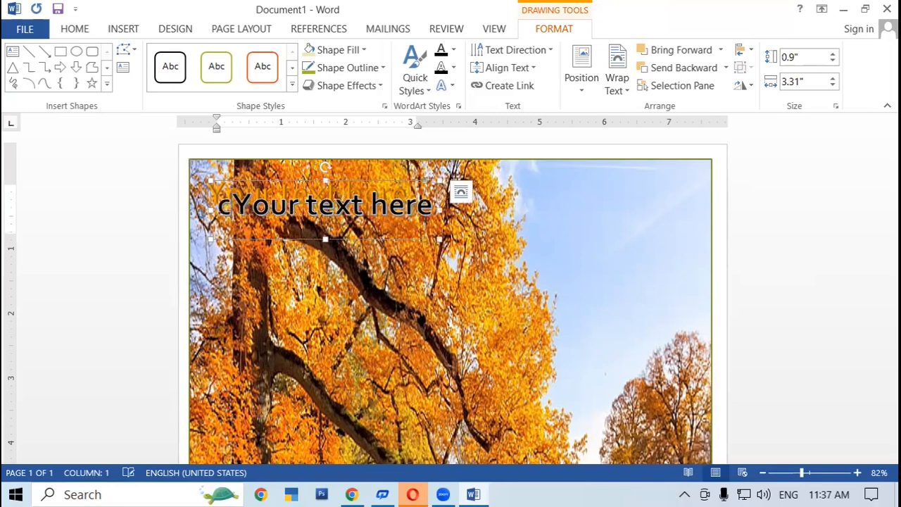
type("las")
type("sme")
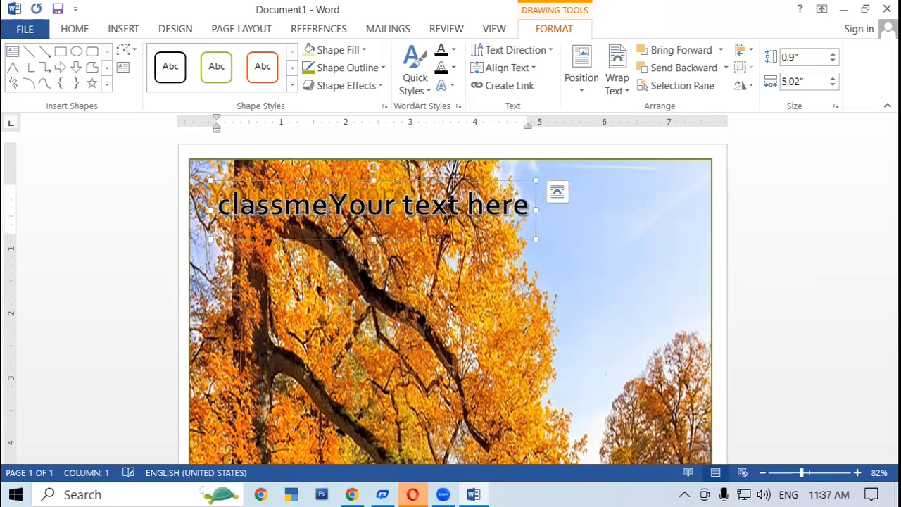
type("nt")
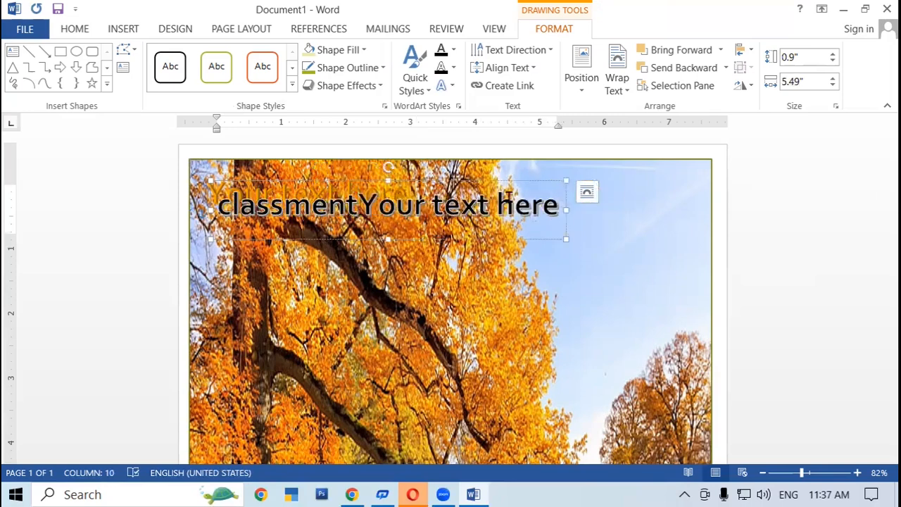
- Replace the black WordArt's text with "classmet" and move it onto the blue sky in the page's upper right corner
left_click_drag(409, 213, 286, 223)
key("Delete")
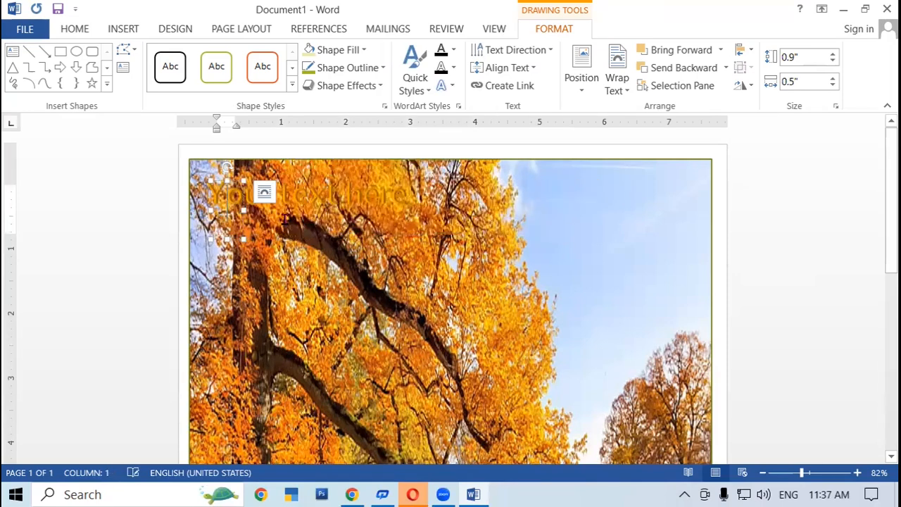
type("C")
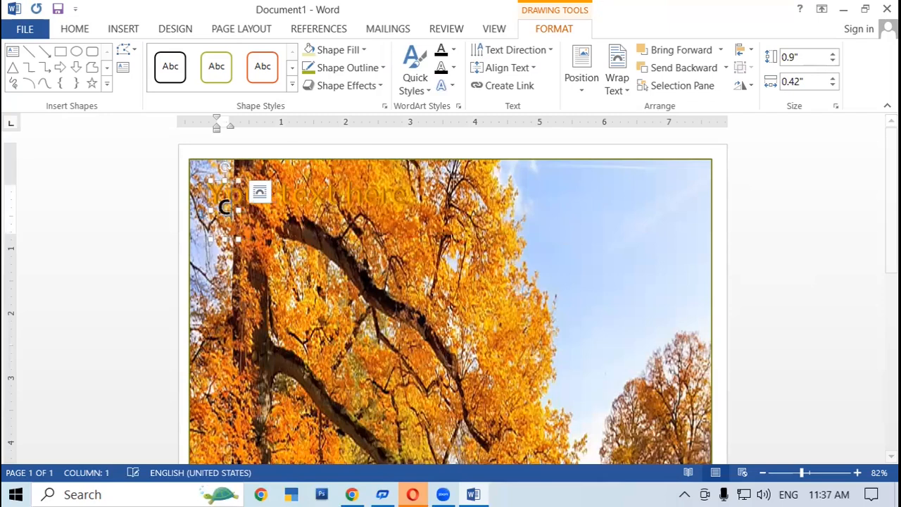
type("la")
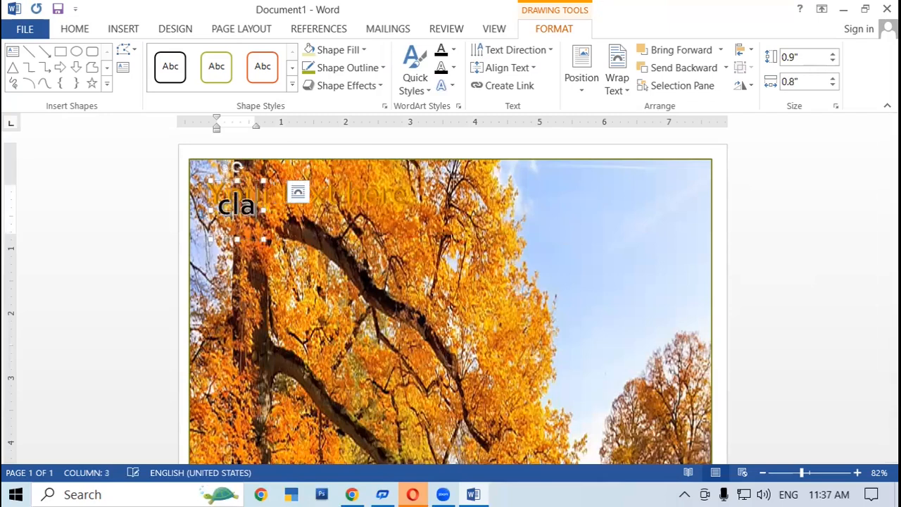
type("ssme")
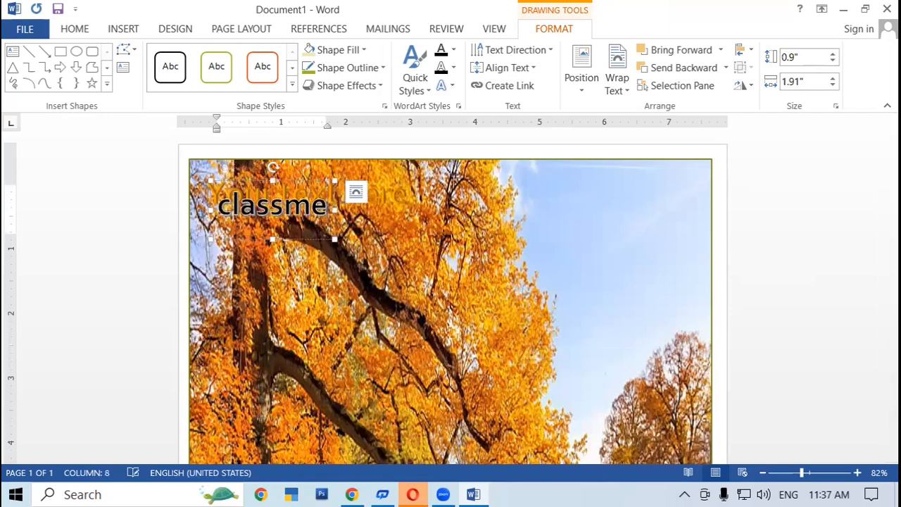
type("t")
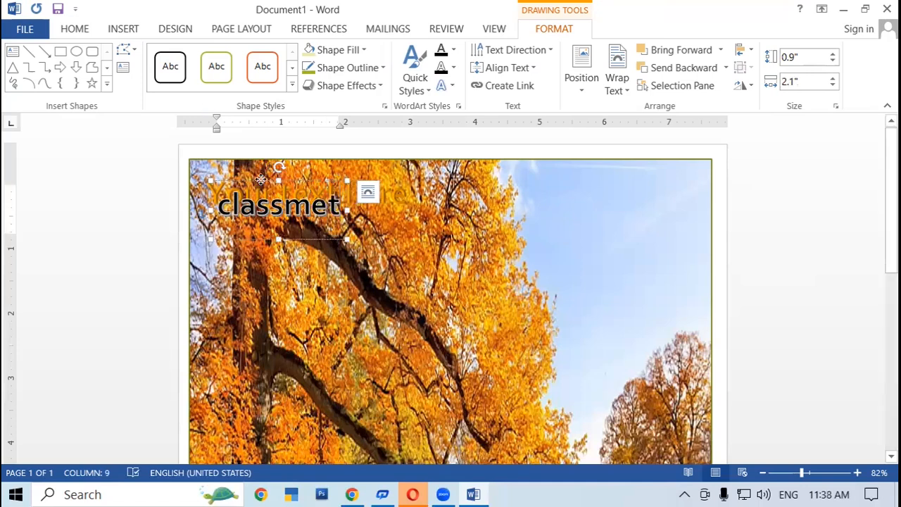
left_click_drag(261, 179, 620, 161)
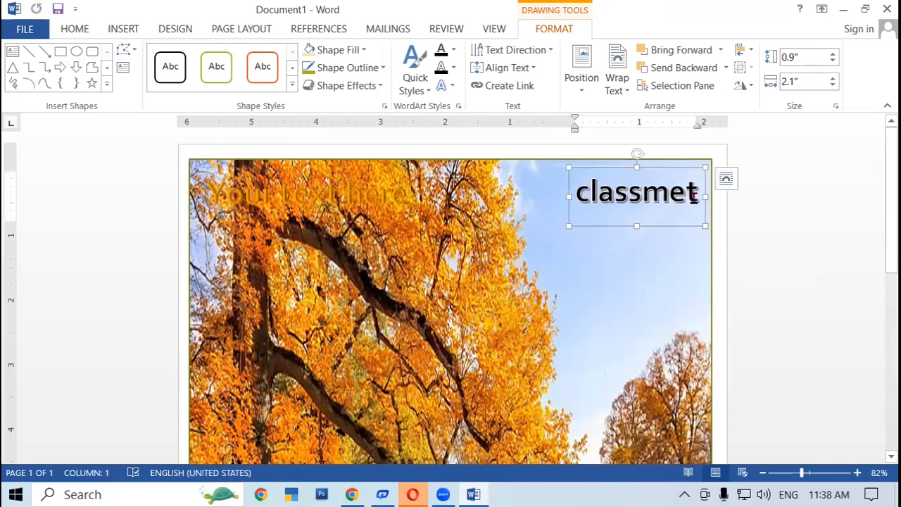
- Compare the drawing and picture formatting options available for the picture-filled rectangle with those for the "classmet" WordArt
left_click_drag(701, 192, 569, 192)
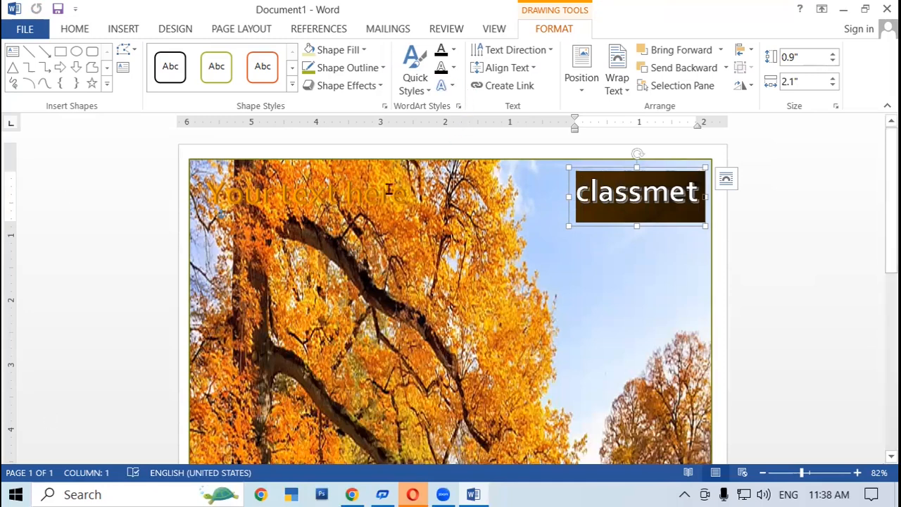
left_click(445, 167)
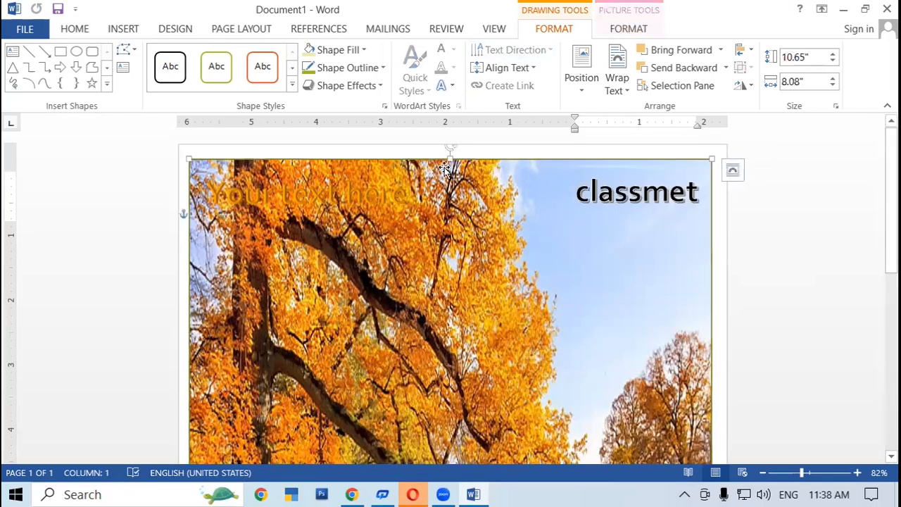
left_click(629, 29)
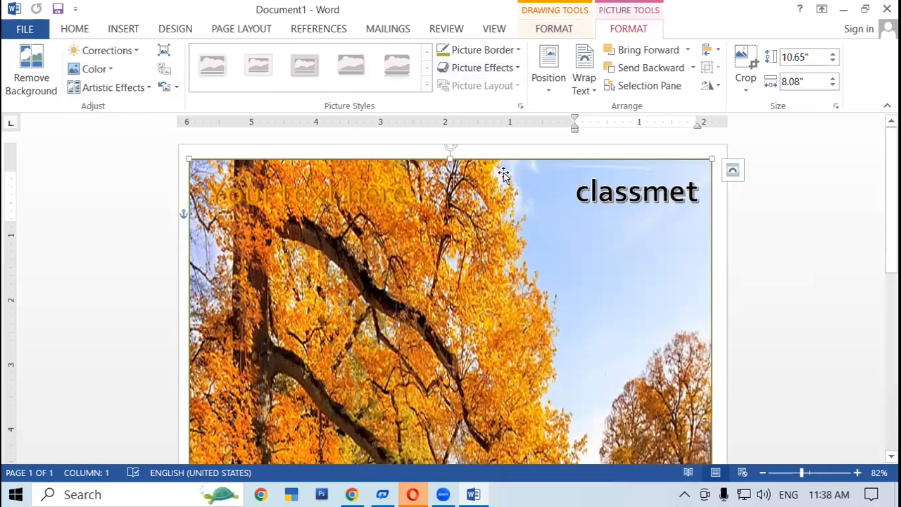
left_click(554, 29)
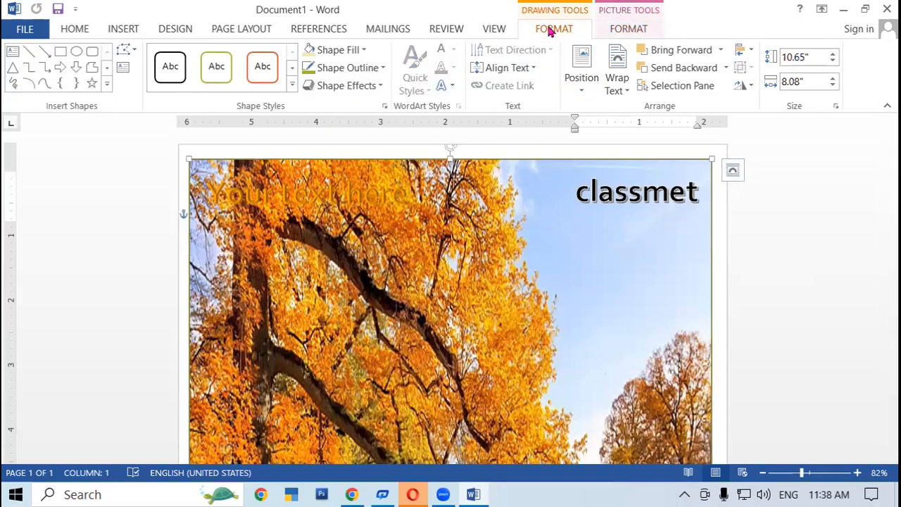
left_click(613, 197)
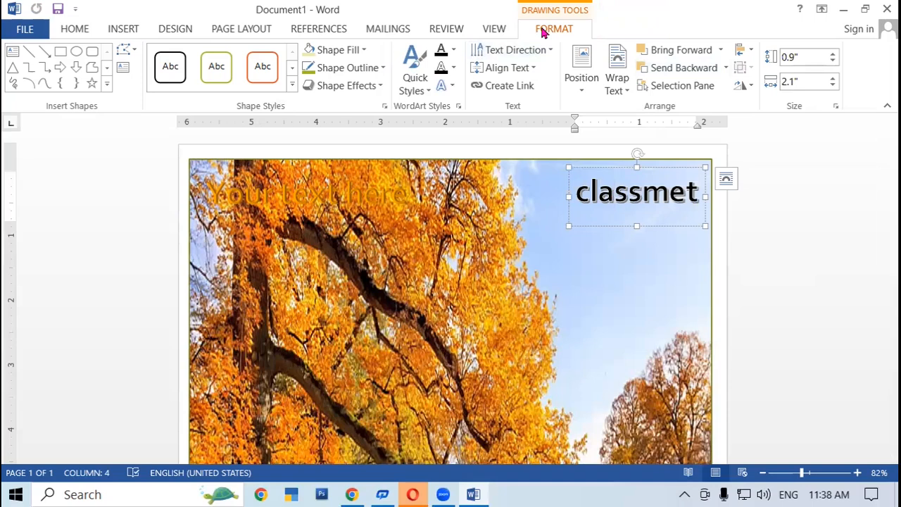
left_click(451, 280)
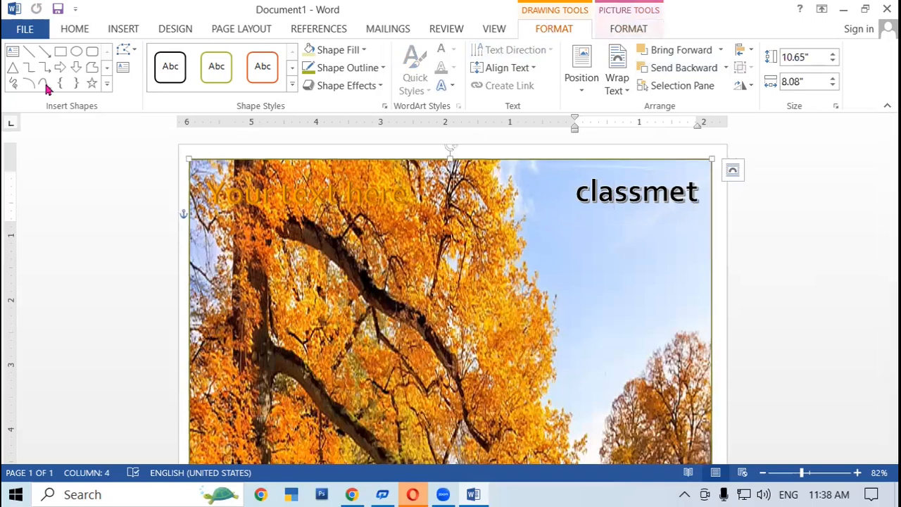
left_click(362, 50)
left_click(258, 115)
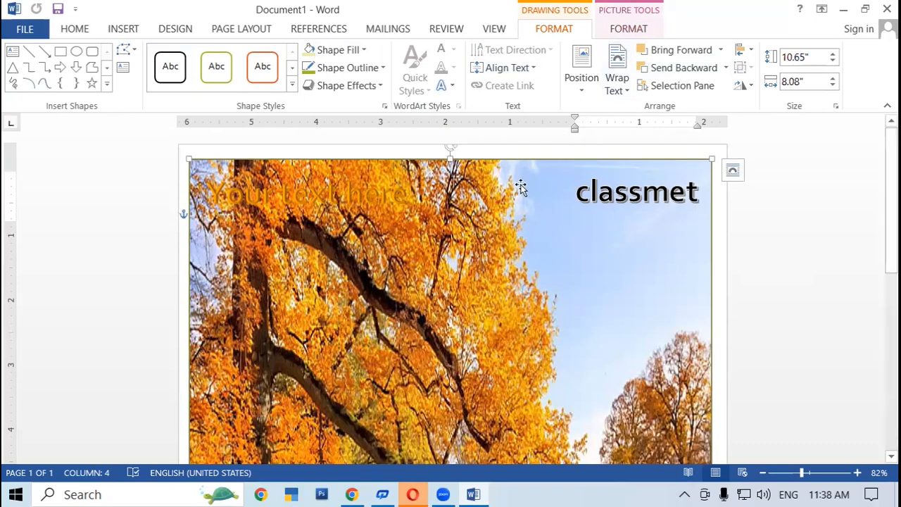
left_click(624, 39)
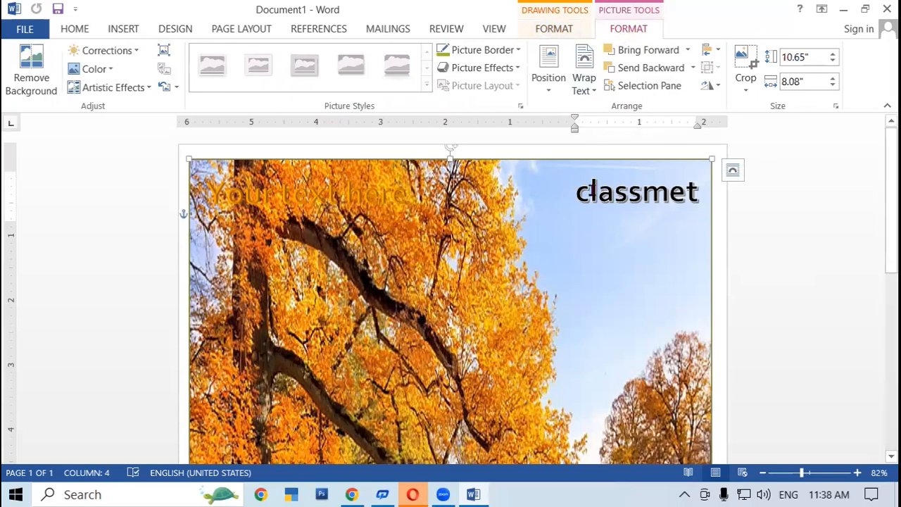
left_click(593, 190)
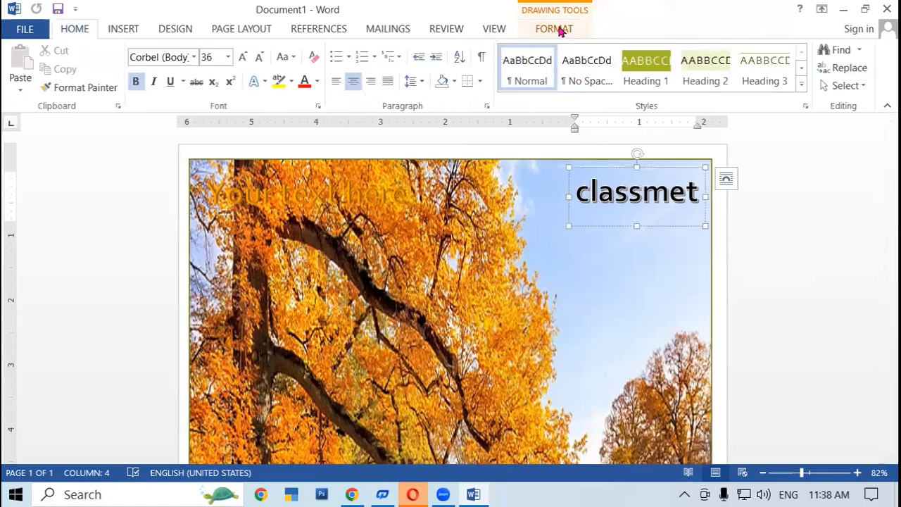
left_click(556, 28)
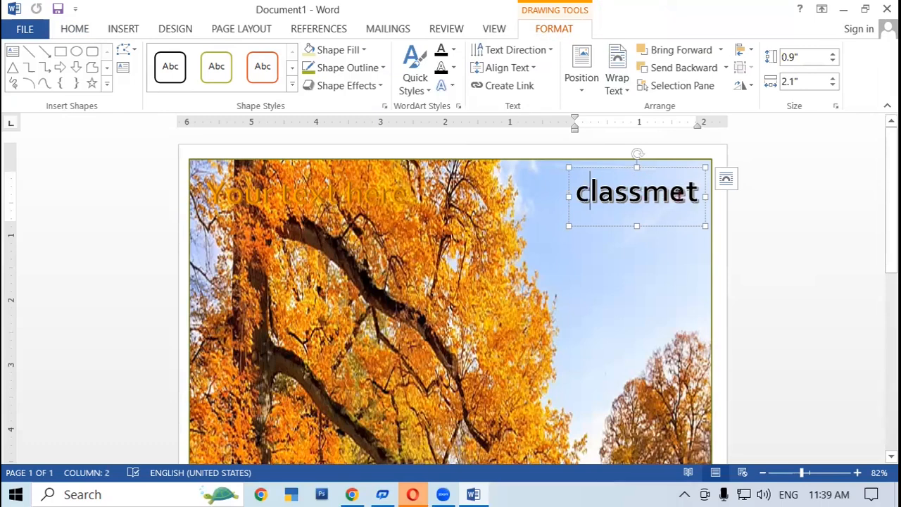
- Select the whole "classmet" WordArt text and look through its shape fill options
left_click_drag(701, 196, 574, 201)
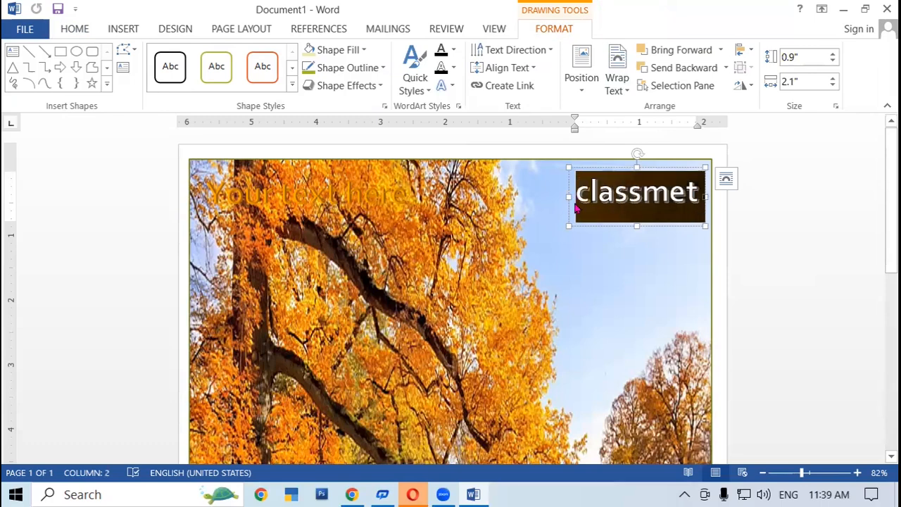
left_click(362, 52)
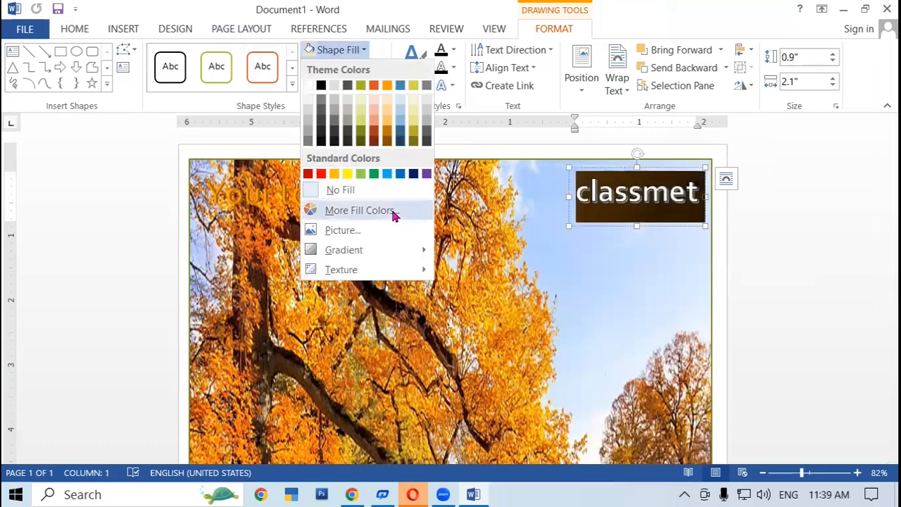
left_click(502, 301)
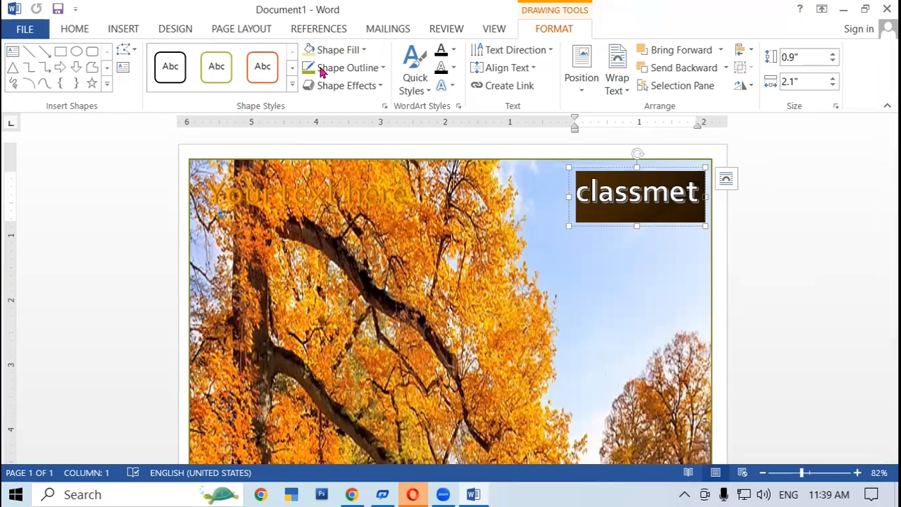
left_click(364, 51)
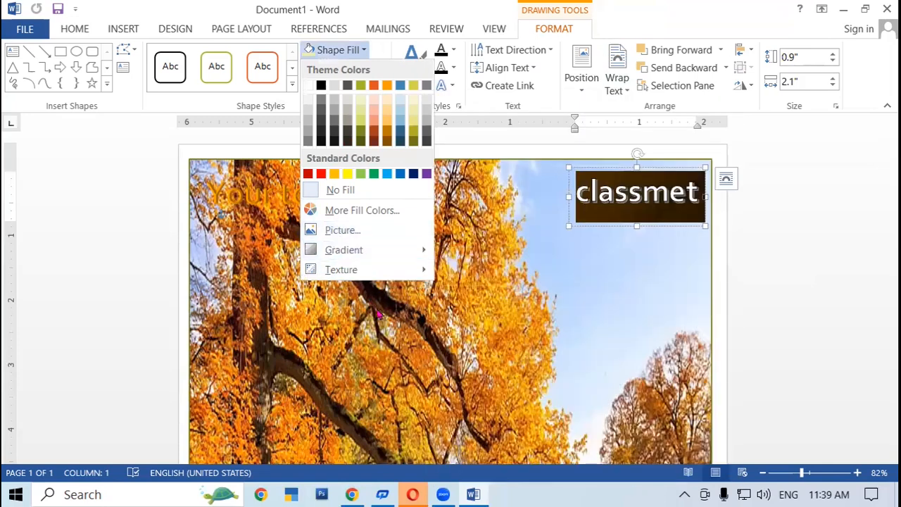
left_click(481, 285)
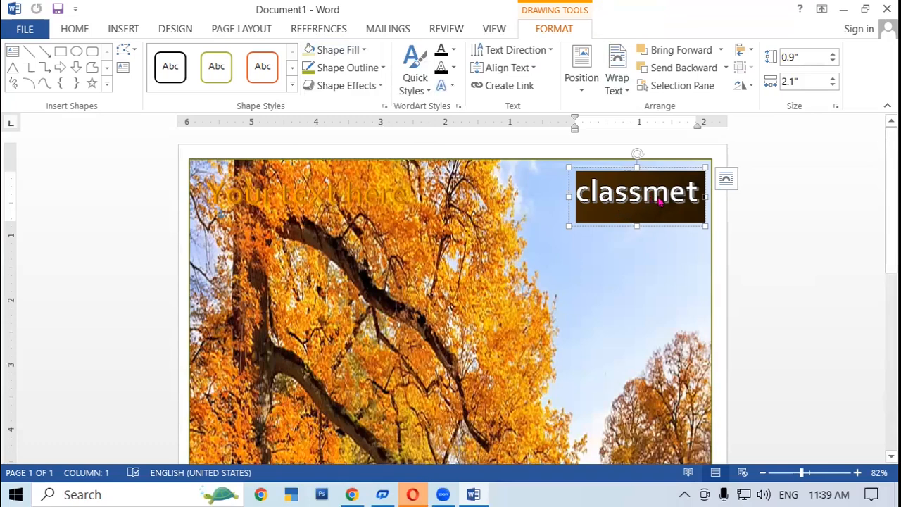
- Reselect the "classmet" title text and preview the available text fill colors without applying one
left_click(613, 278)
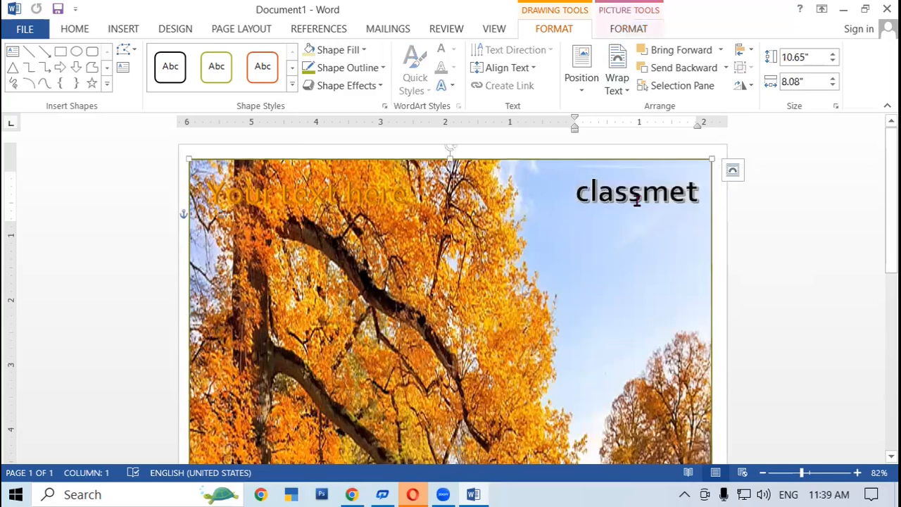
left_click(637, 203)
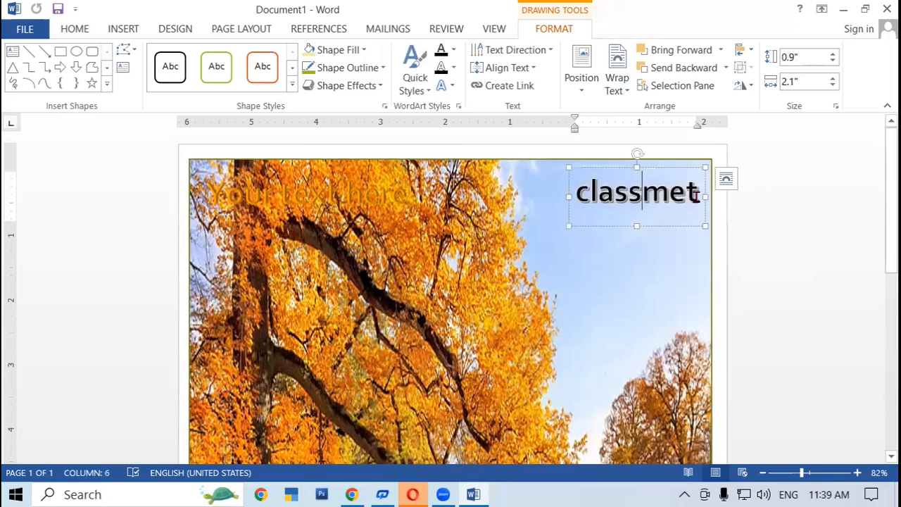
left_click_drag(698, 196, 573, 201)
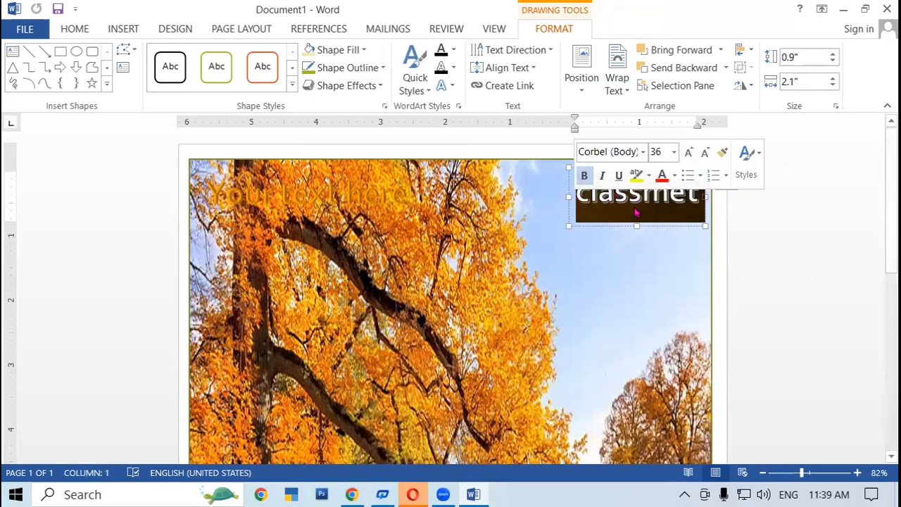
left_click(454, 50)
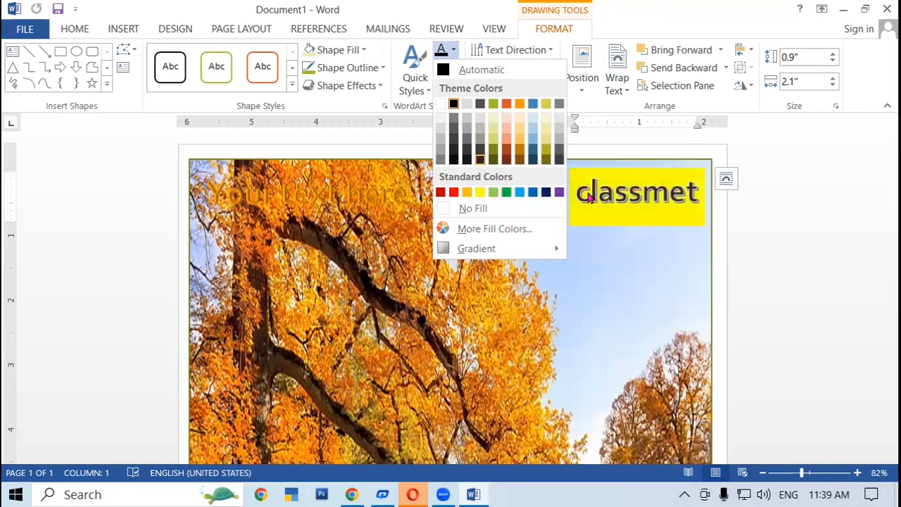
left_click(627, 282)
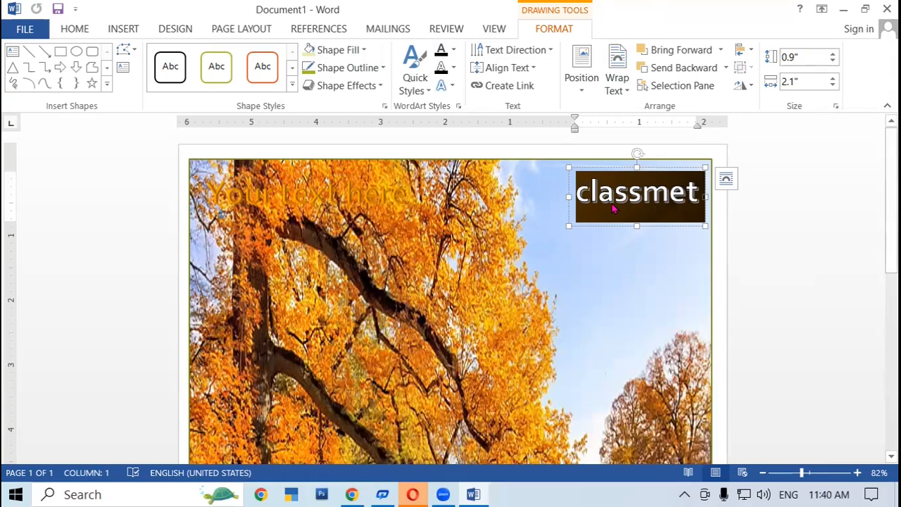
- Change the WordArt title to UPPERCASE and move it closer to the picture's upper right corner
left_click(75, 31)
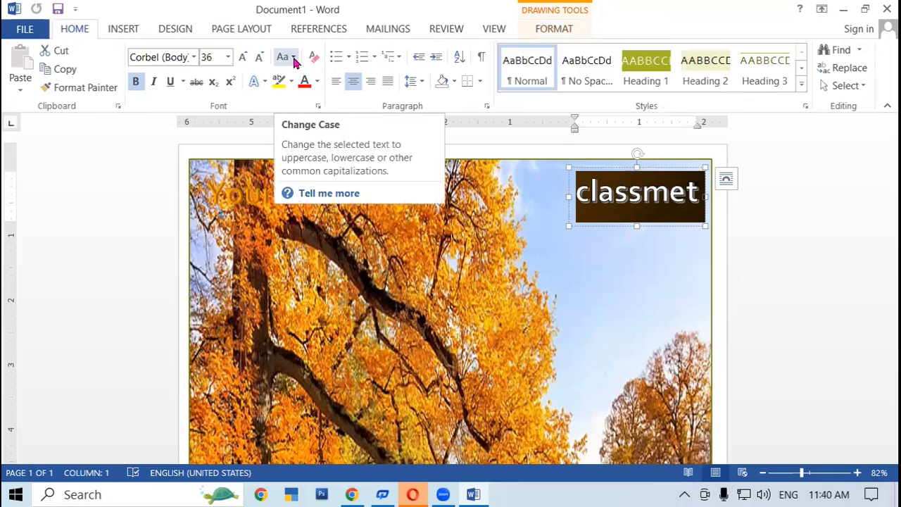
left_click(293, 59)
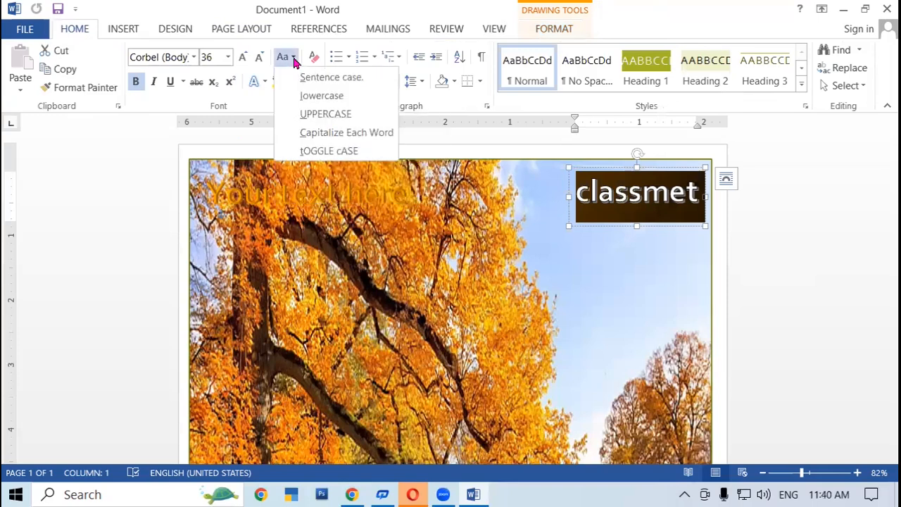
left_click(320, 117)
left_click_drag(643, 167, 615, 155)
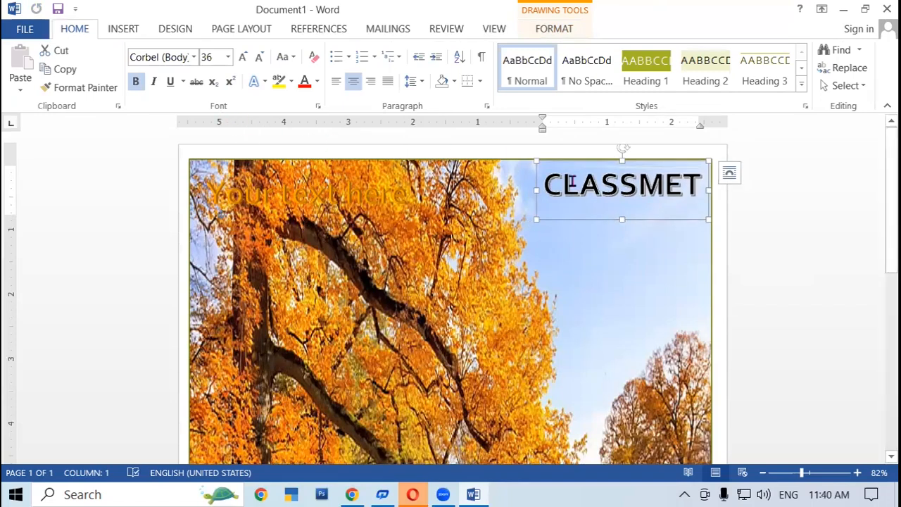
- Underline the CLASSMET title with the thick line style and color the underline red
left_click(170, 88)
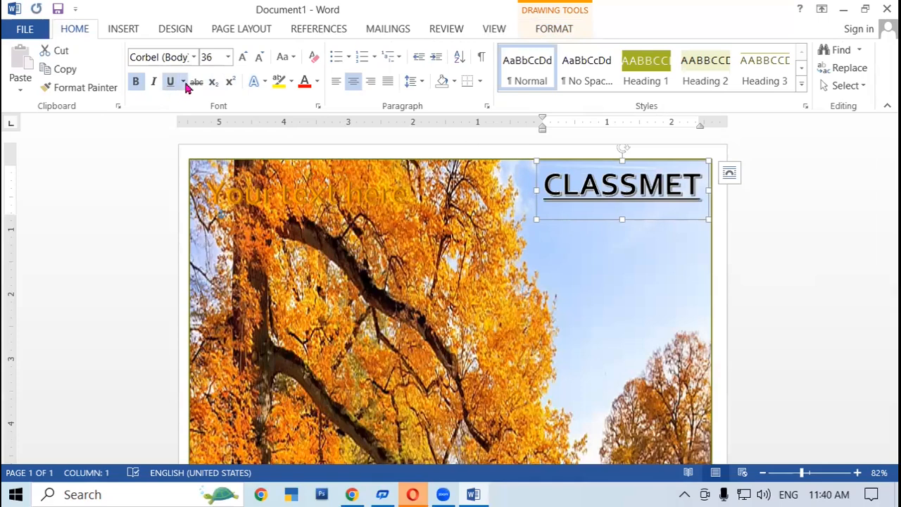
left_click(184, 82)
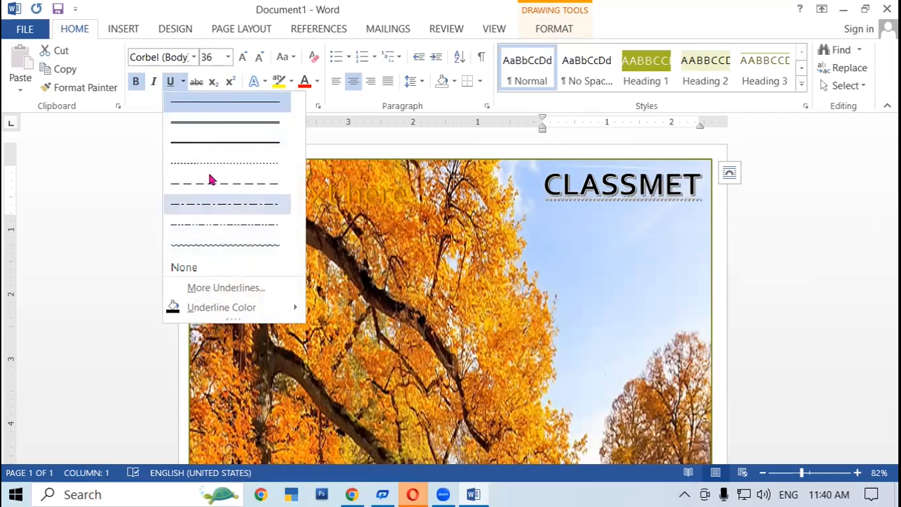
left_click(202, 142)
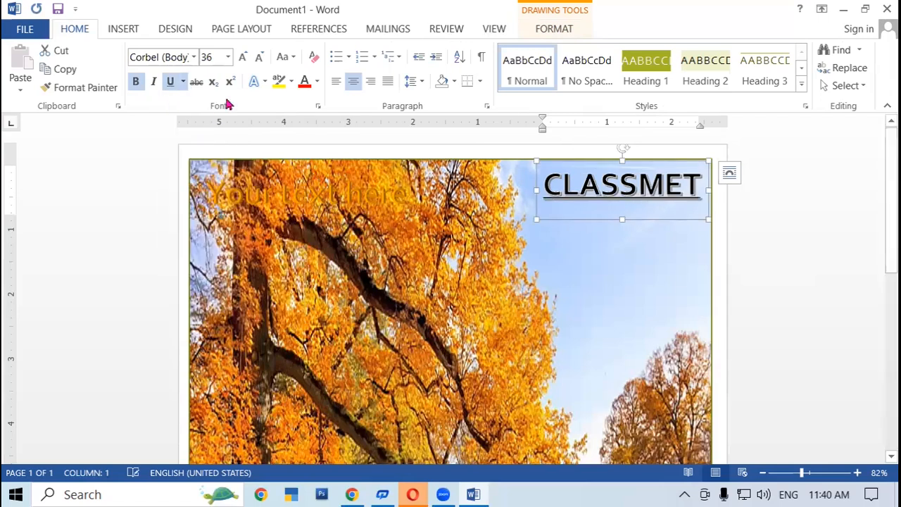
left_click(184, 82)
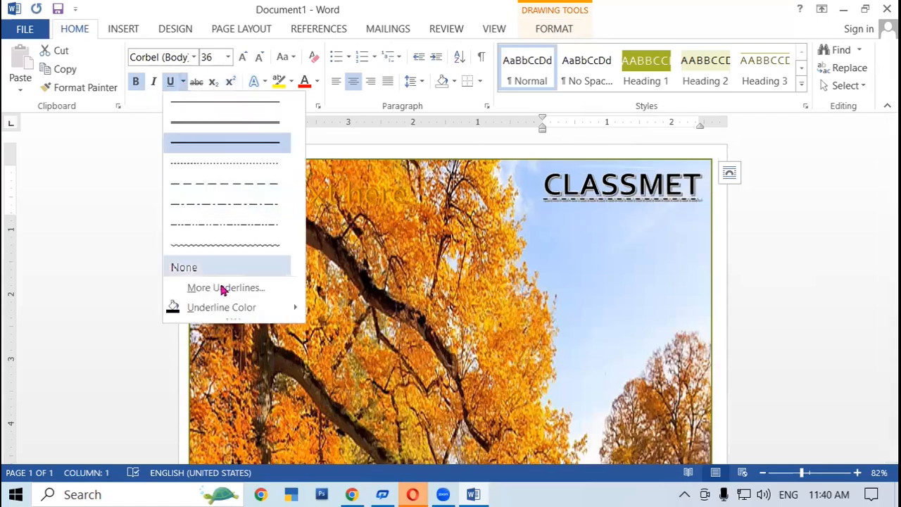
mouse_move(231, 310)
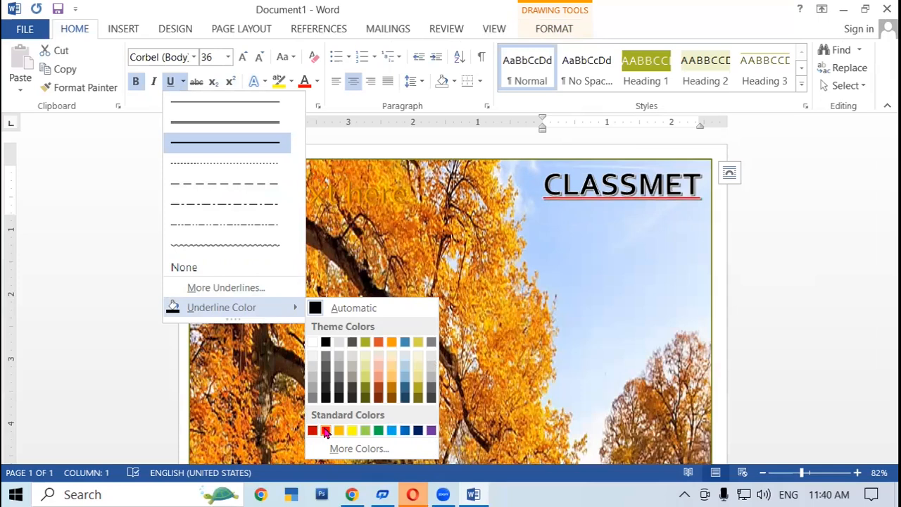
left_click(560, 318)
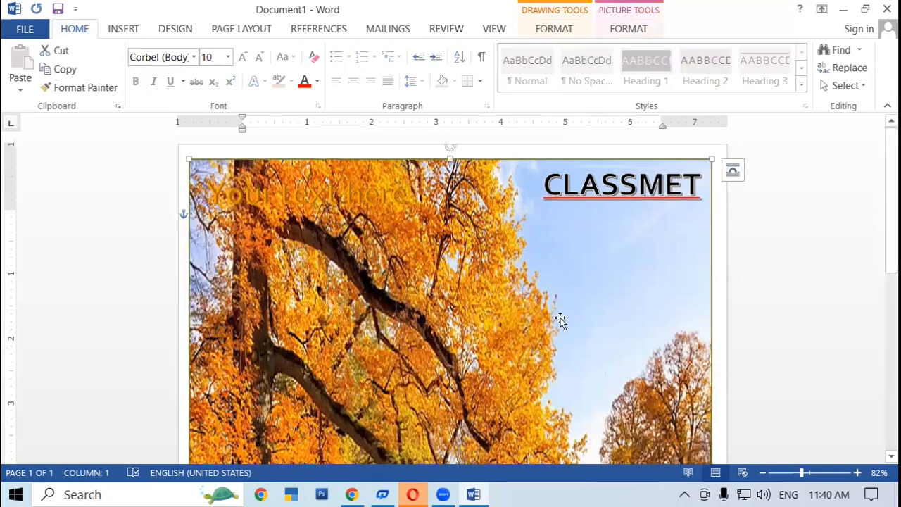
- Remove the underline from the whole CLASSMET title and deselect its text
left_click(580, 187)
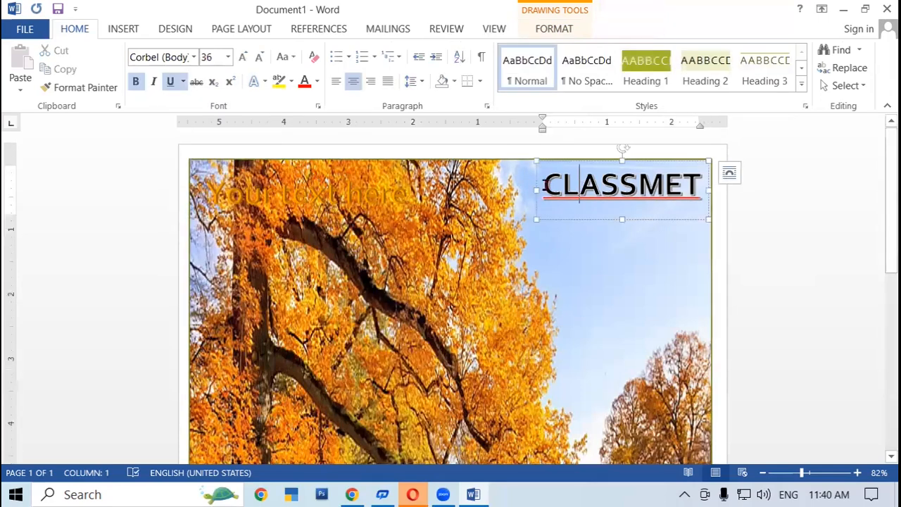
double_click(594, 185)
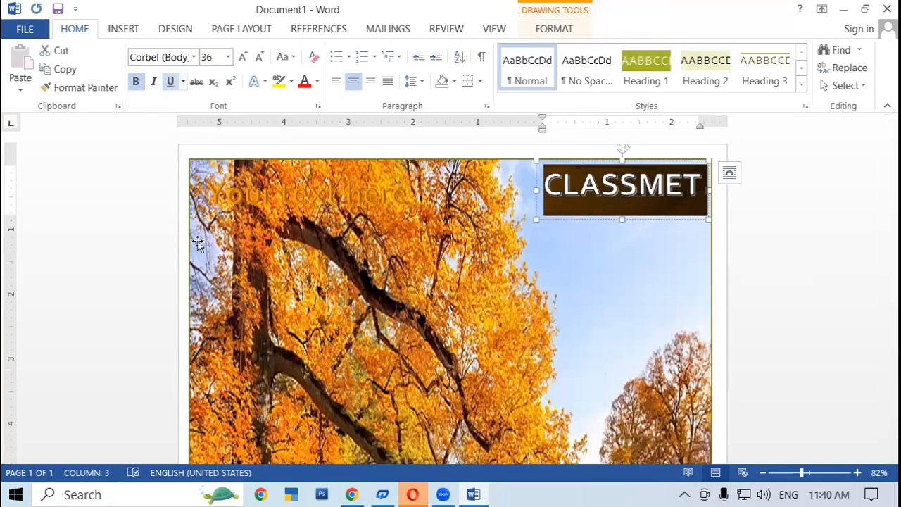
left_click(500, 314)
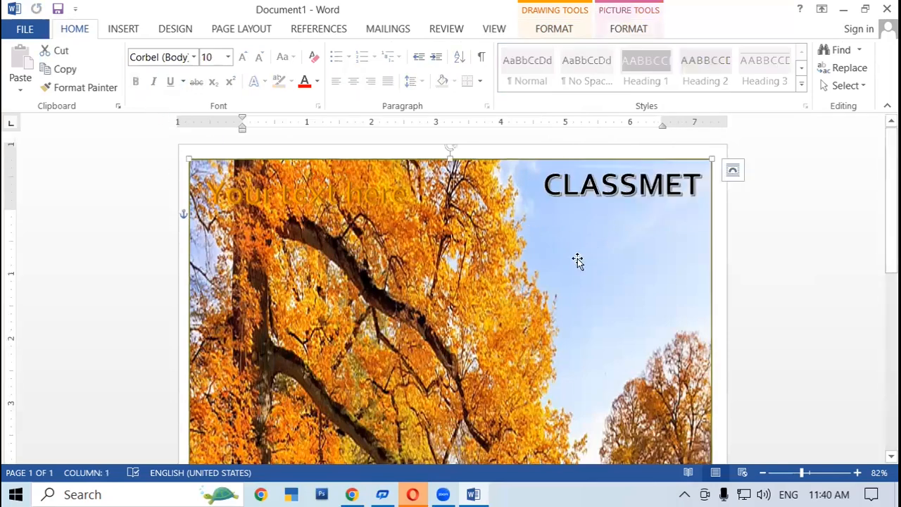
scroll(395, 382, "down", 10)
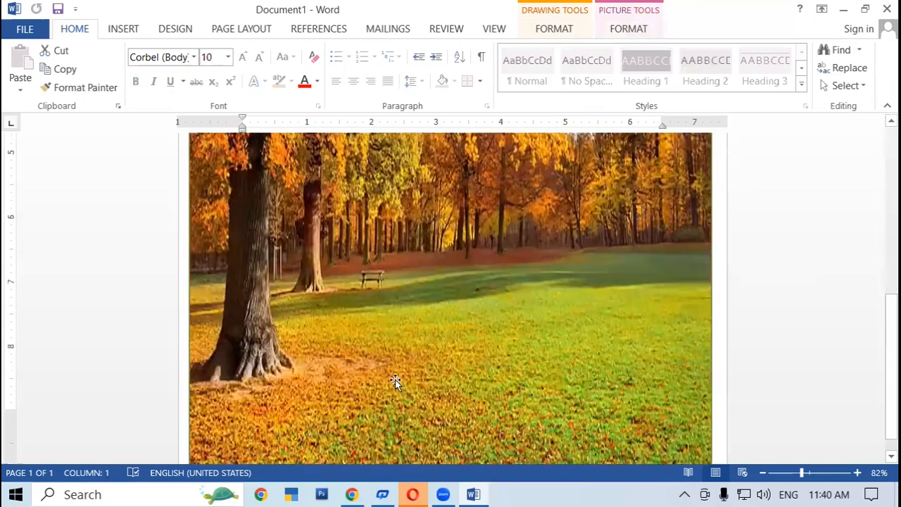
scroll(395, 381, "down", 1)
scroll(395, 381, "up", 11)
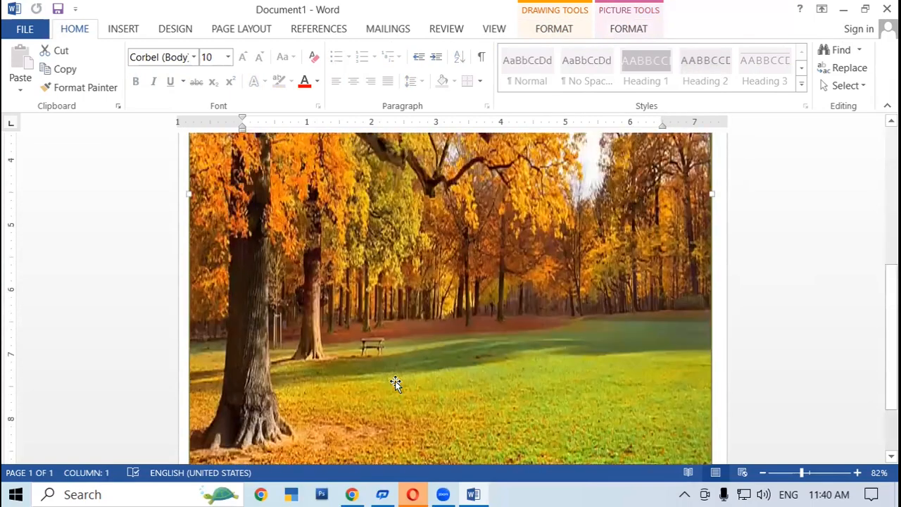
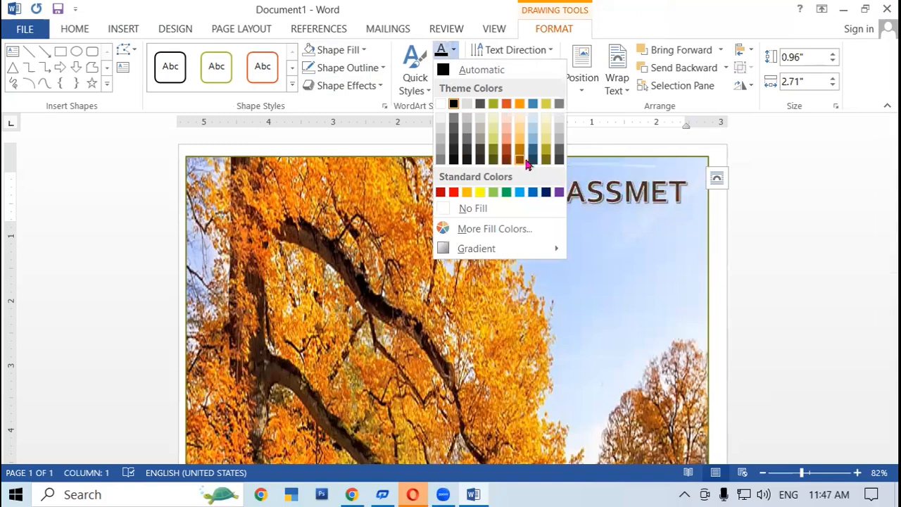
- View the gradient text fill variations for the CLASSMET title without applying one, and review the page down to its date
mouse_move(492, 252)
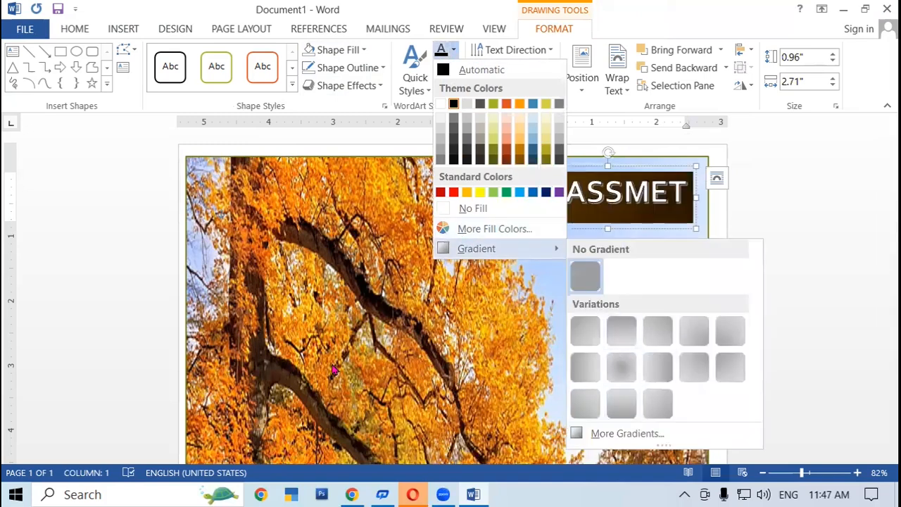
left_click(405, 341)
left_click(610, 232)
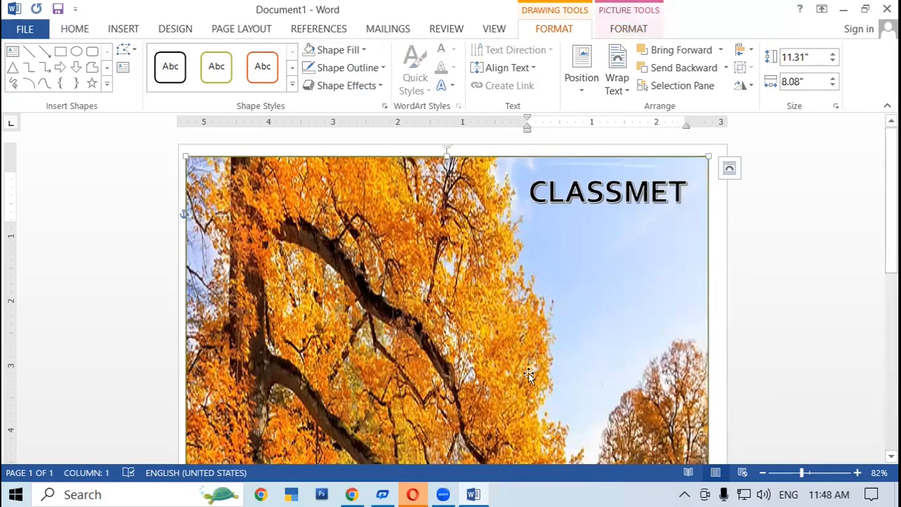
scroll(531, 371, "down", 6)
scroll(532, 371, "down", 2)
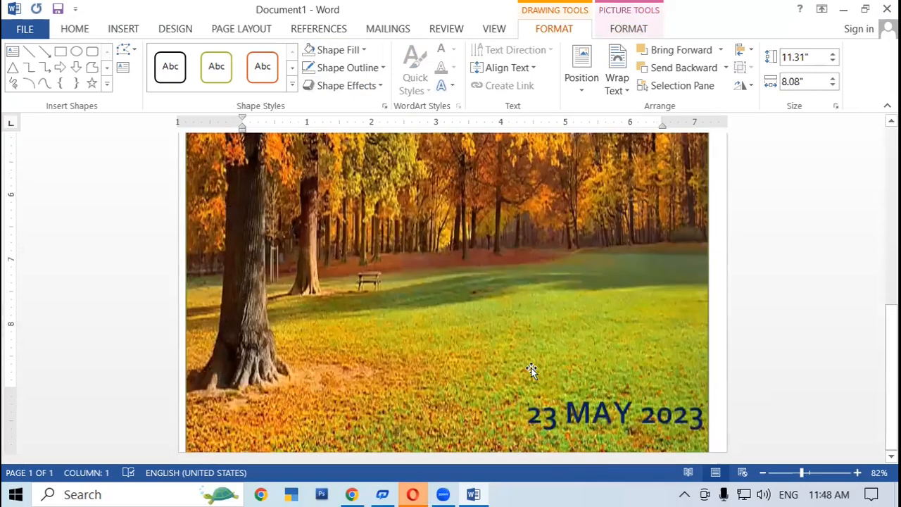
scroll(532, 371, "up", 7)
scroll(531, 372, "up", 2)
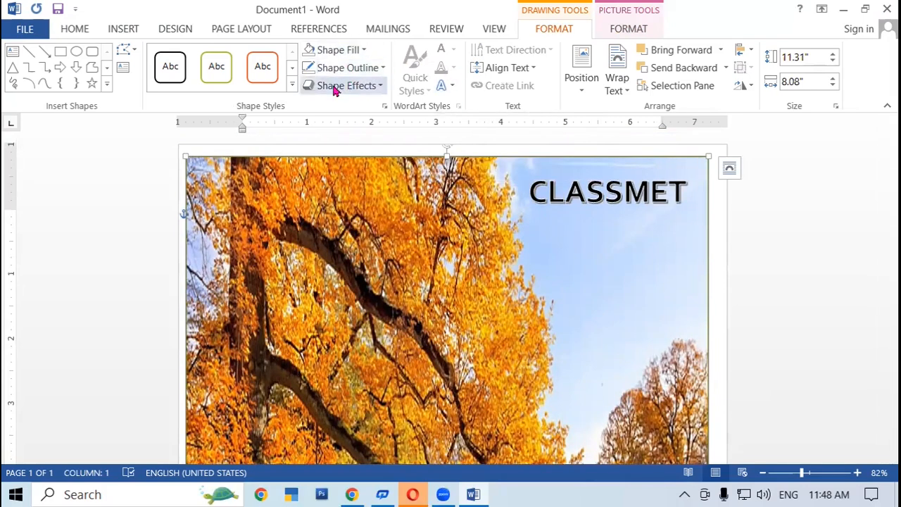
- Preview the glow variations on the autumn picture rectangle without applying one
left_click(379, 88)
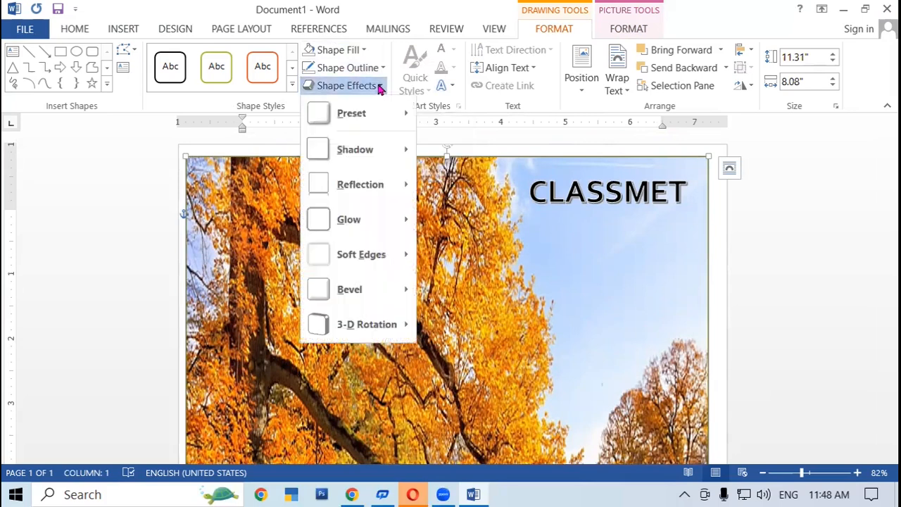
mouse_move(352, 219)
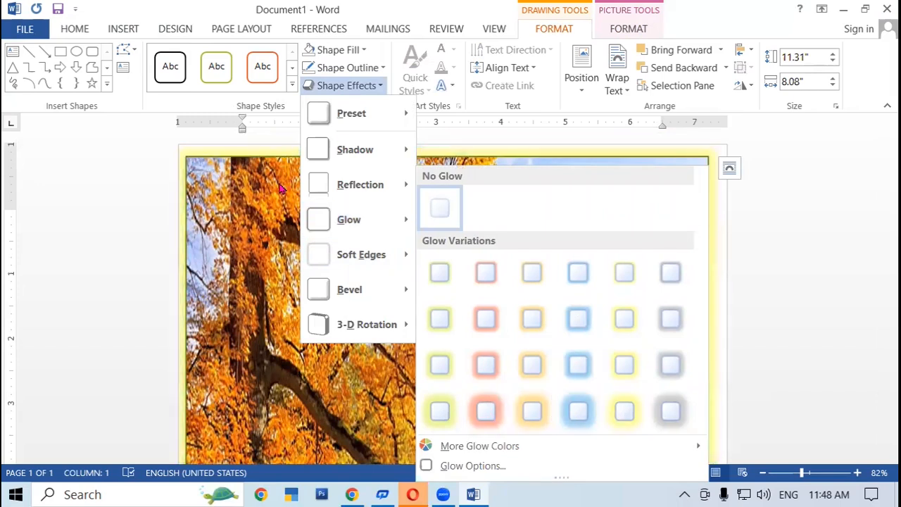
left_click(250, 203)
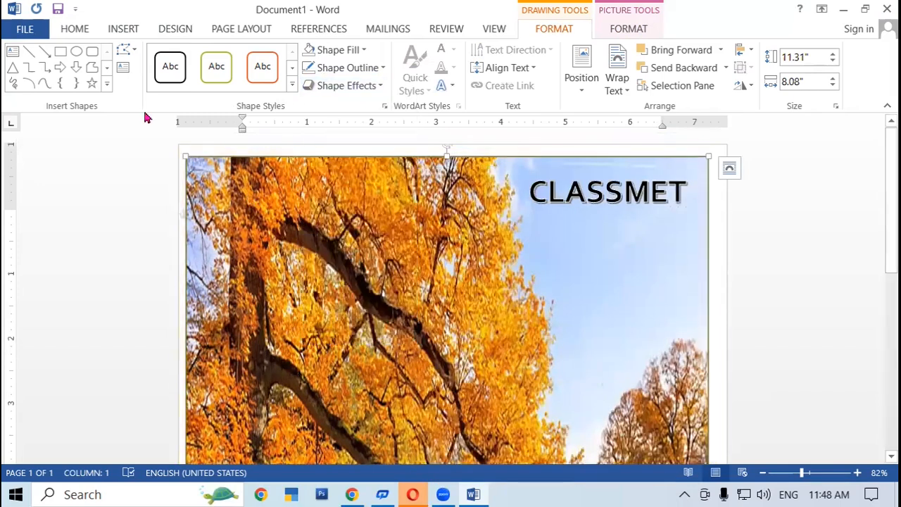
- Try to print the page to Microsoft Print to PDF and return to the document
left_click(119, 31)
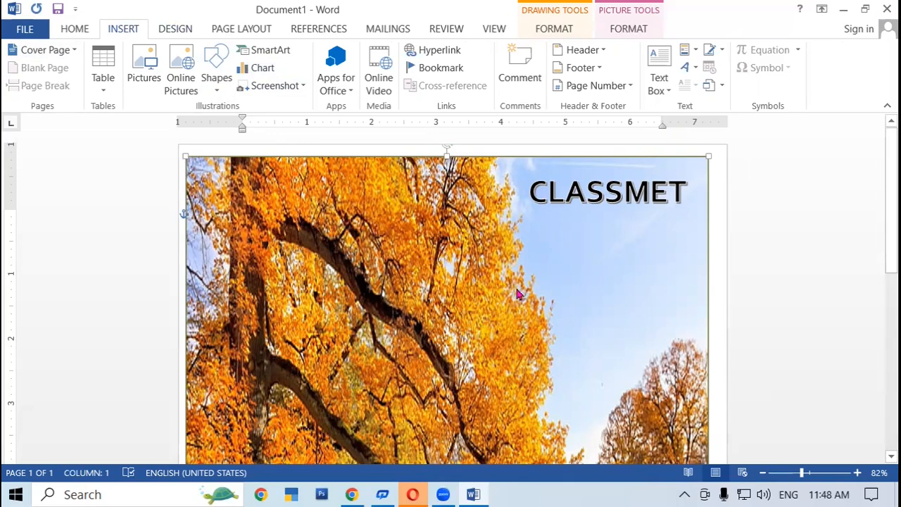
key("ctrl+p")
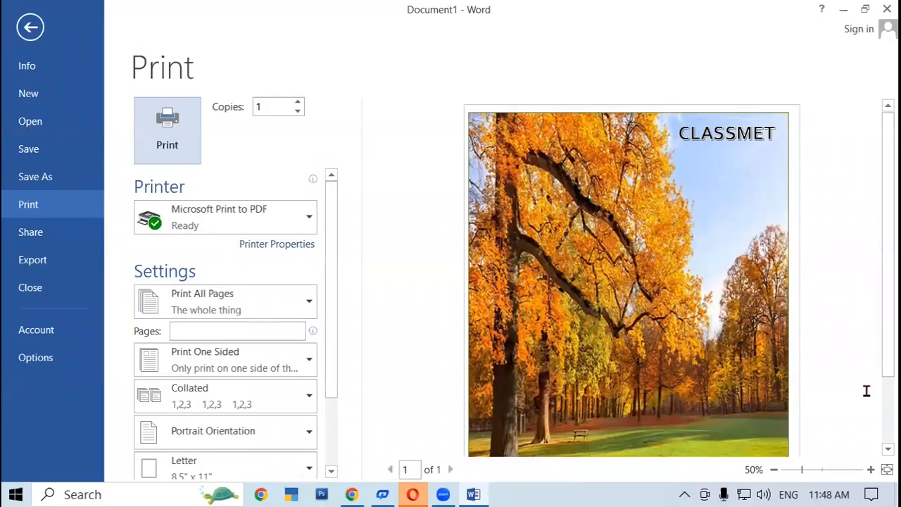
key("Return")
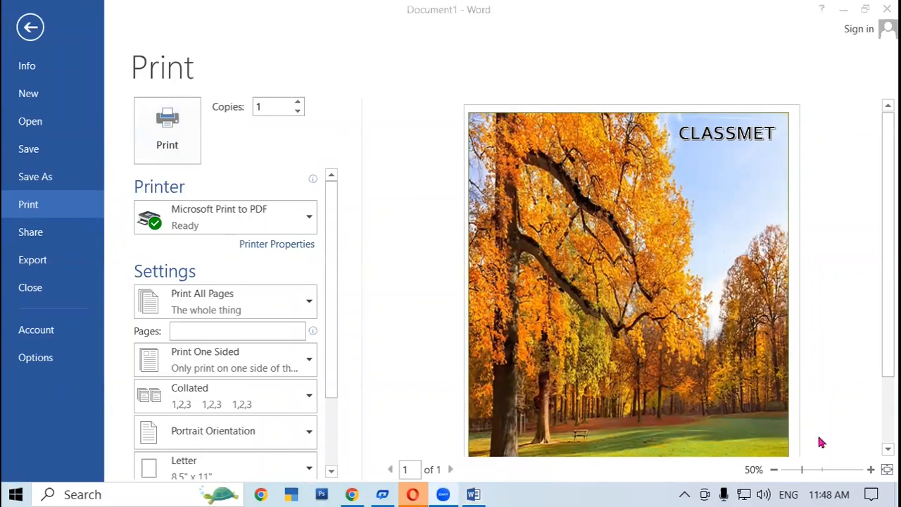
left_click(703, 426)
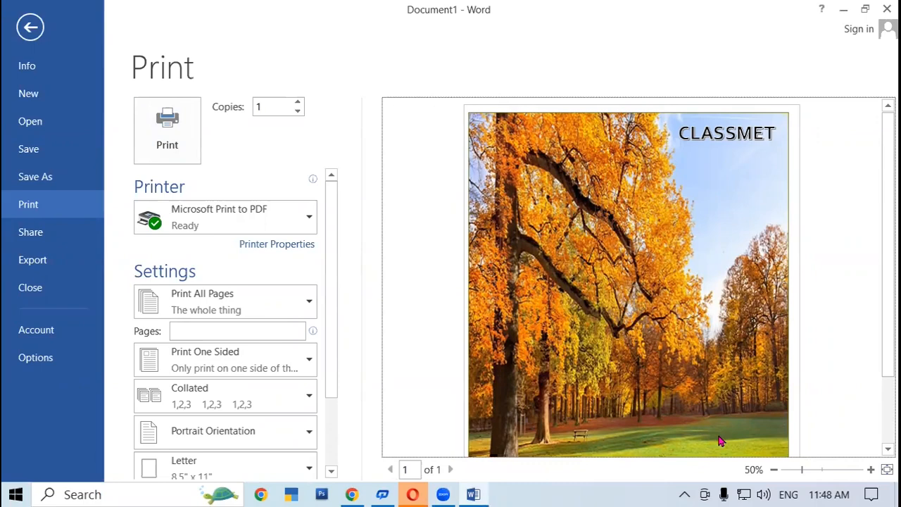
left_click(20, 30)
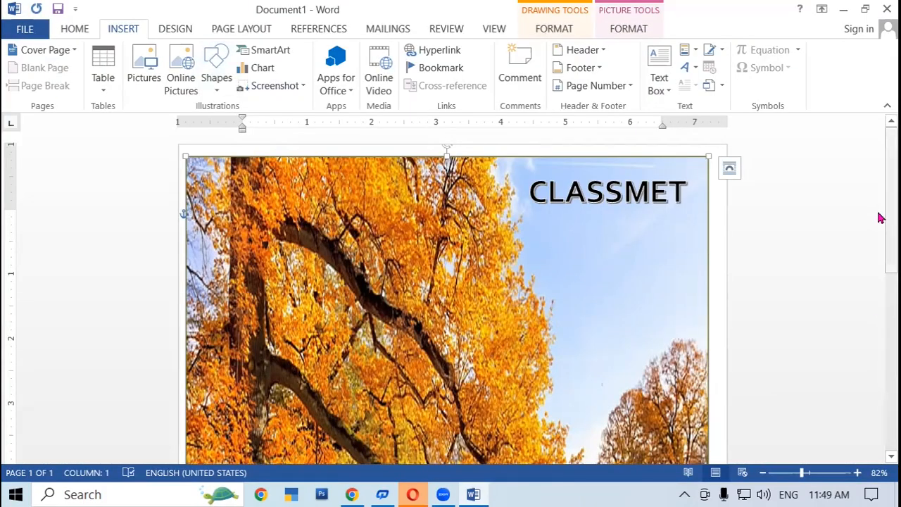
- Shrink the autumn picture slightly so its lower edge fits on the page, and shift it toward the page's right edge
scroll(880, 312, "down", 10)
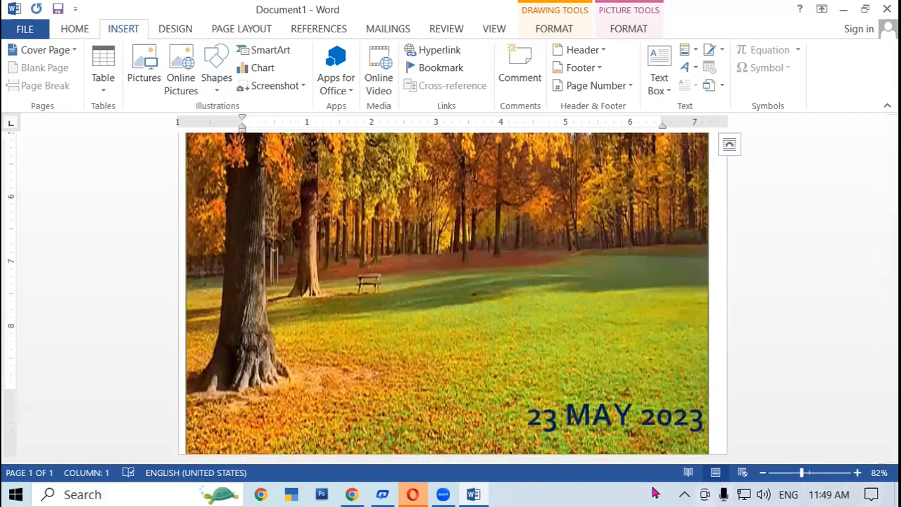
left_click(662, 425)
left_click(411, 451)
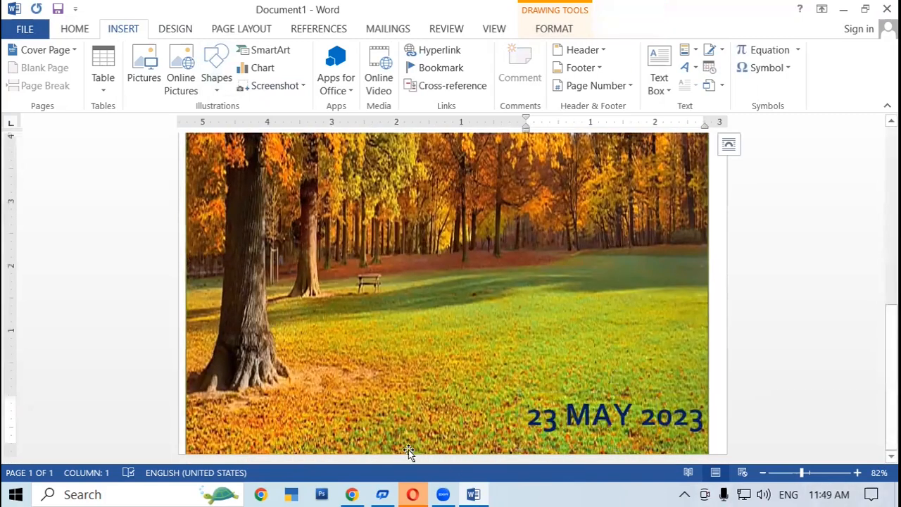
left_click_drag(697, 449, 696, 405)
left_click_drag(582, 300, 595, 332)
left_click(607, 388)
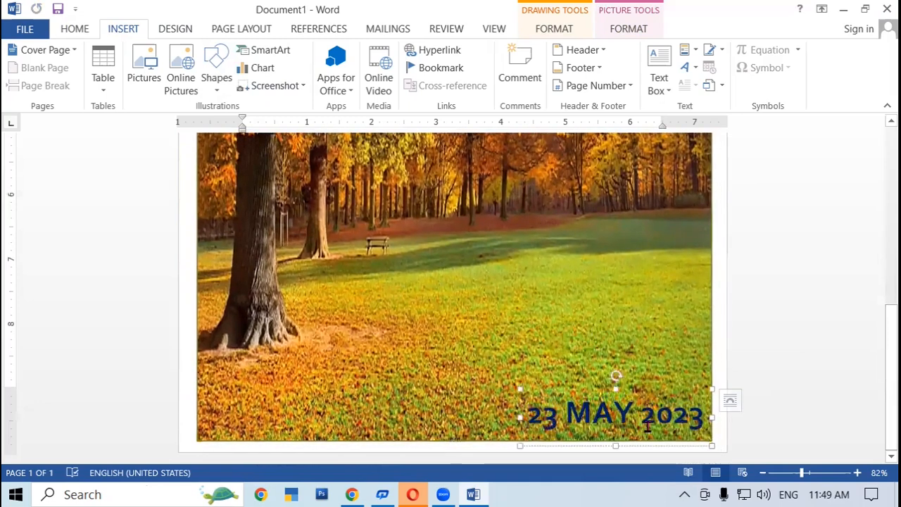
left_click_drag(607, 388, 617, 389)
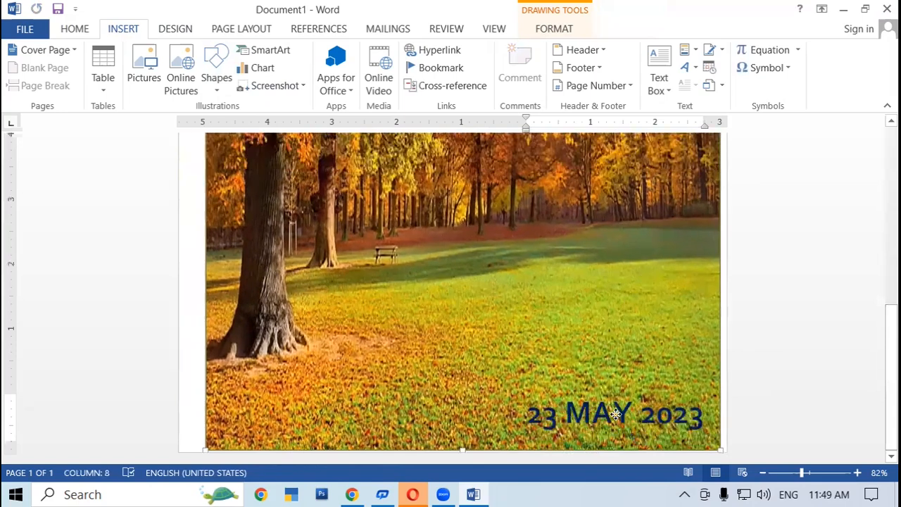
left_click(617, 398)
- Reduce the 23 MAY 2023 date's font size by three points and place it just inside the picture's lower right corner
left_click_drag(598, 389, 595, 359)
left_click_drag(700, 393, 543, 387)
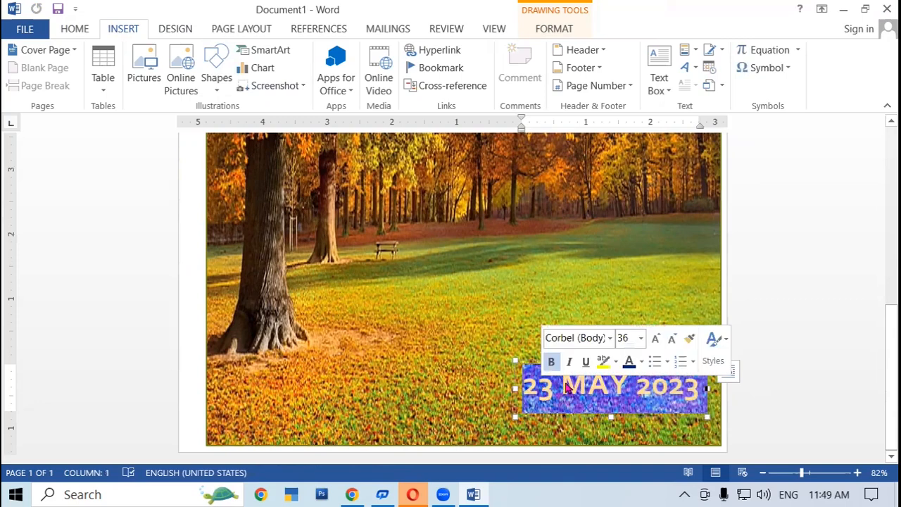
key("ctrl+bracketleft")
key("ctrl+bracketleft")
key("ctrl+bracketleft")
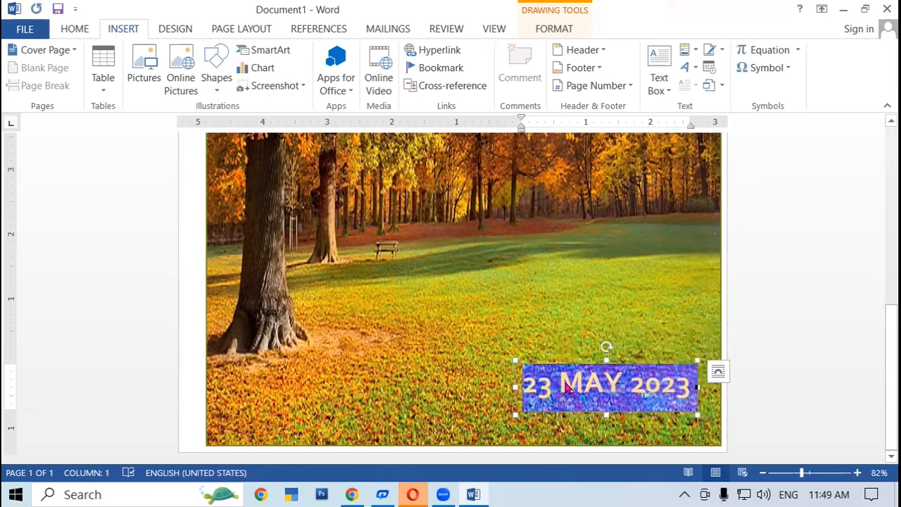
left_click(618, 316)
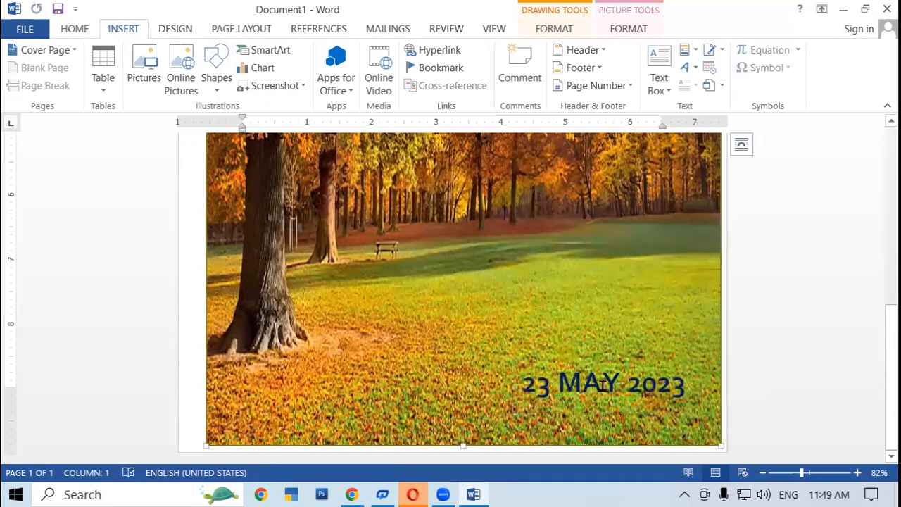
left_click(578, 359)
left_click_drag(577, 359, 589, 379)
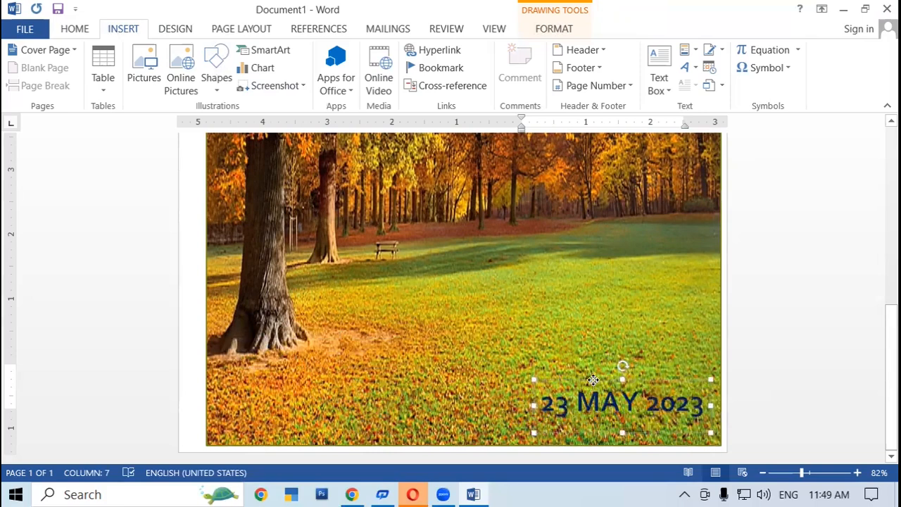
left_click(505, 291)
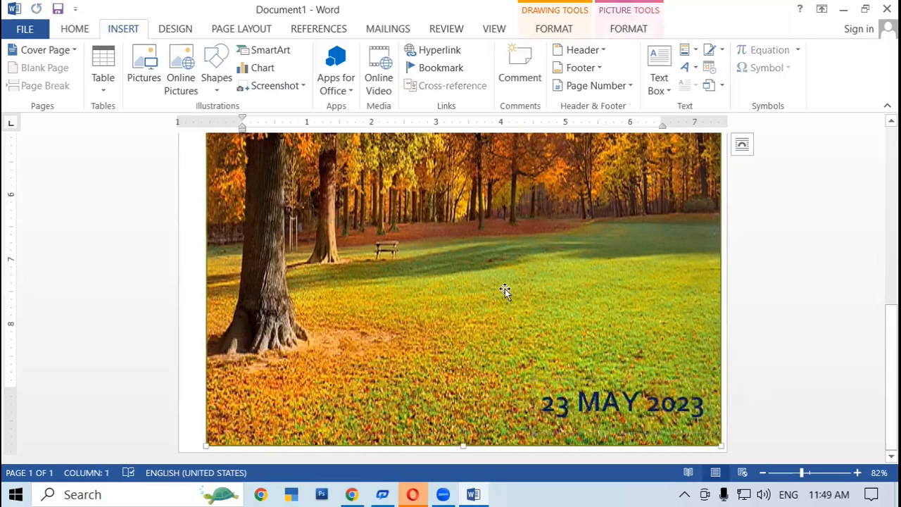
- Check the full page from the CLASSMET title down to the date in the print preview, and return to the document
key("ctrl+p")
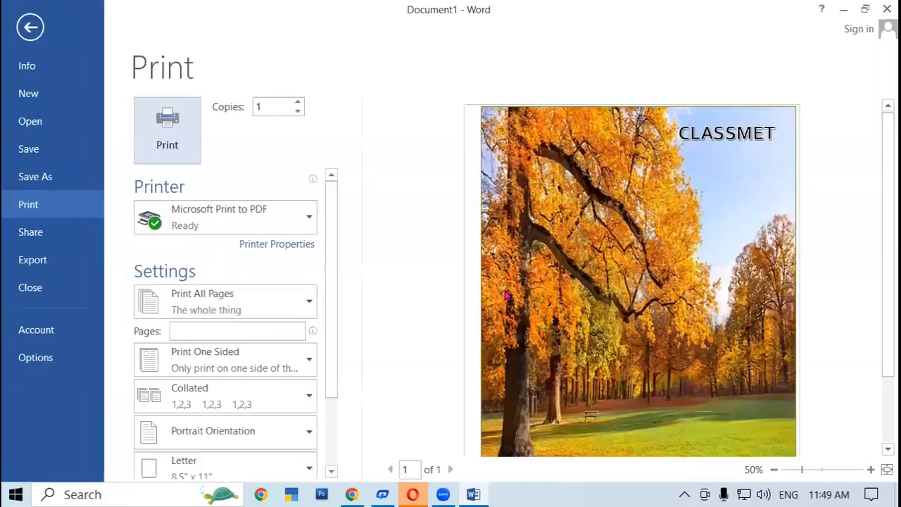
scroll(609, 407, "down", 2)
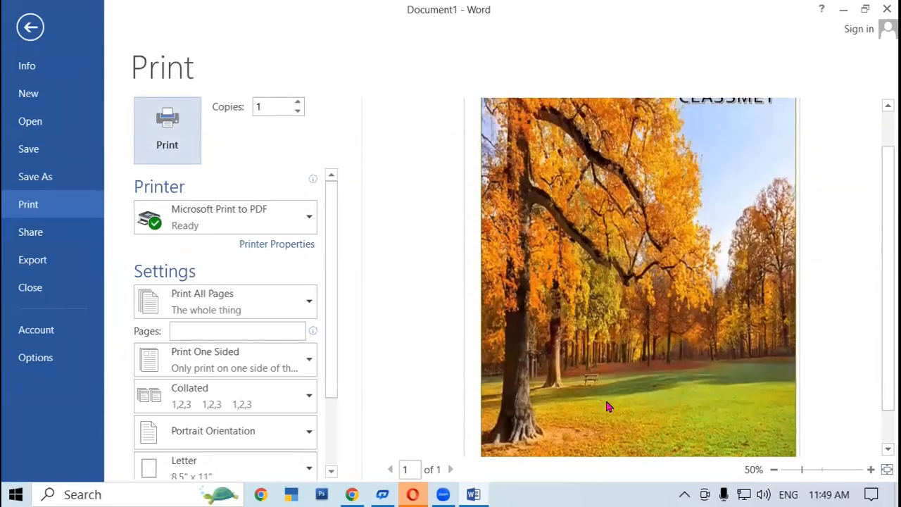
scroll(609, 407, "down", 3)
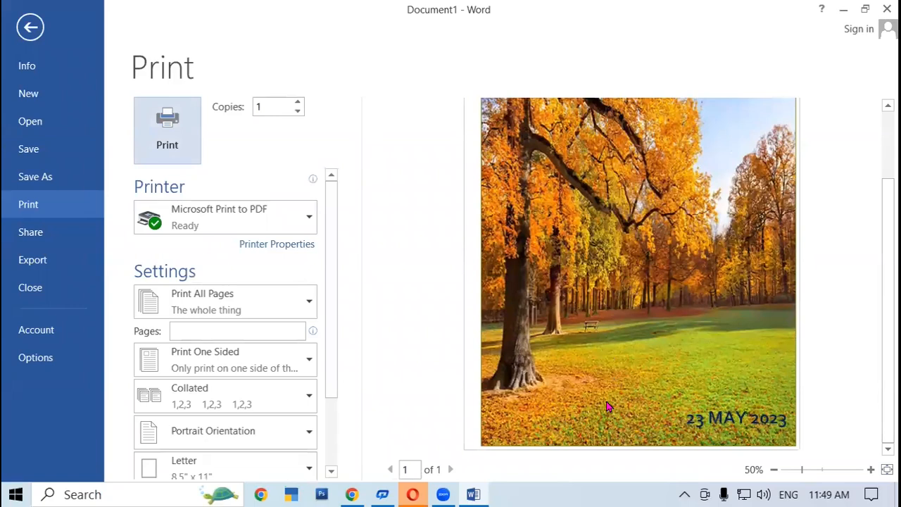
scroll(609, 408, "up", 4)
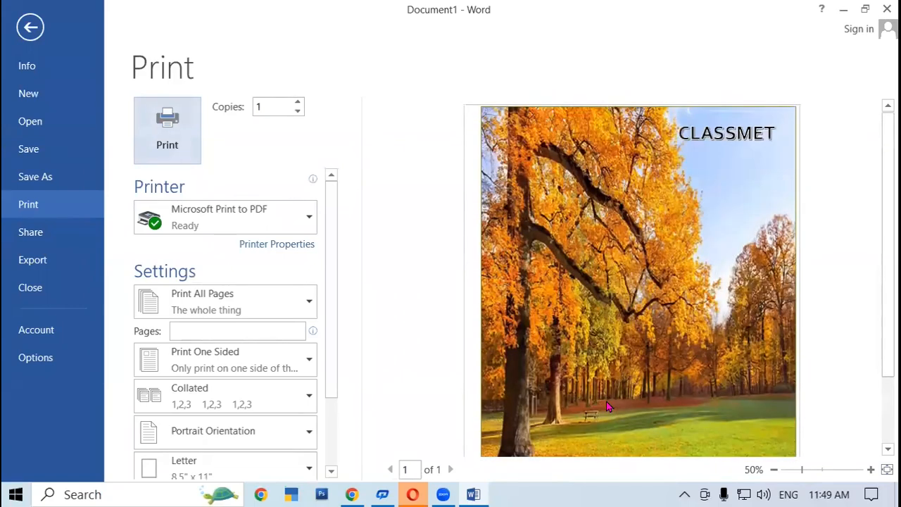
scroll(609, 407, "down", 3)
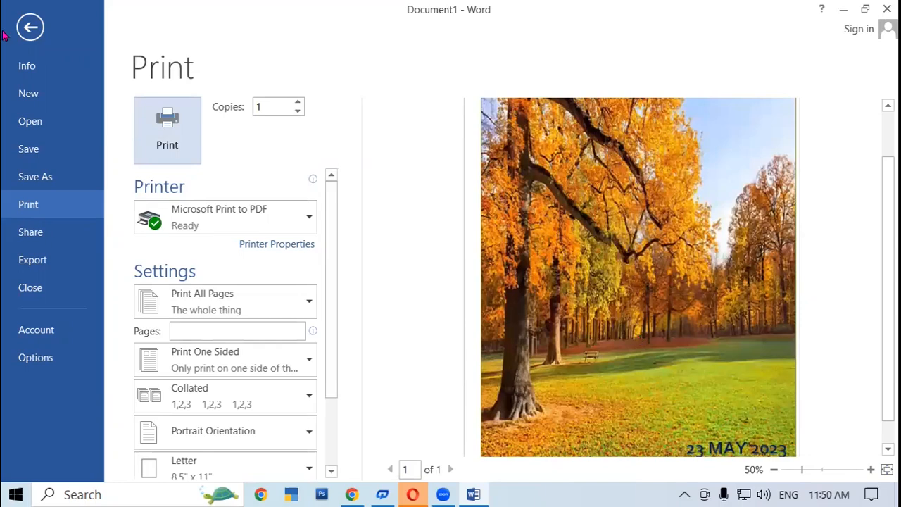
left_click(30, 27)
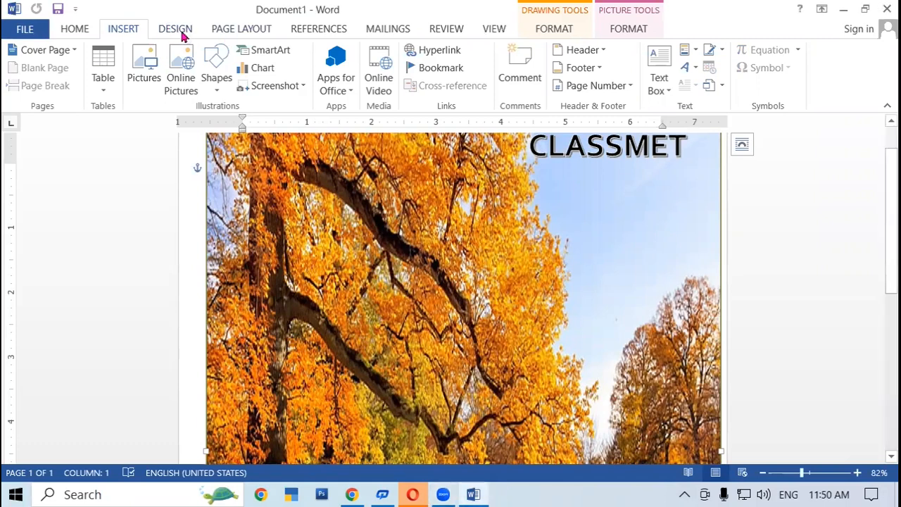
- Set up the page with Narrow margins, Portrait orientation and A4 paper size
left_click(257, 31)
left_click(22, 85)
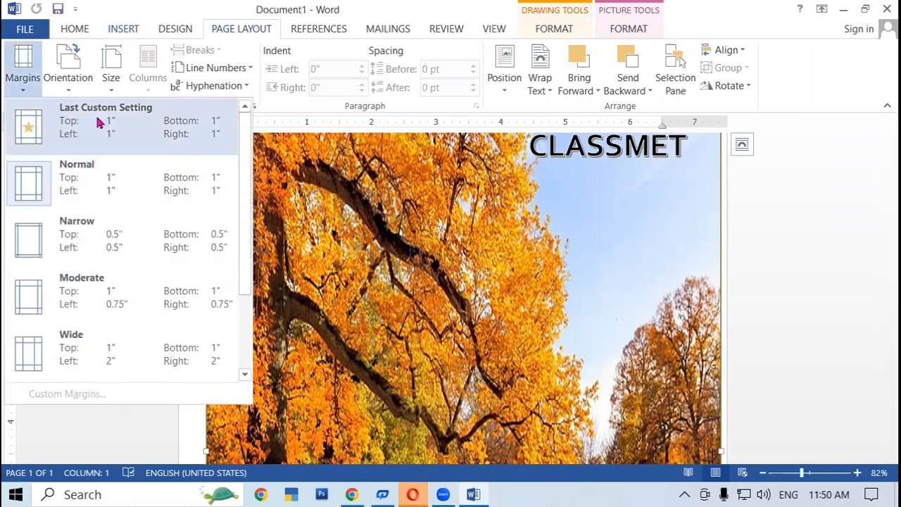
left_click(78, 234)
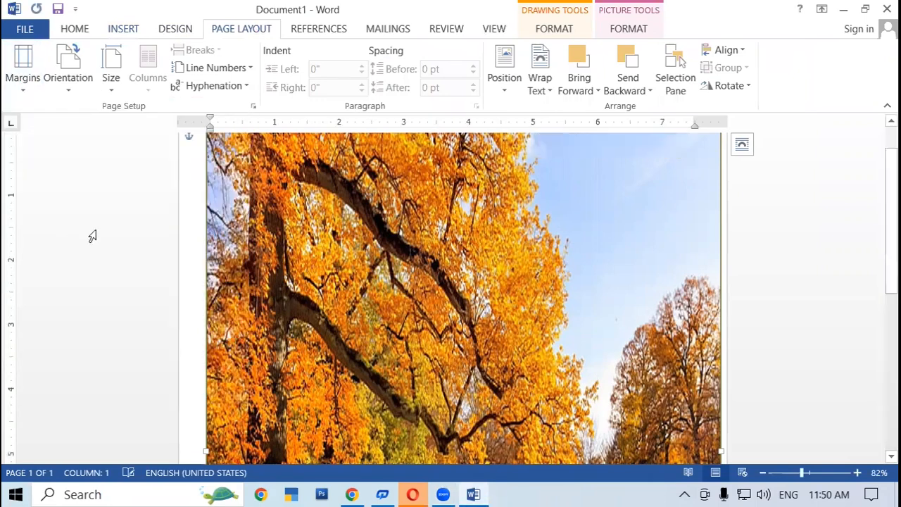
left_click(71, 83)
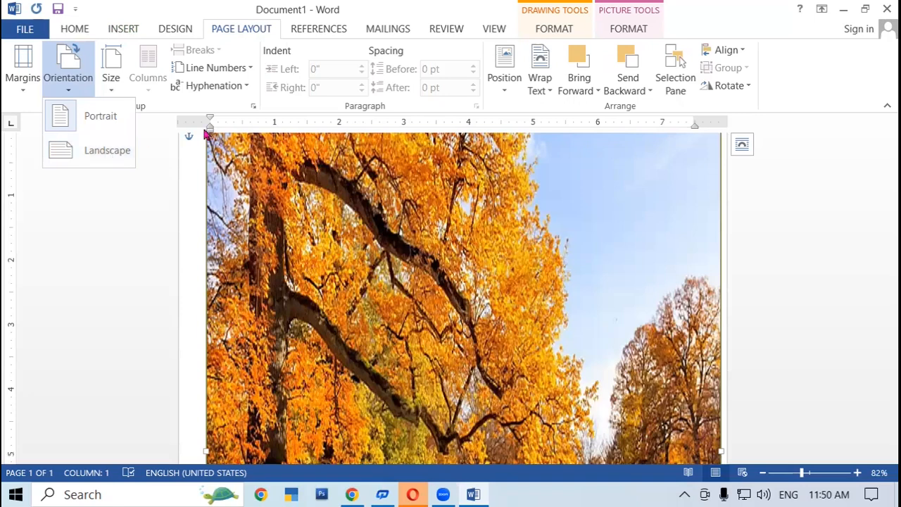
left_click(113, 117)
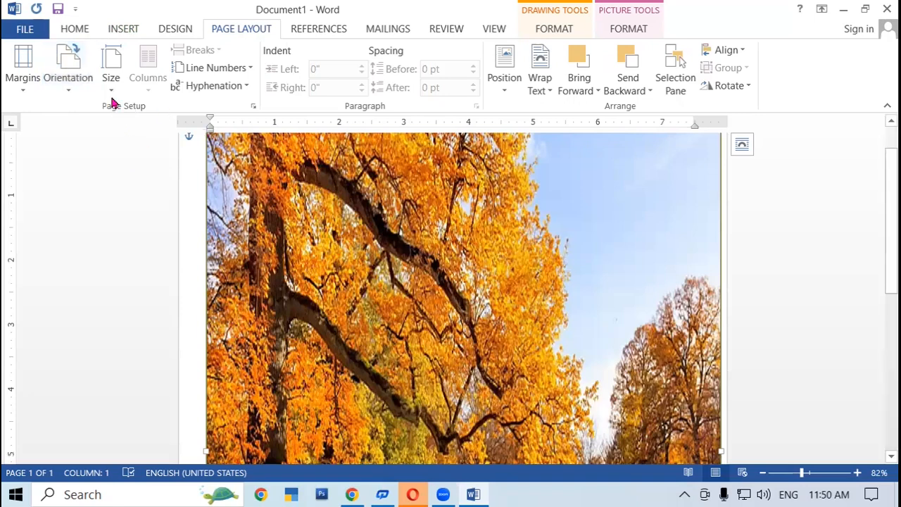
left_click(110, 90)
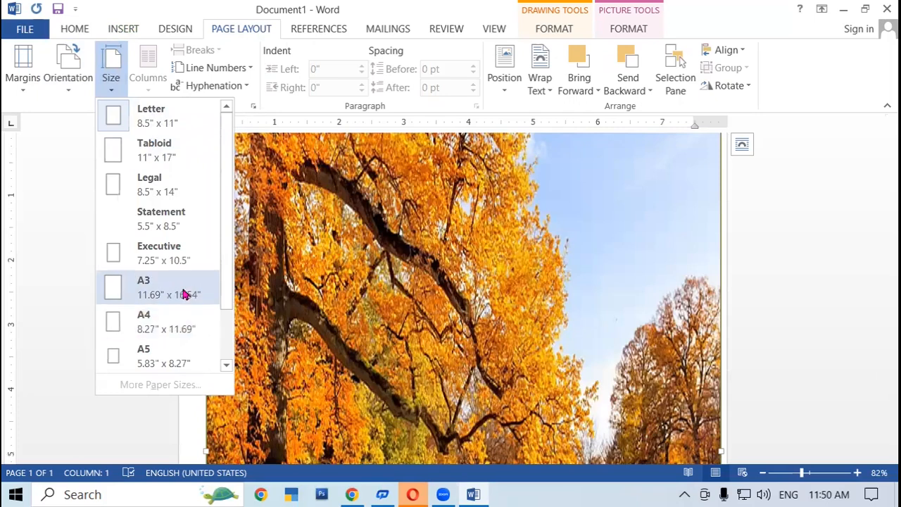
left_click(153, 323)
- Shift the autumn picture slightly left to centre it on the A4 page, and check the page down to the date in the print preview
left_click_drag(498, 306, 481, 301)
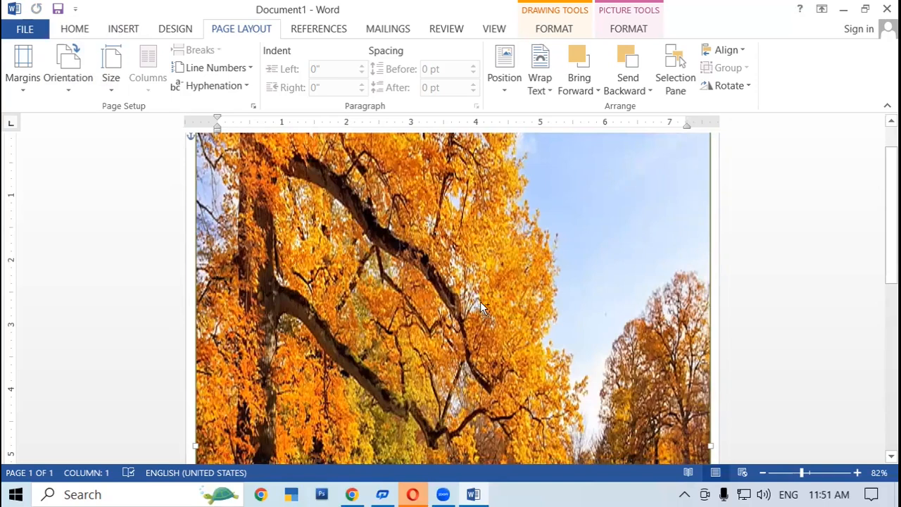
key("ctrl+p")
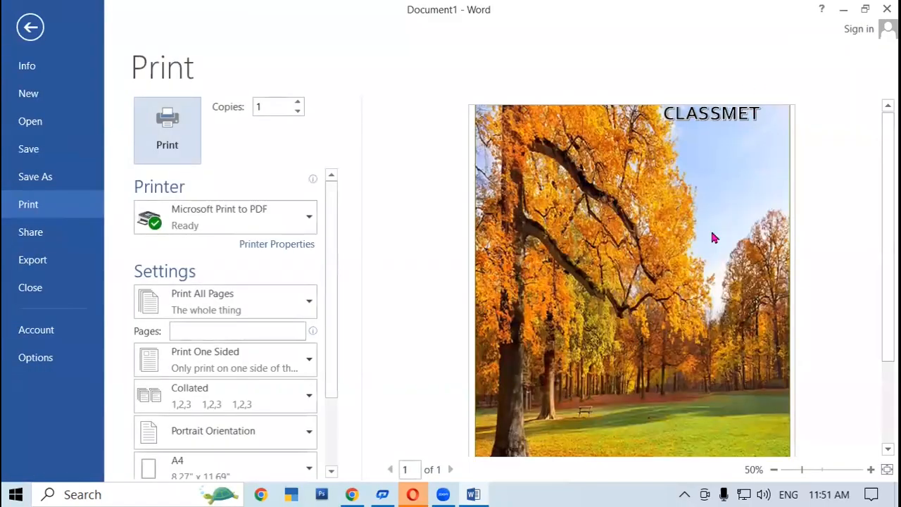
key("Return")
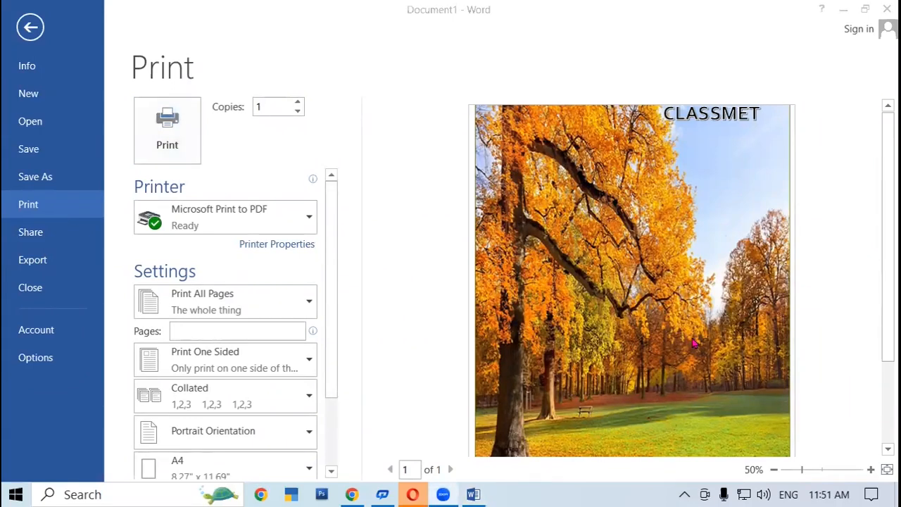
scroll(700, 341, "down", 3)
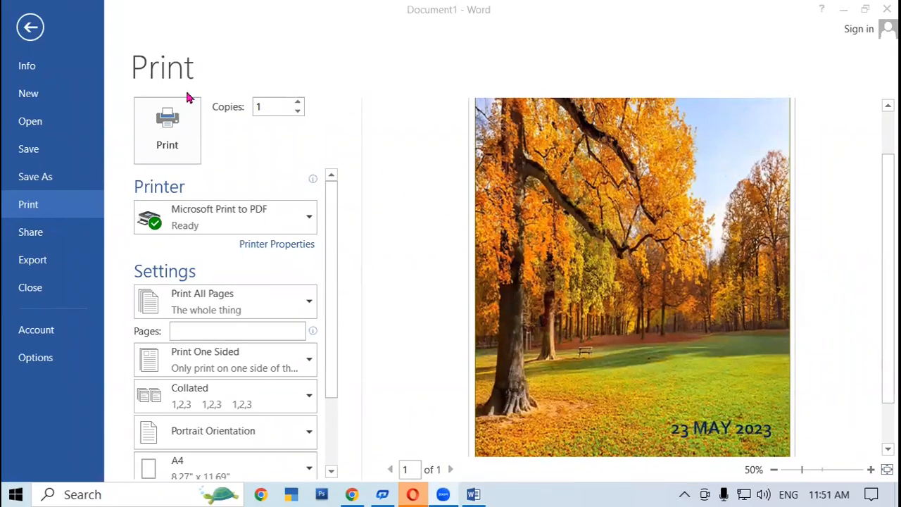
left_click(29, 28)
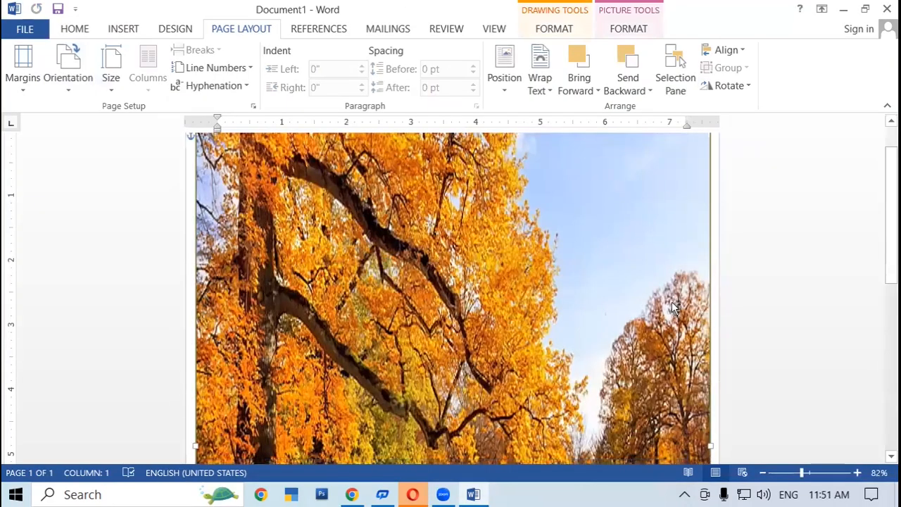
- Look through the available printers in the print settings, keeping Microsoft Print to PDF selected
key("ctrl+p")
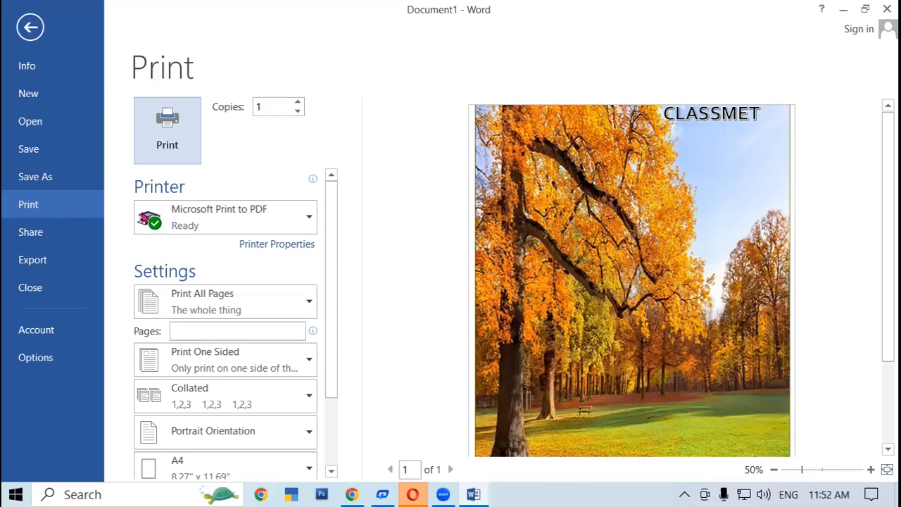
mouse_move(206, 223)
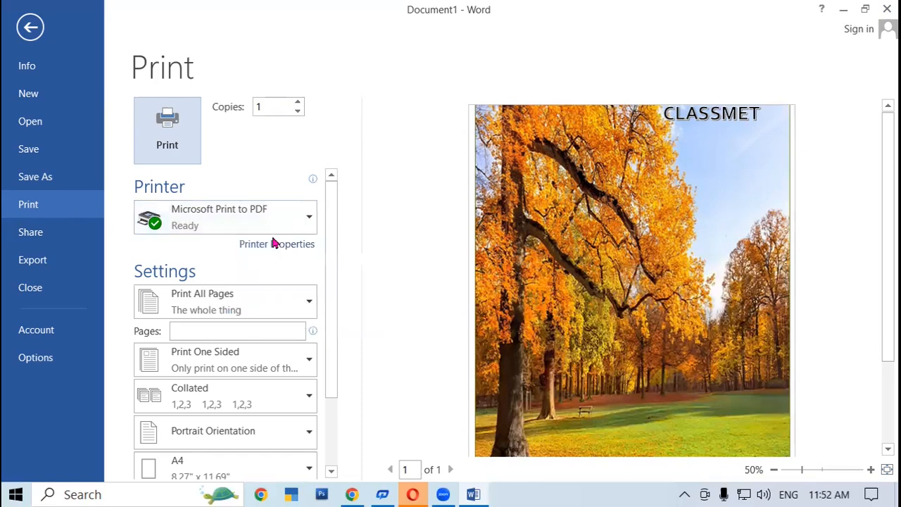
left_click(310, 219)
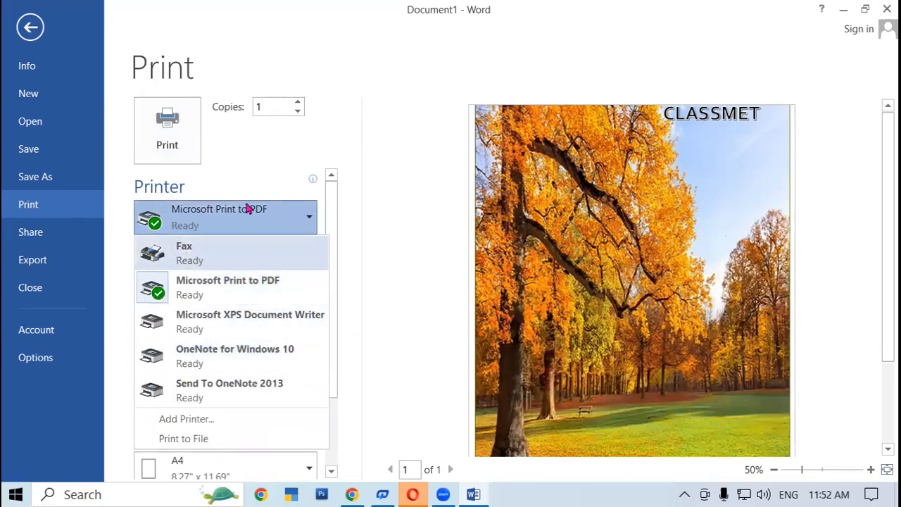
left_click(261, 187)
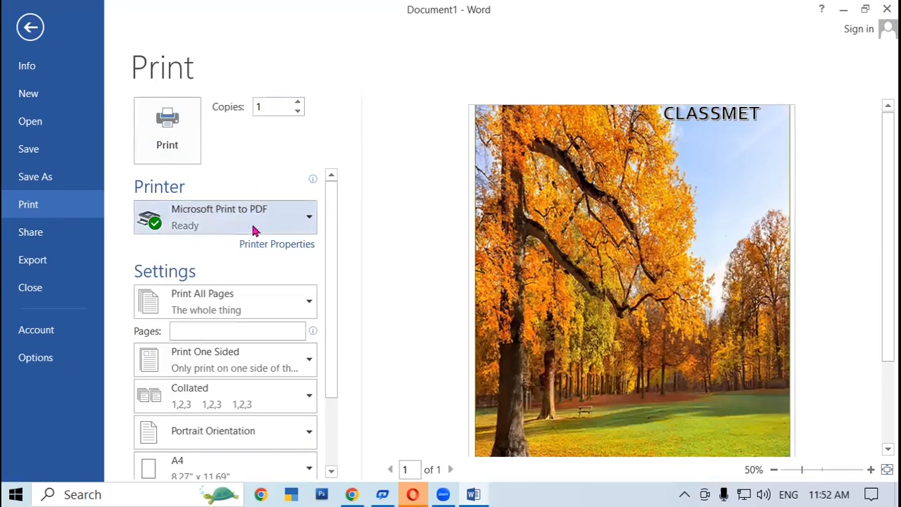
left_click(308, 225)
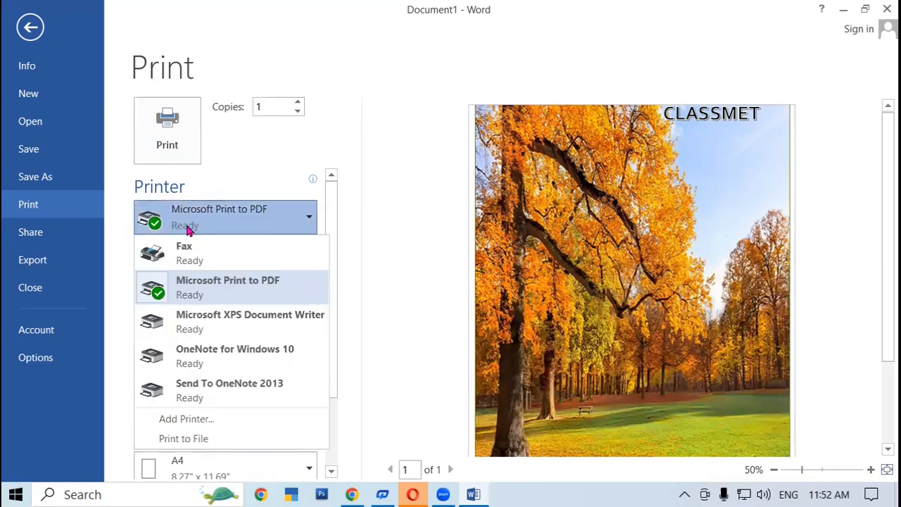
left_click(247, 227)
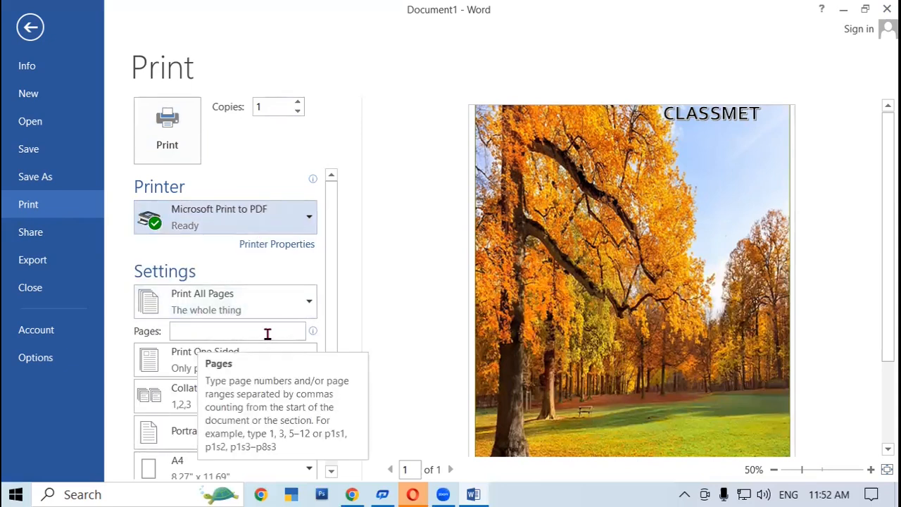
- Review the remaining print settings and the page preview, and return to the document
scroll(248, 275, "down", 3)
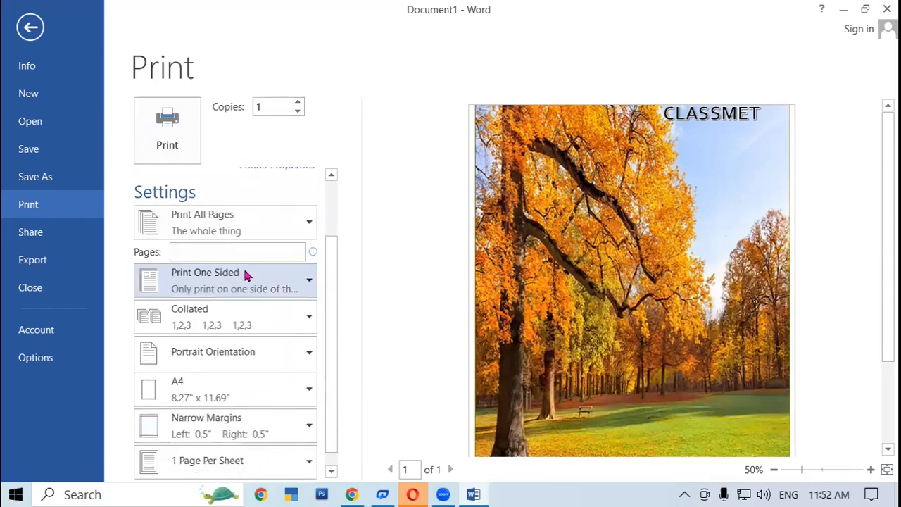
scroll(249, 277, "up", 3)
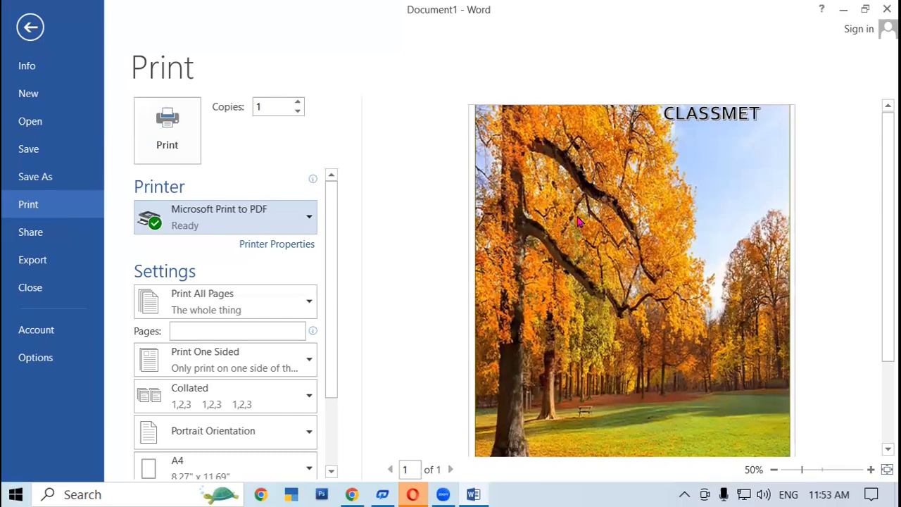
scroll(598, 312, "down", 1)
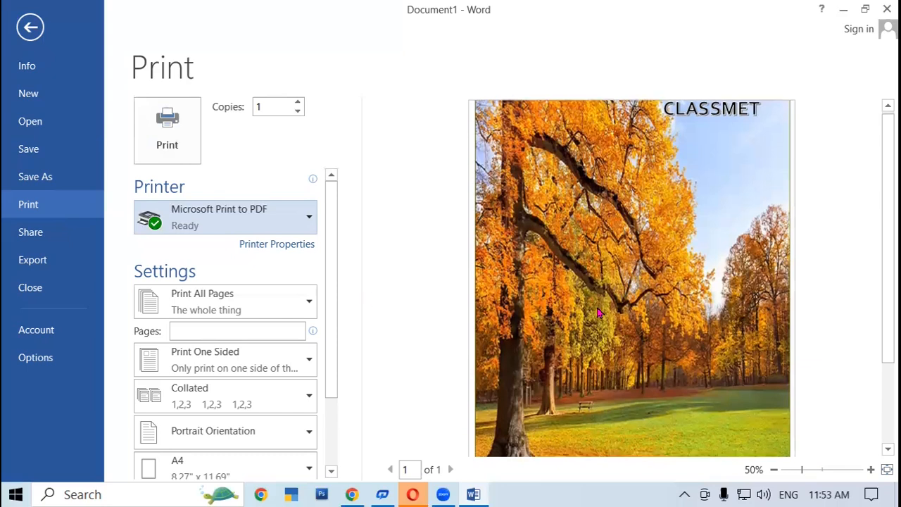
scroll(598, 312, "down", 1)
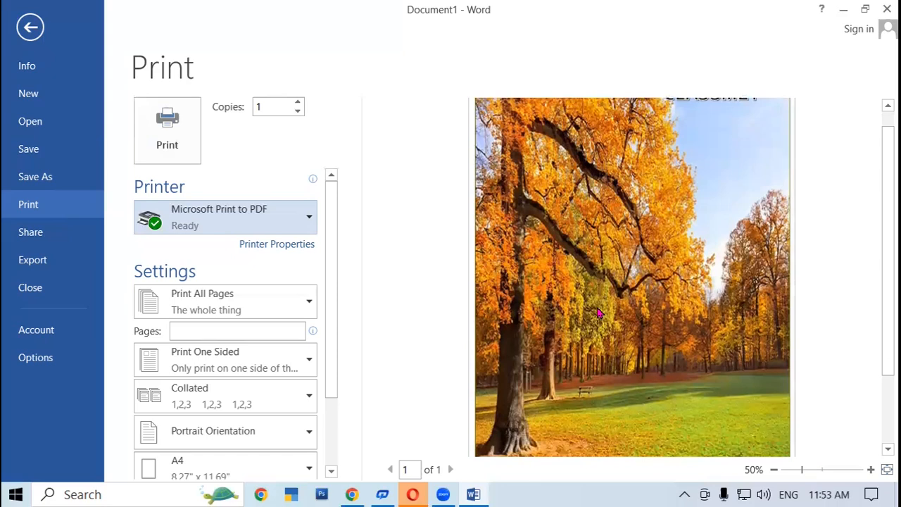
scroll(578, 192, "up", 1)
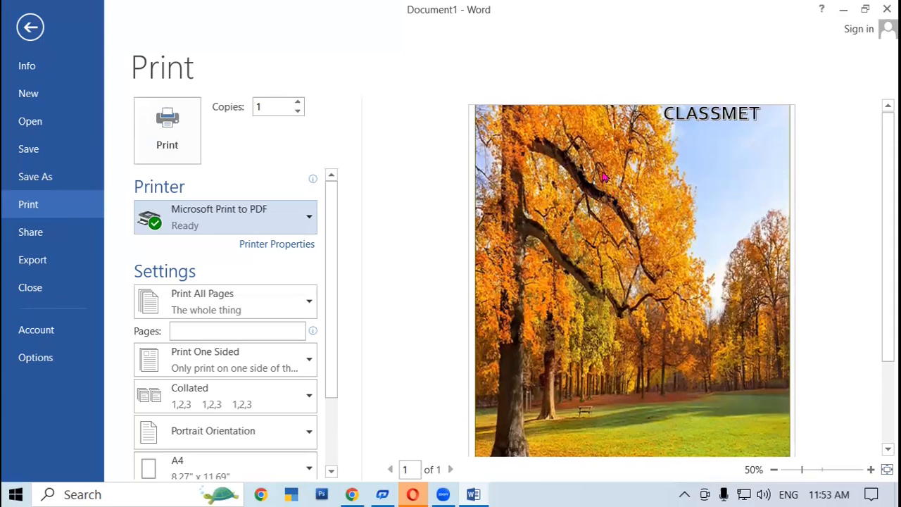
left_click(30, 29)
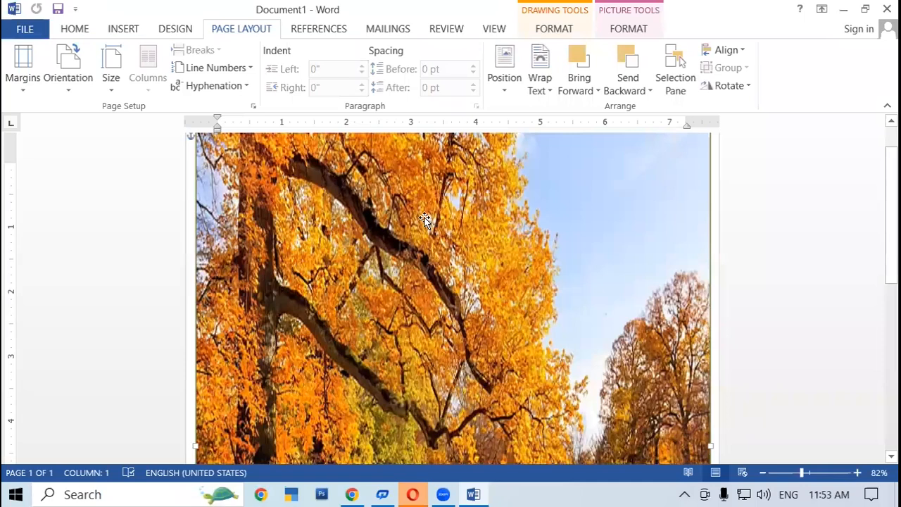
- Insert an orange WordArt text reading "Not book" on the page
left_click(120, 35)
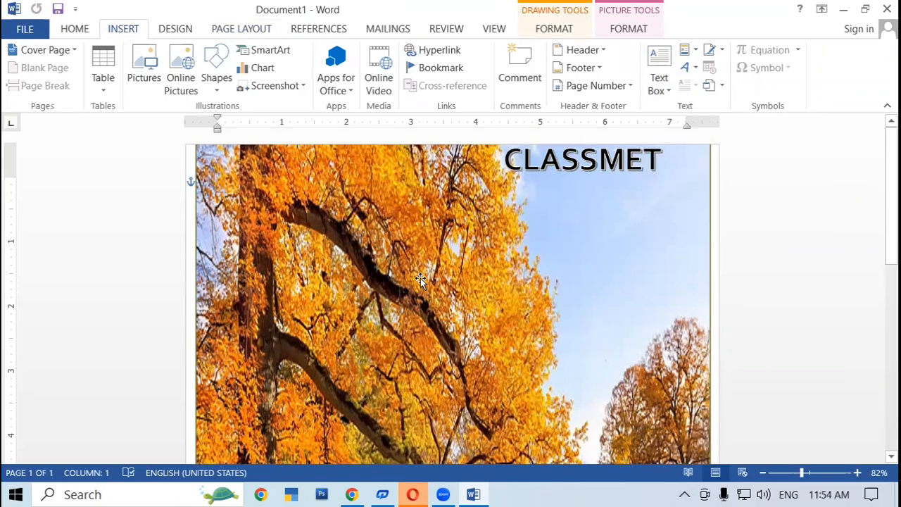
left_click(692, 67)
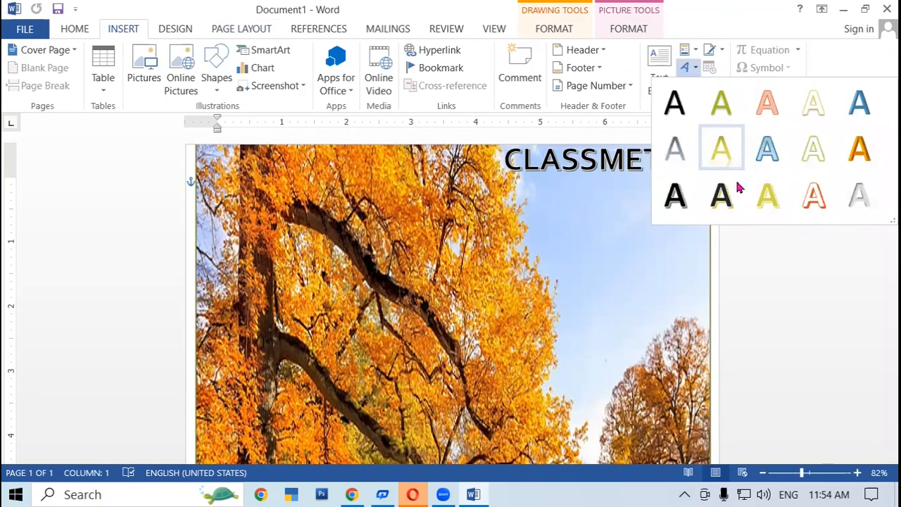
left_click(860, 156)
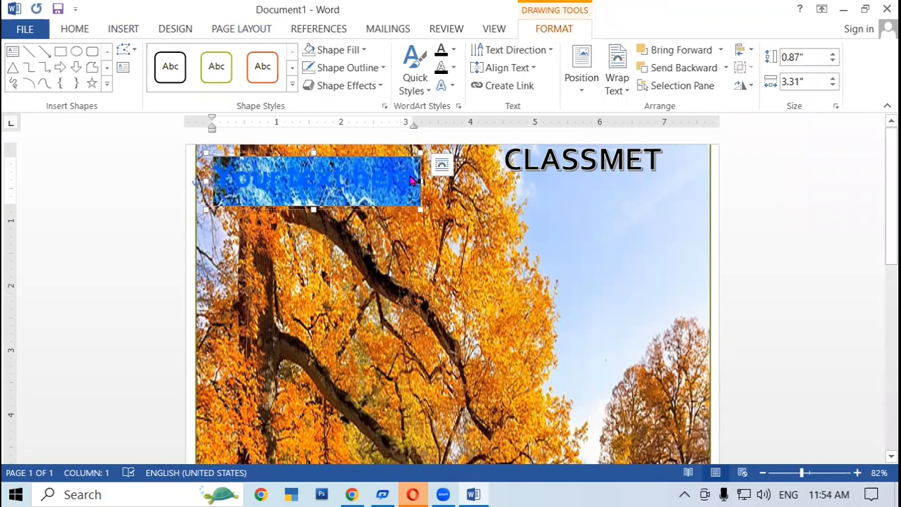
type("no")
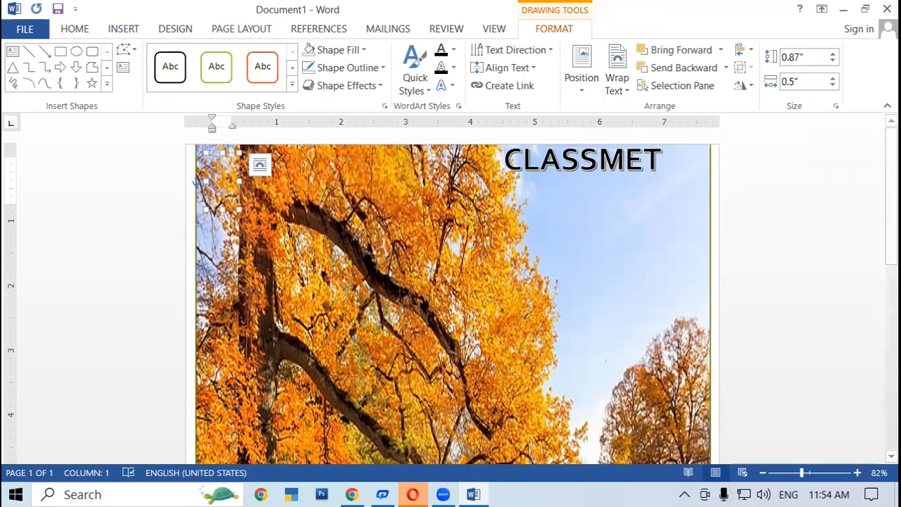
type("t ")
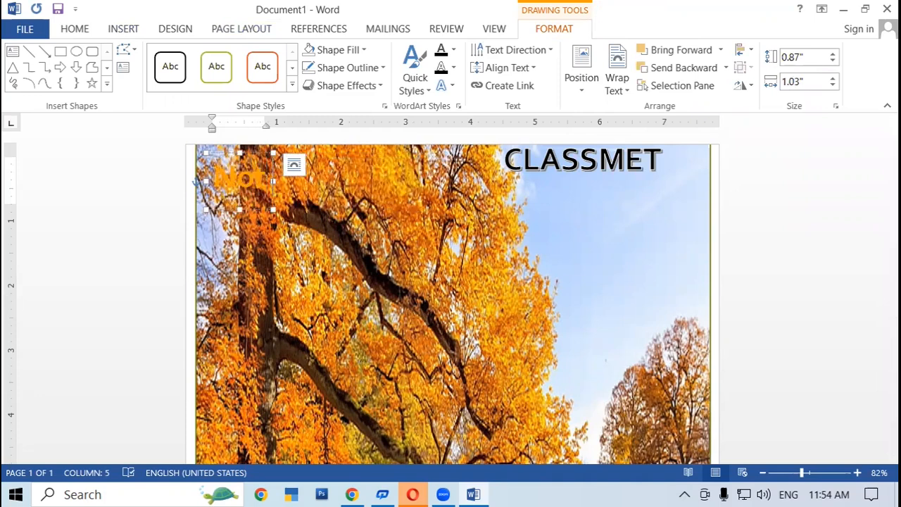
type("back")
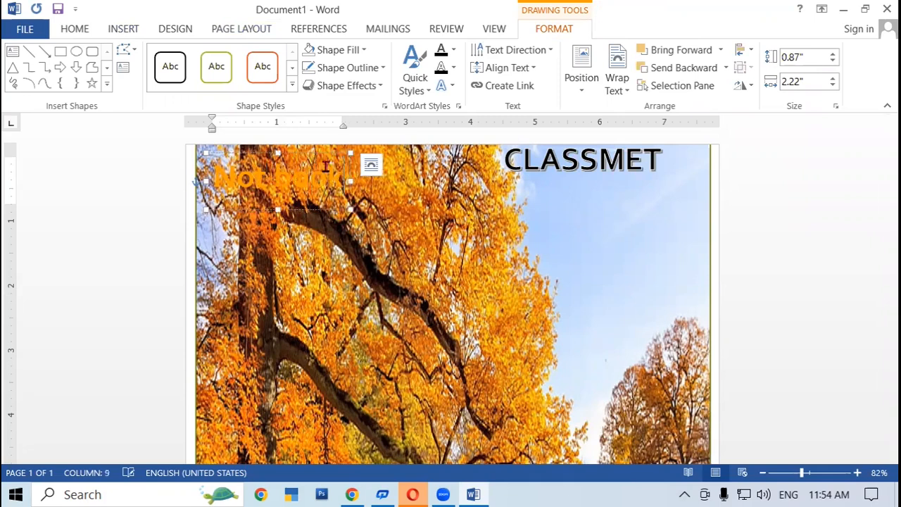
- Apply Capitalize Each Word to the "Not book" WordArt and move it below the start of the CLASSMET title
left_click_drag(342, 175, 219, 175)
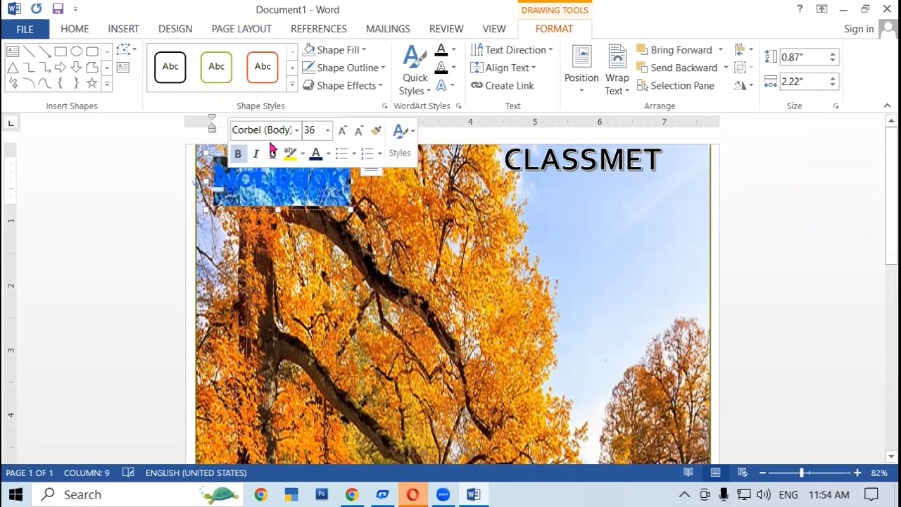
left_click(75, 28)
left_click(288, 56)
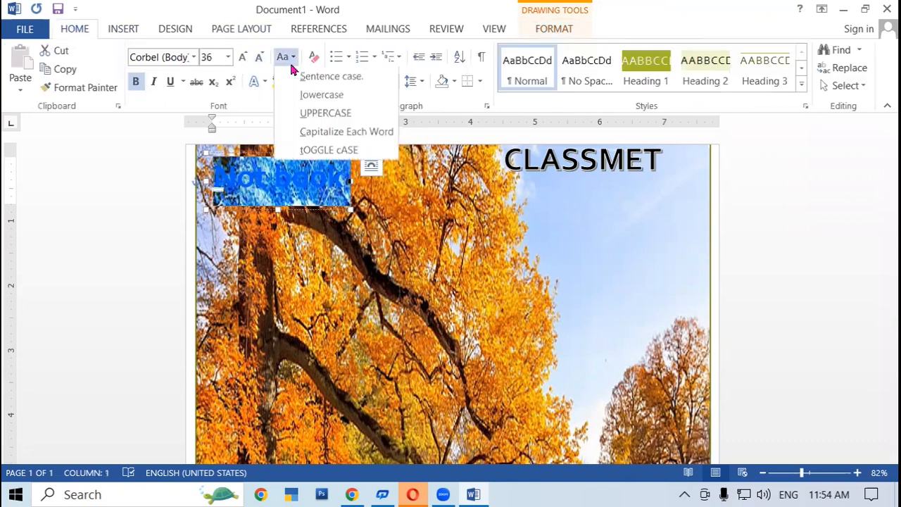
left_click(321, 133)
left_click(285, 152)
left_click_drag(285, 153, 516, 224)
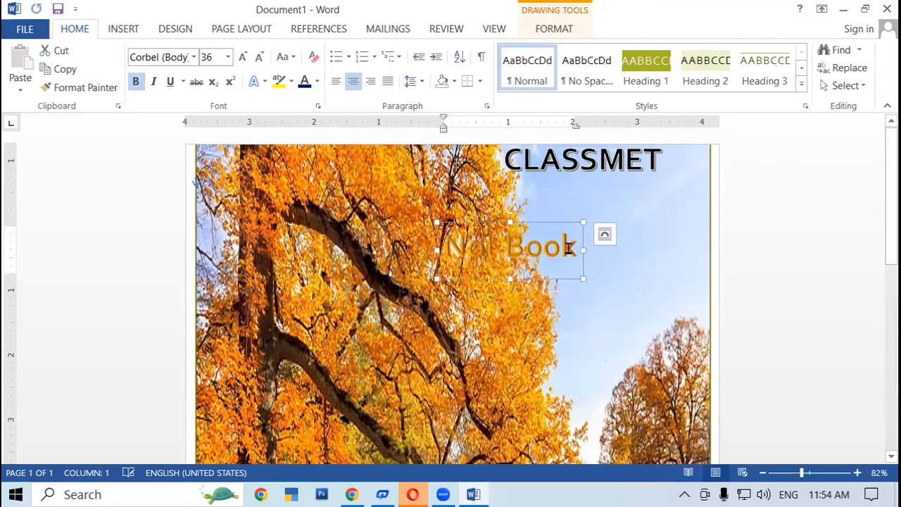
- Set the text fill of the "Not Book" WordArt to red
left_click_drag(572, 248, 445, 247)
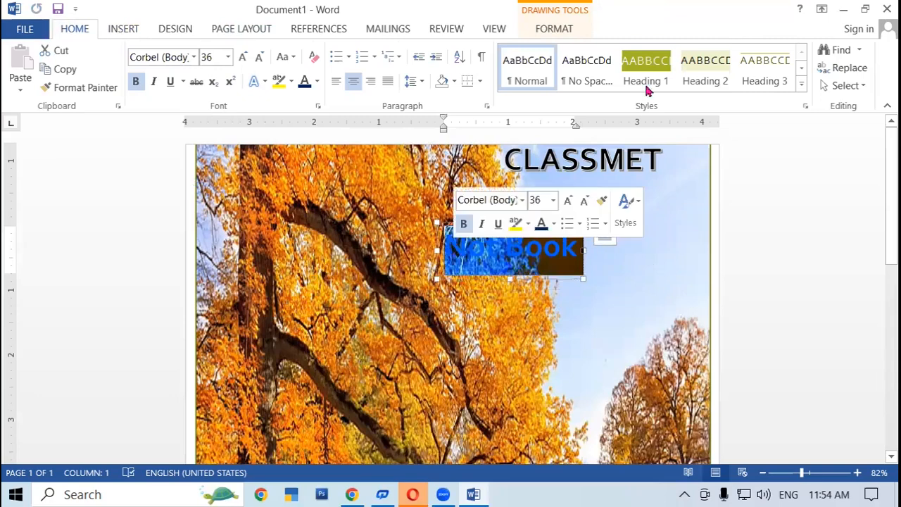
left_click(546, 28)
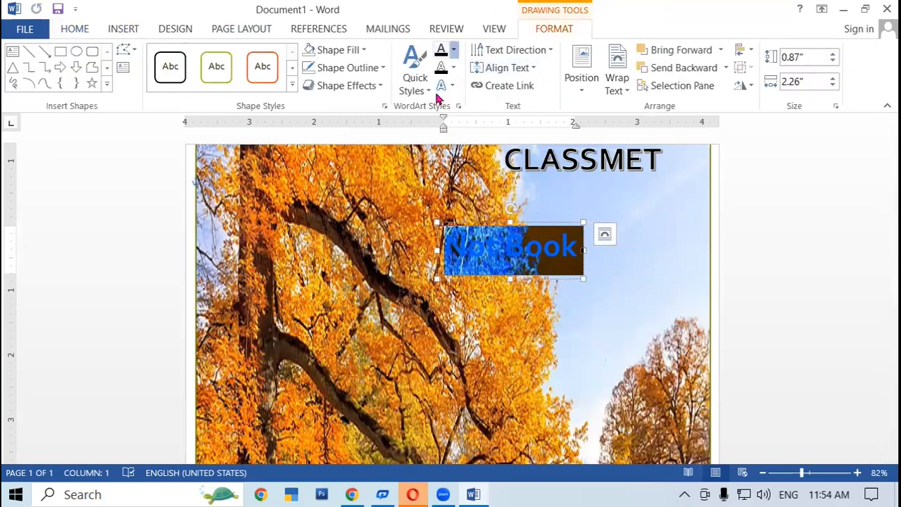
left_click(453, 50)
left_click(454, 195)
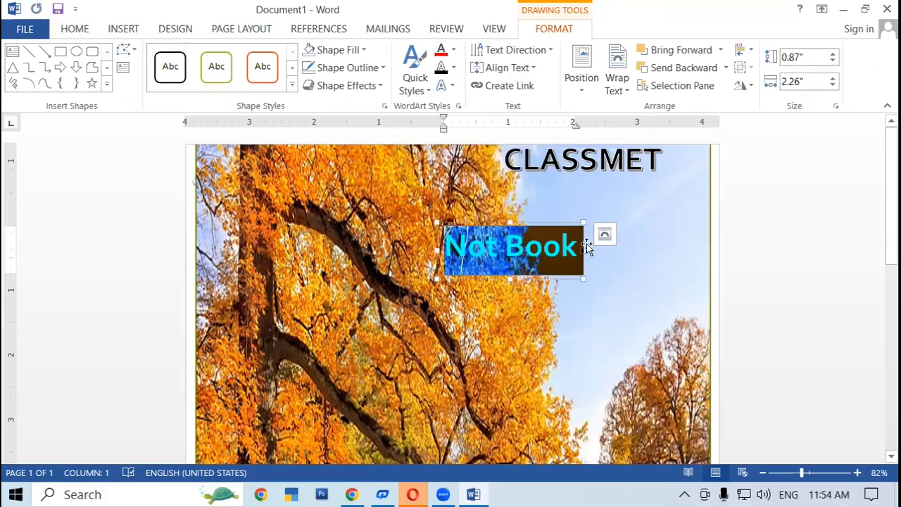
- Place the "Not Book" WordArt directly under the CLASSMET title and resize its box to about 0.68" high and 2.76" wide
left_click_drag(525, 224, 580, 191)
mouse_move(669, 242)
left_mouse_down()
mouse_move(669, 225)
mouse_move(673, 238)
left_mouse_up()
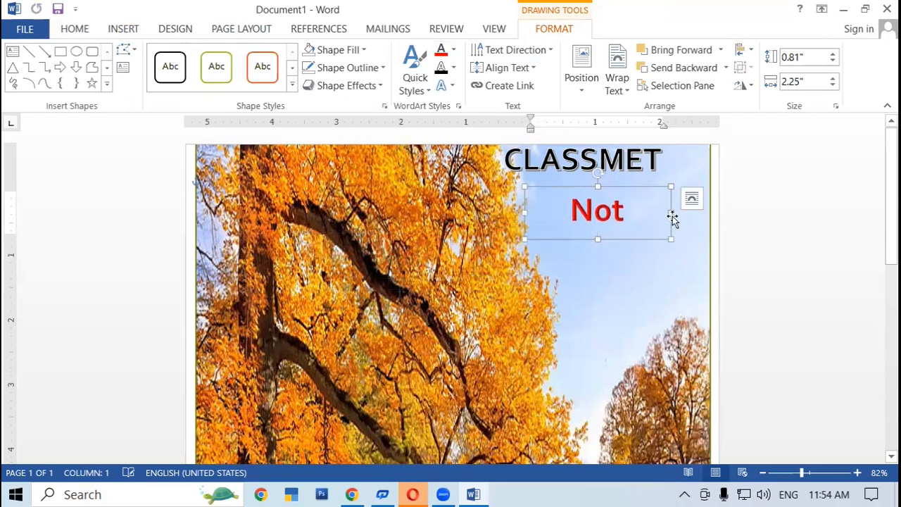
left_click_drag(526, 215, 491, 218)
left_click_drag(581, 240, 581, 230)
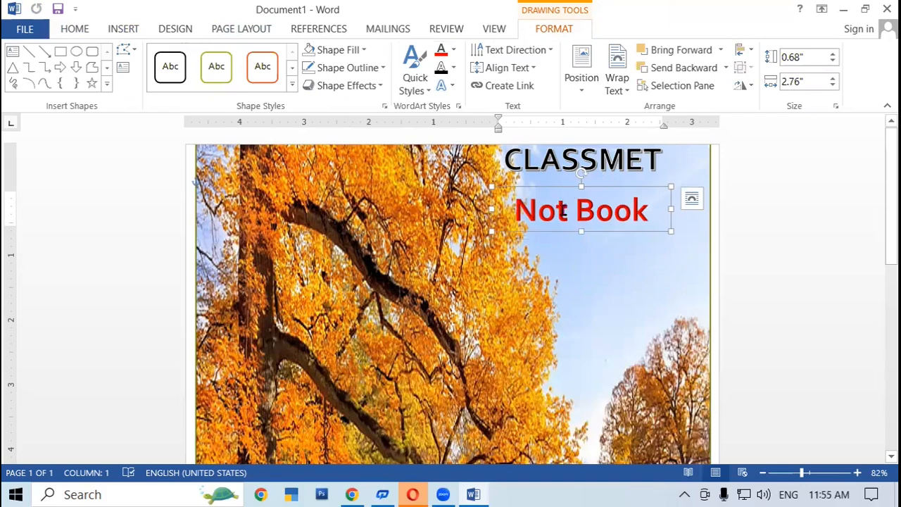
- Correct the red subtitle to "Note Book" and replace the E in the CLASSMET title with an "a"
left_click(568, 211)
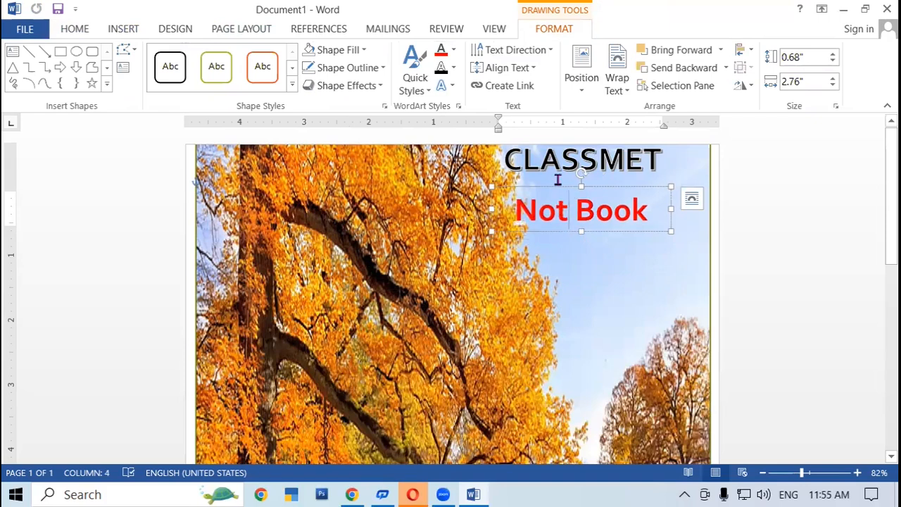
type("e")
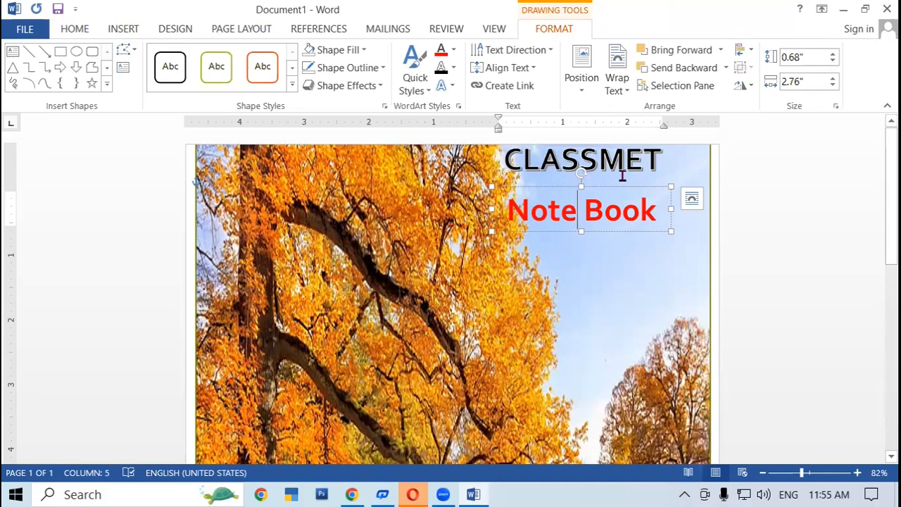
left_click(628, 161)
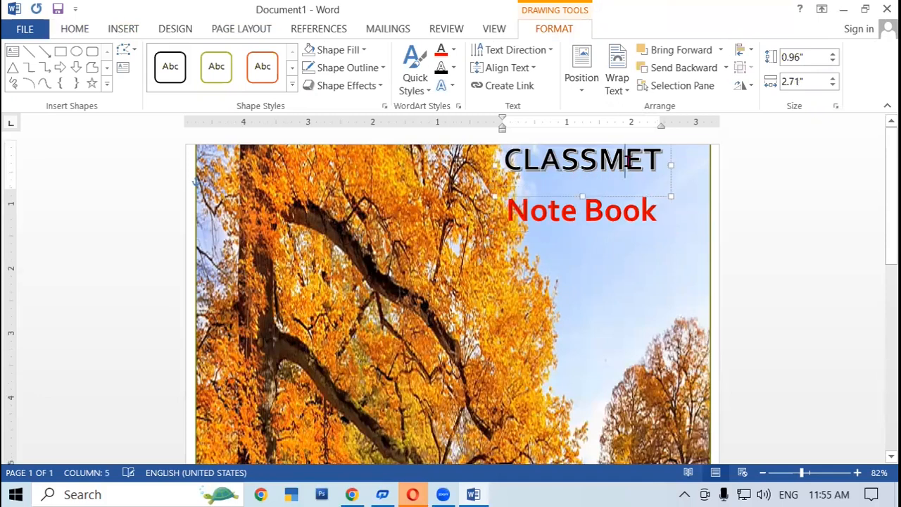
left_click(642, 160)
key("BackSpace")
type("a")
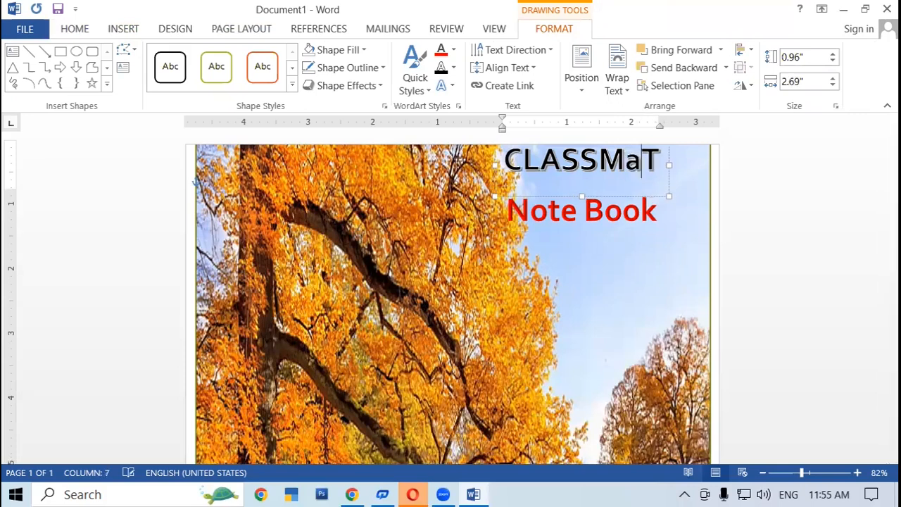